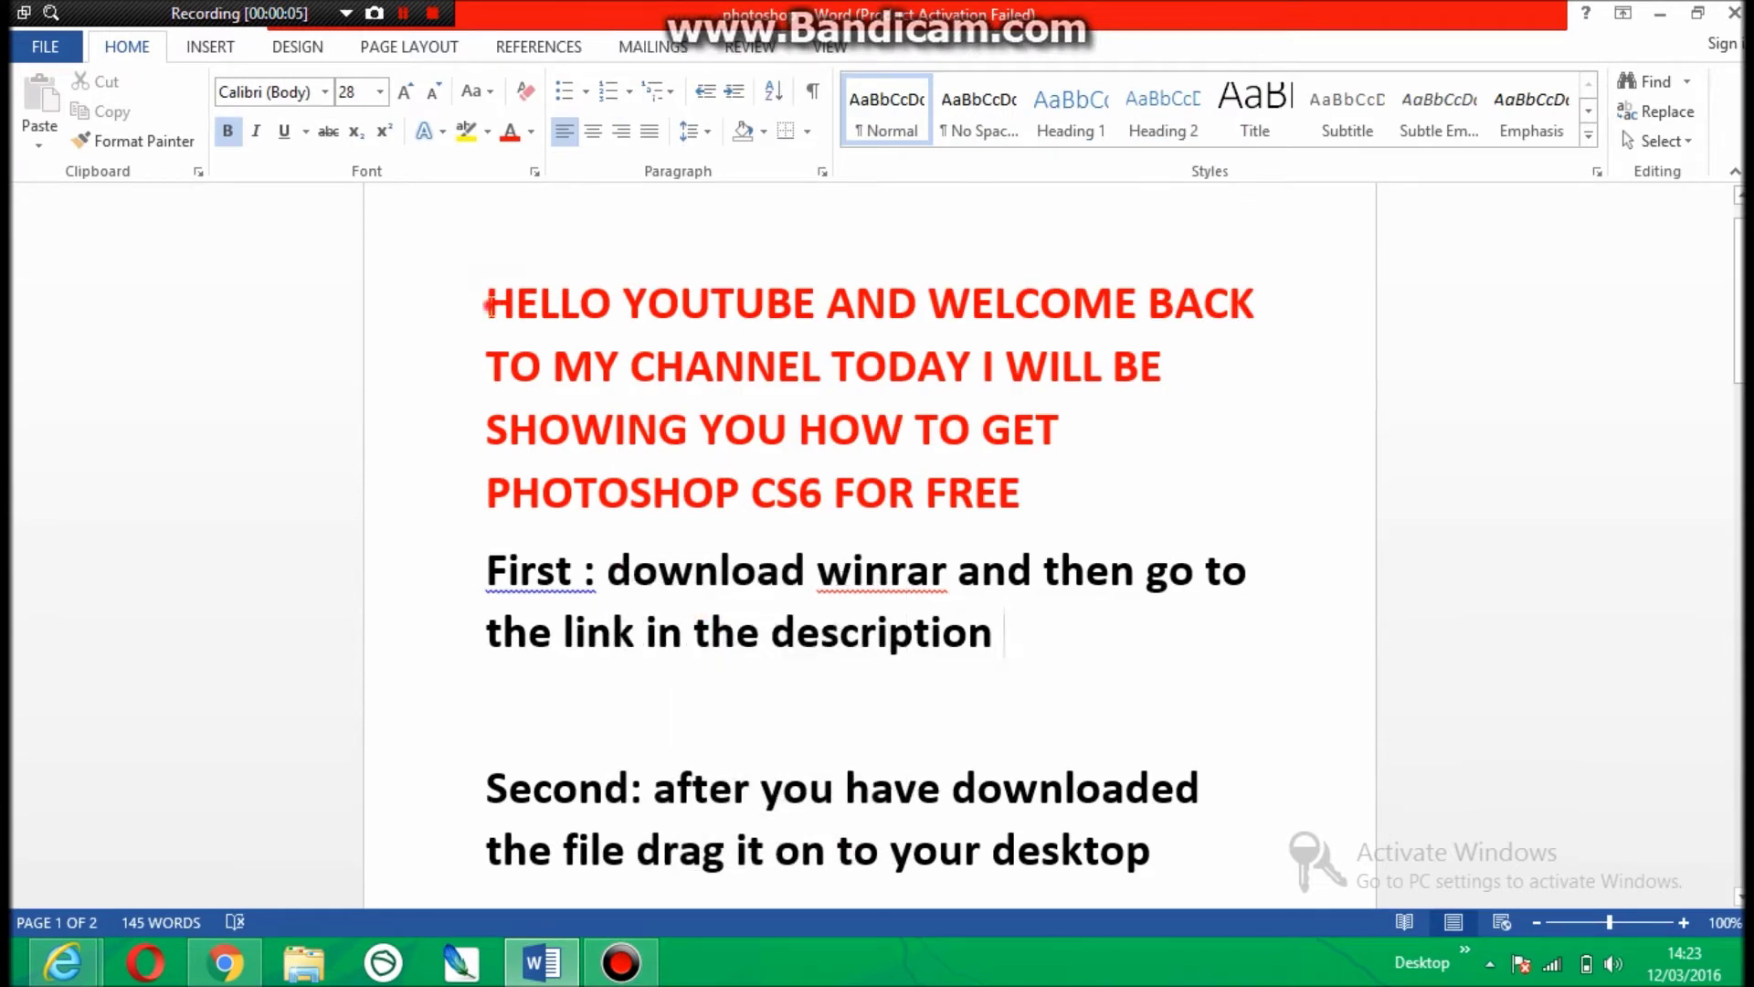
- Select the red welcome heading and the First step paragraph in the Word guide
drag(488, 306, 1007, 490)
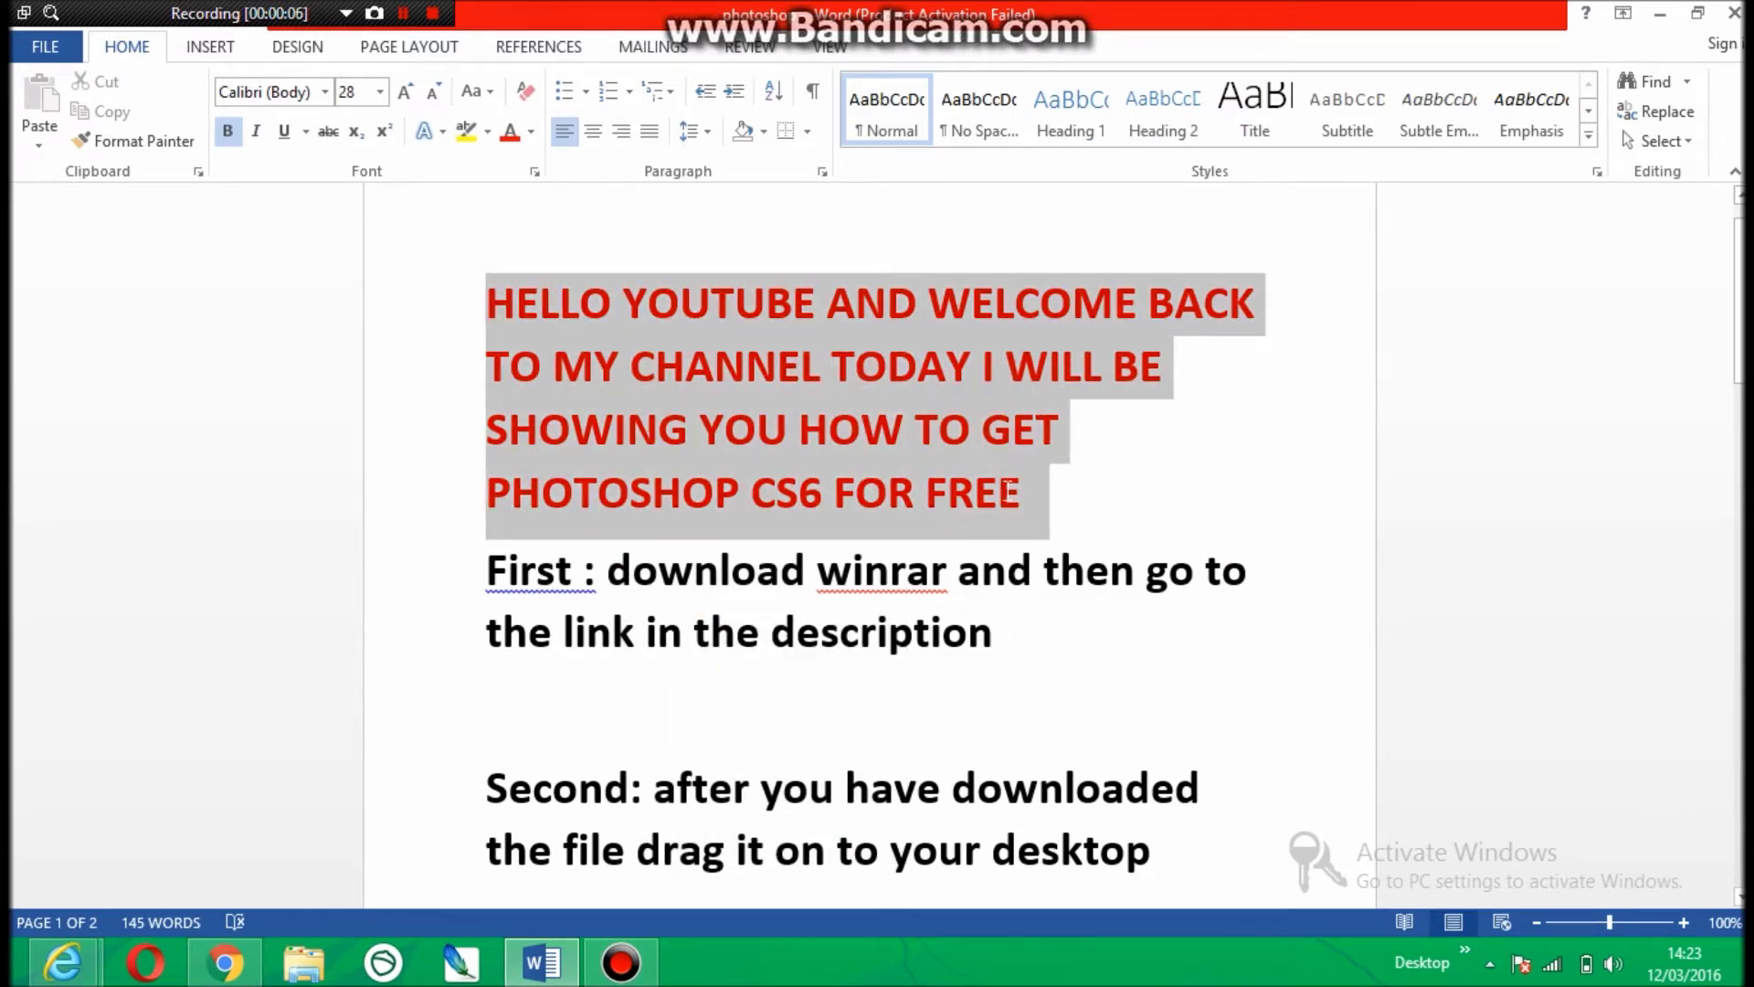
click(1045, 498)
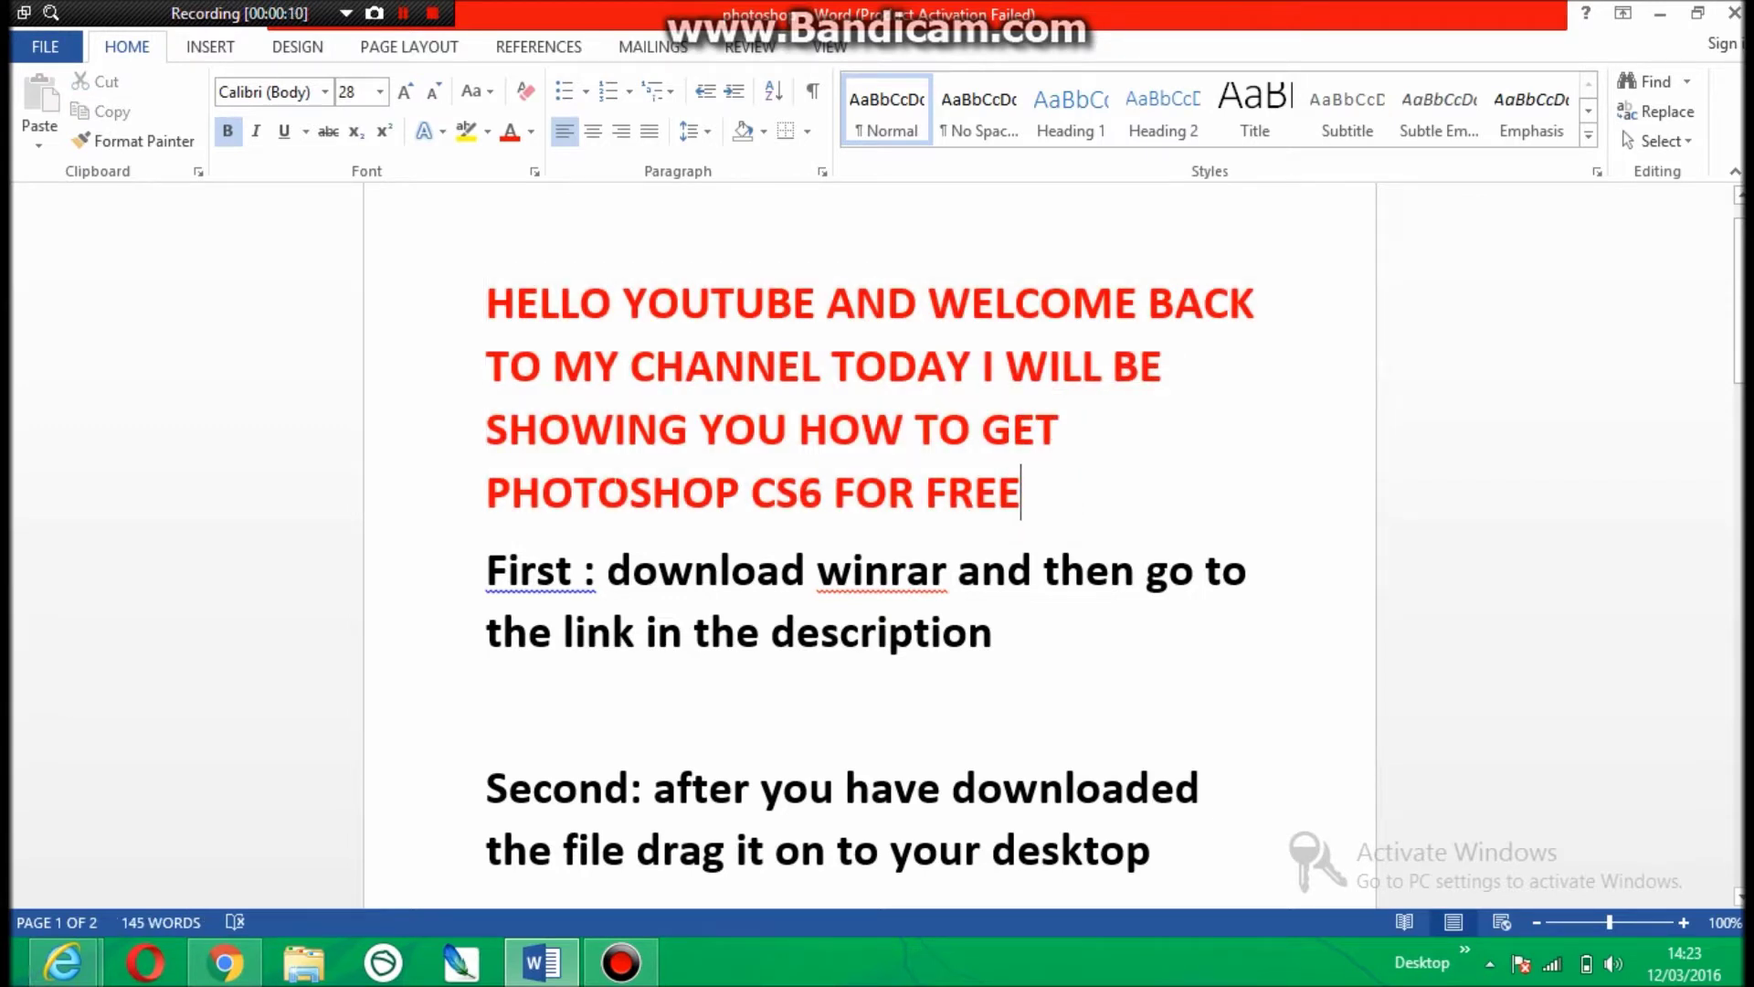
drag(486, 570, 1005, 632)
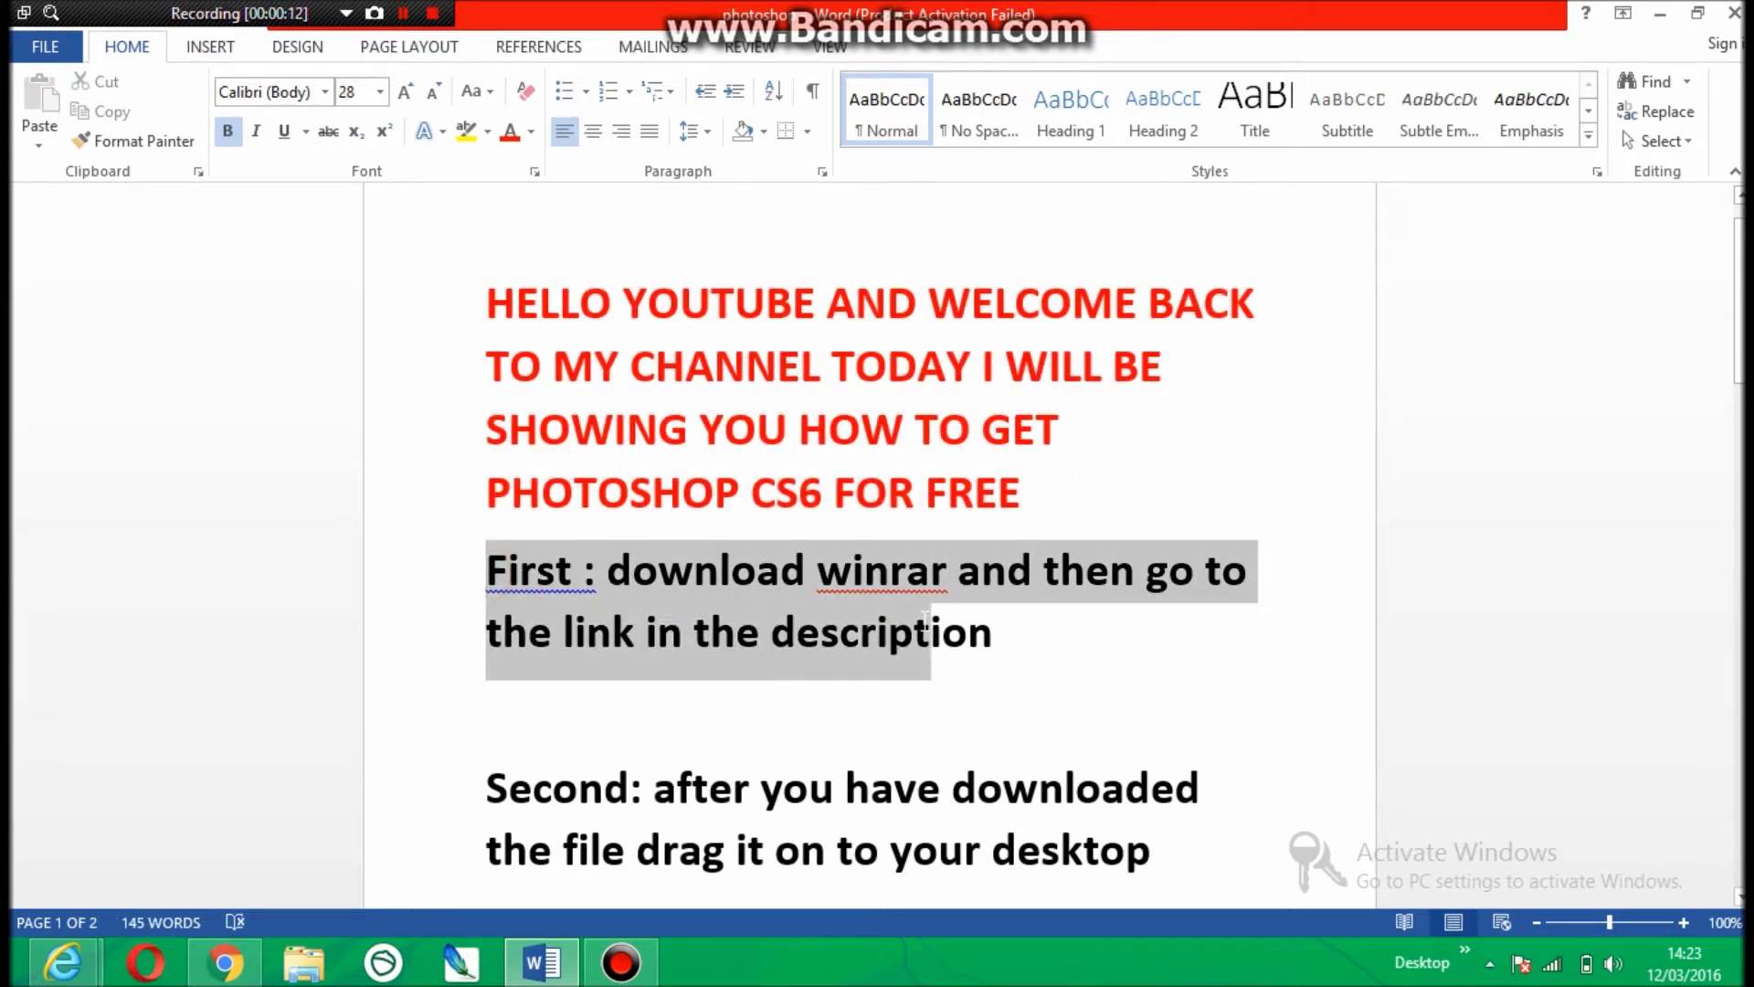
click(1032, 632)
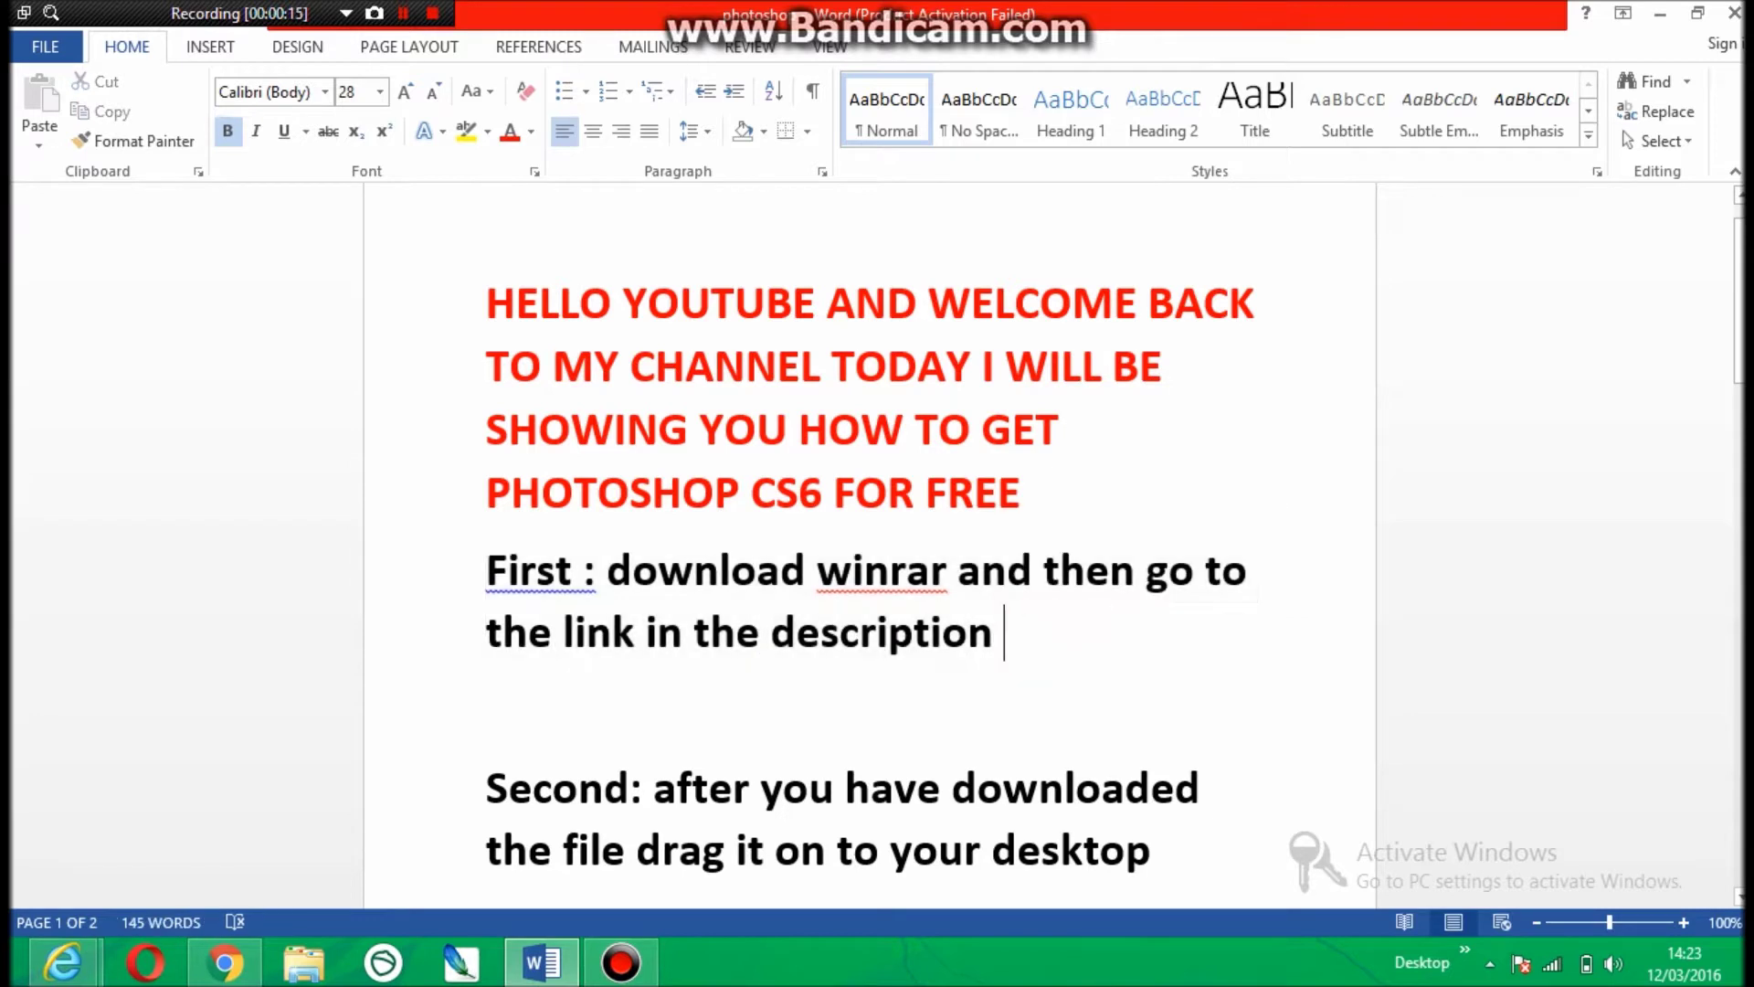
- Move the 'First: download winrar' paragraph down just above 'Second:', then switch to the browser
triple_click(1016, 628)
drag(1016, 629, 333, 900)
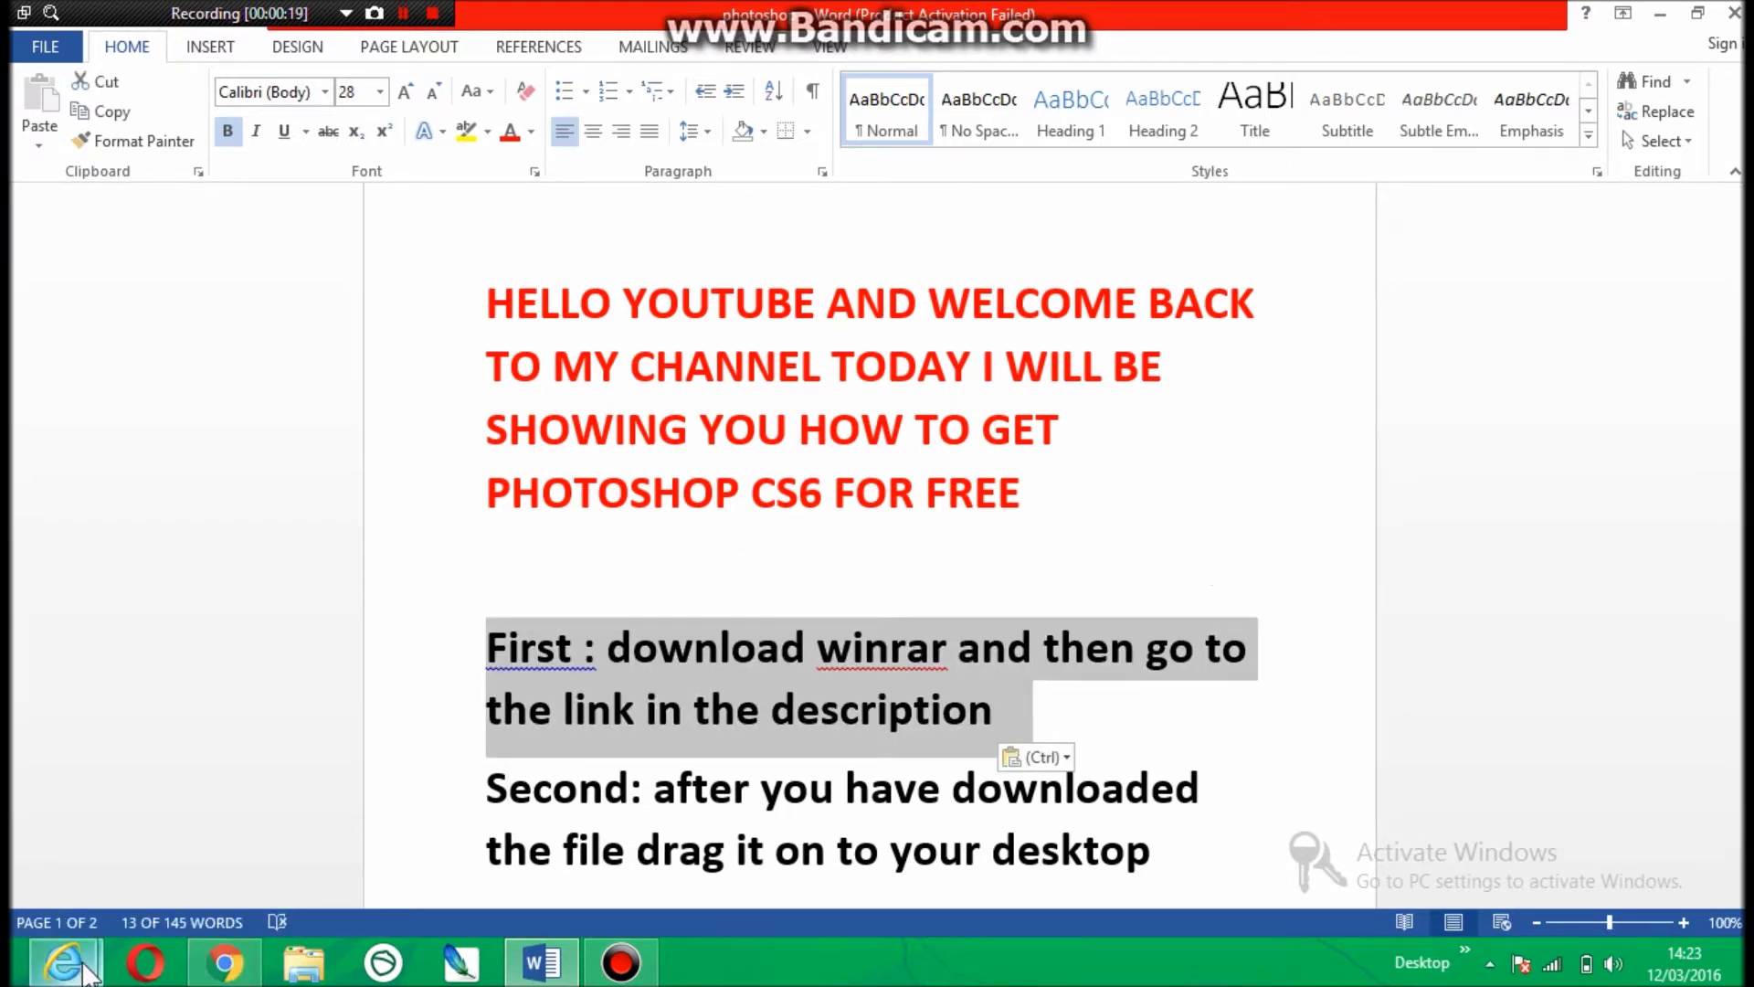
click(375, 847)
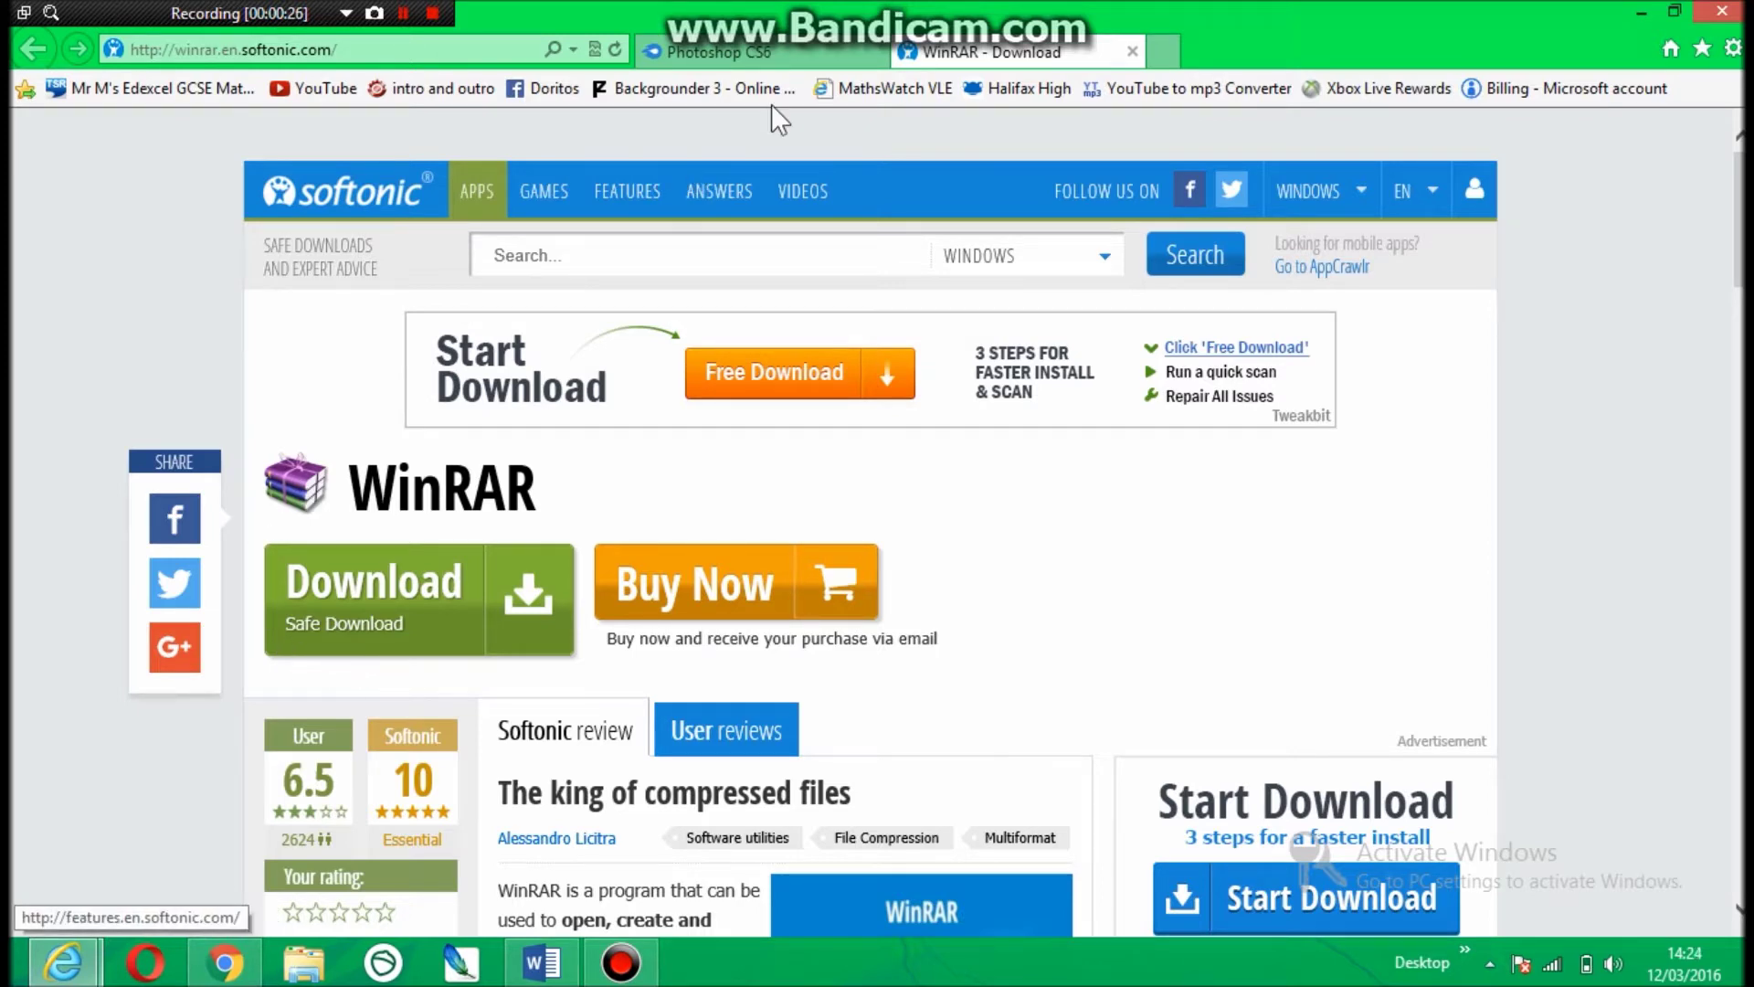
- Download Photoshop CS6.zip from its MediaFire tab and open it when the download finishes
click(800, 59)
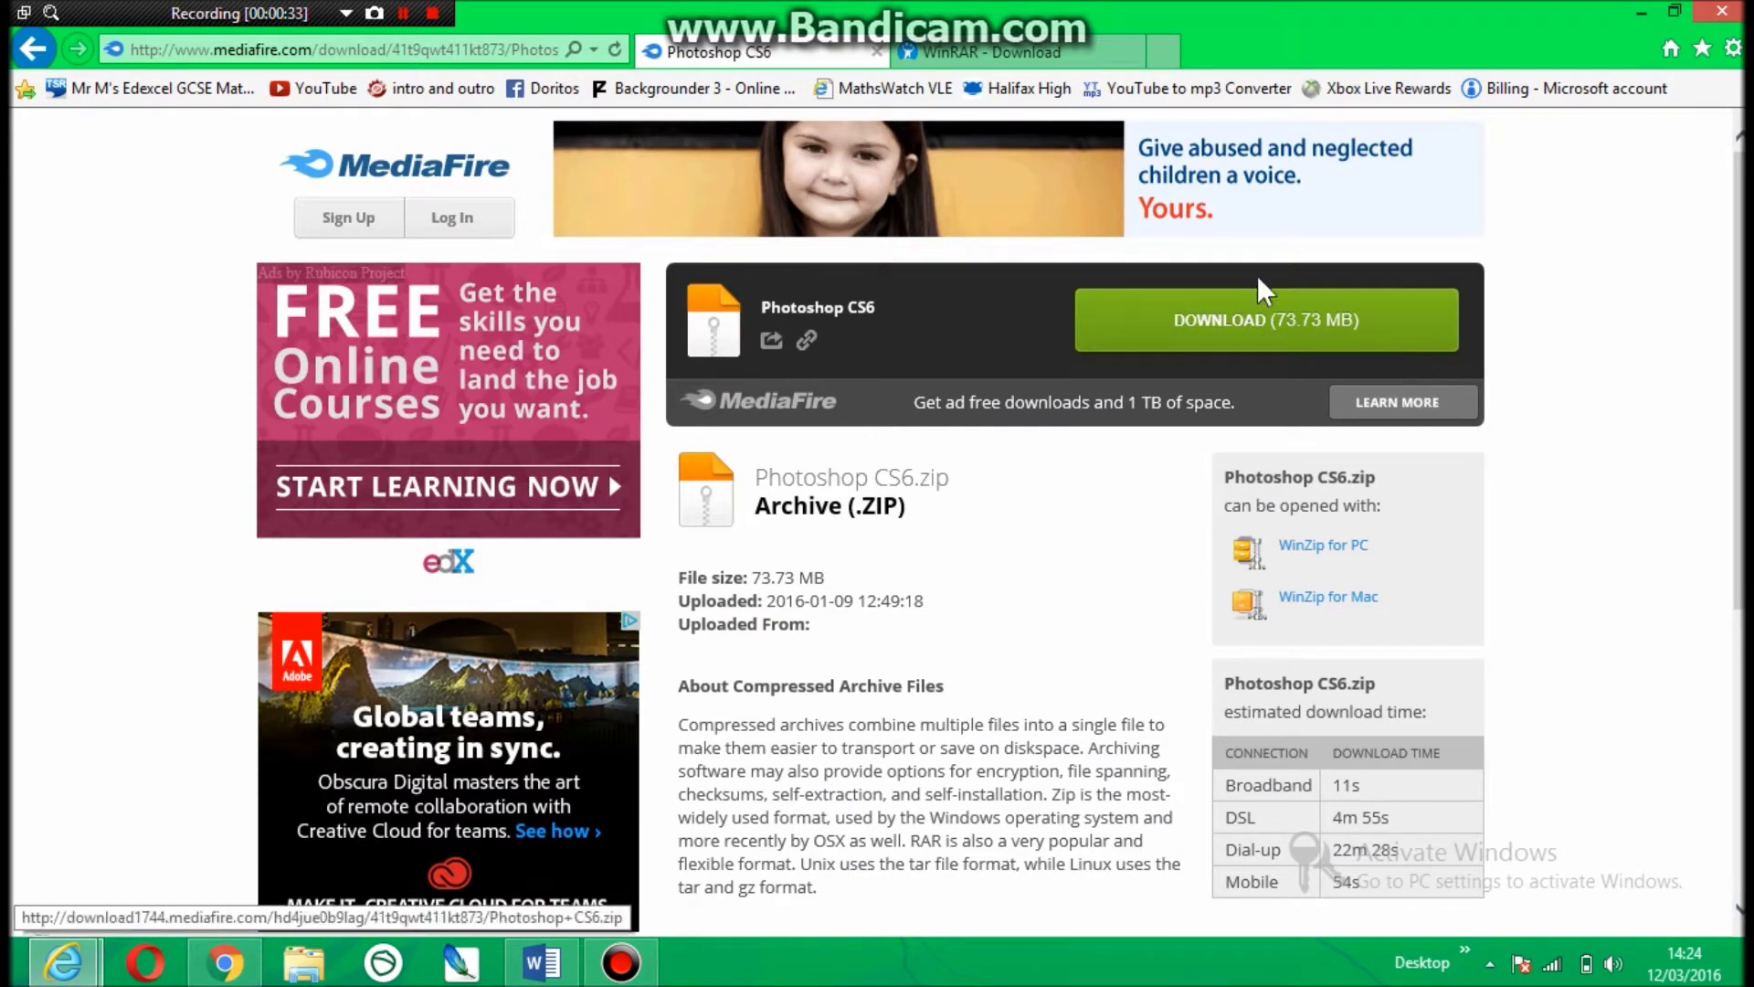
click(1317, 346)
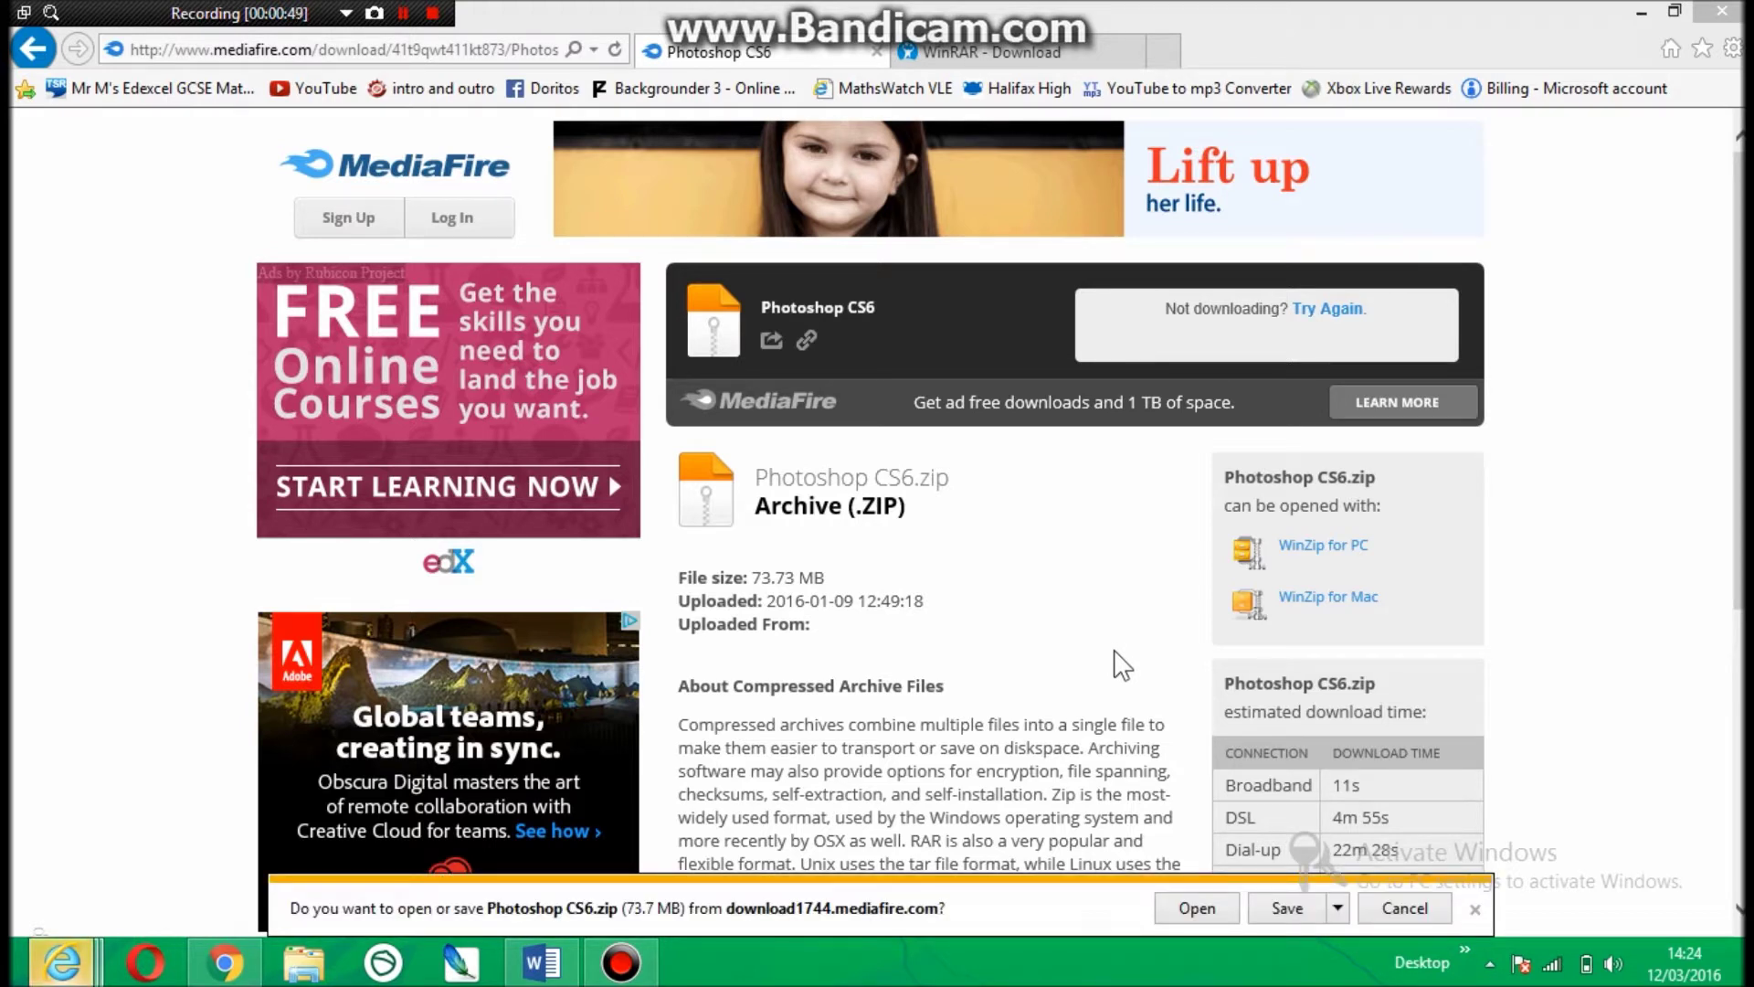
click(1203, 902)
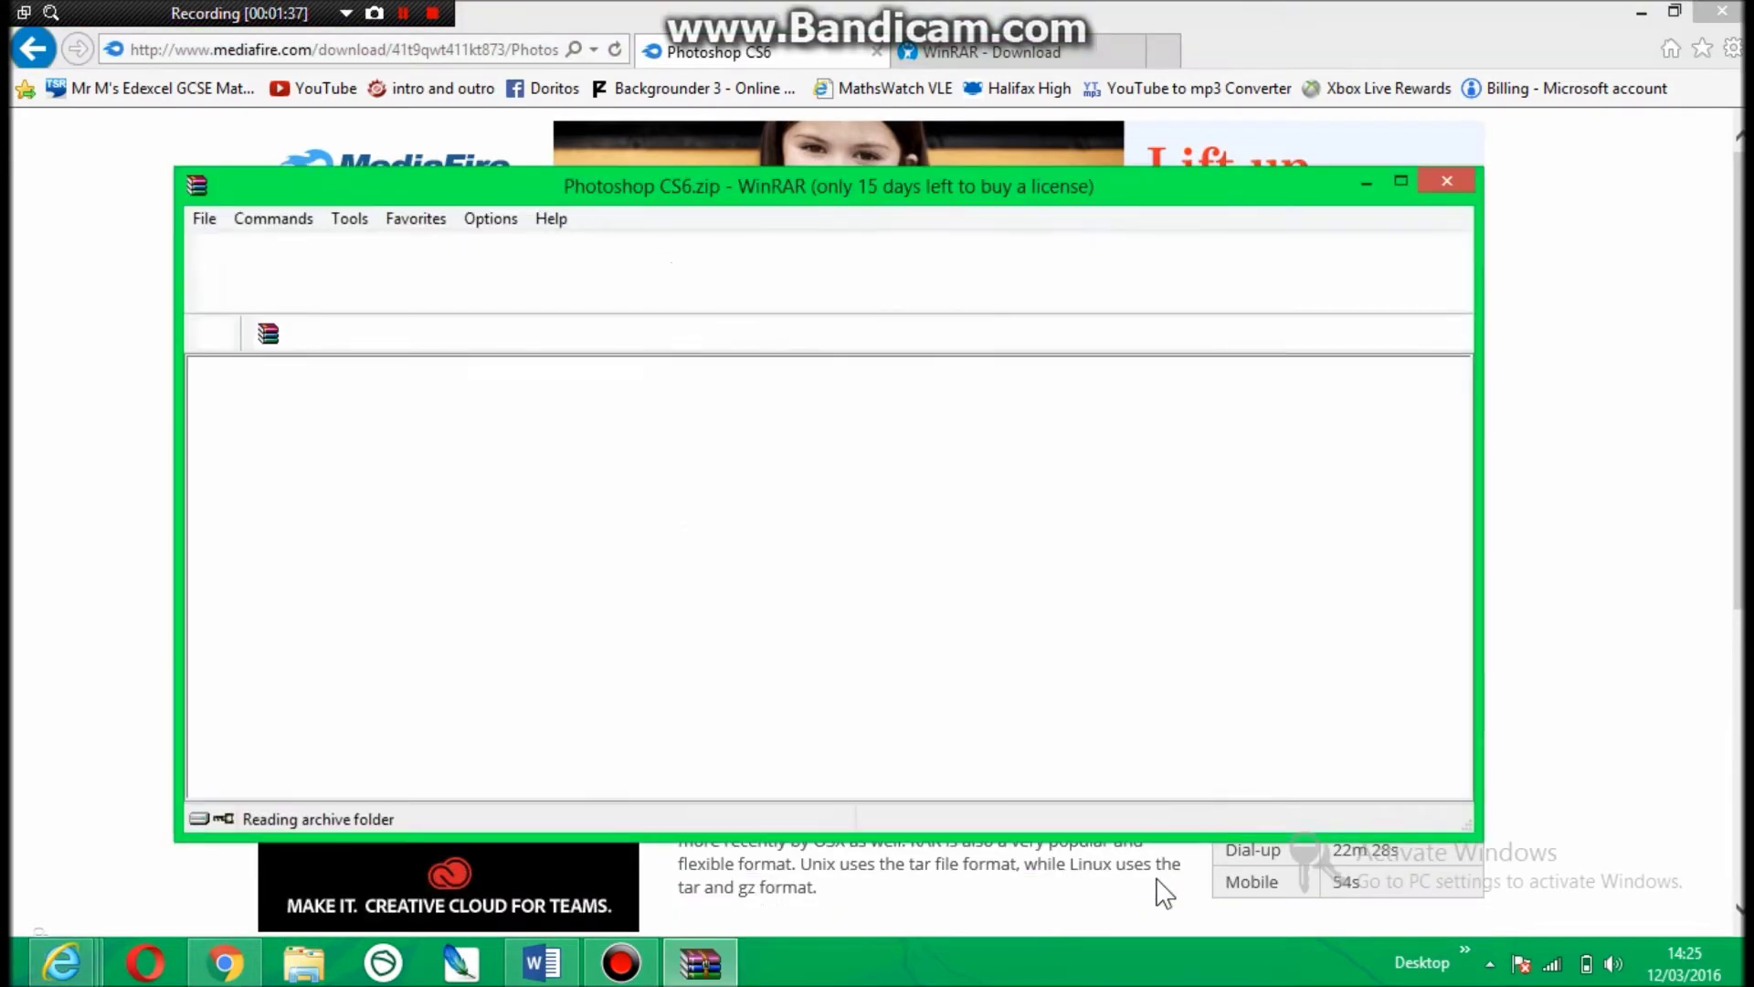
- Review the 'Second:' step in the Word guide, then return to the Photoshop CS6.zip archive in WinRAR
click(559, 959)
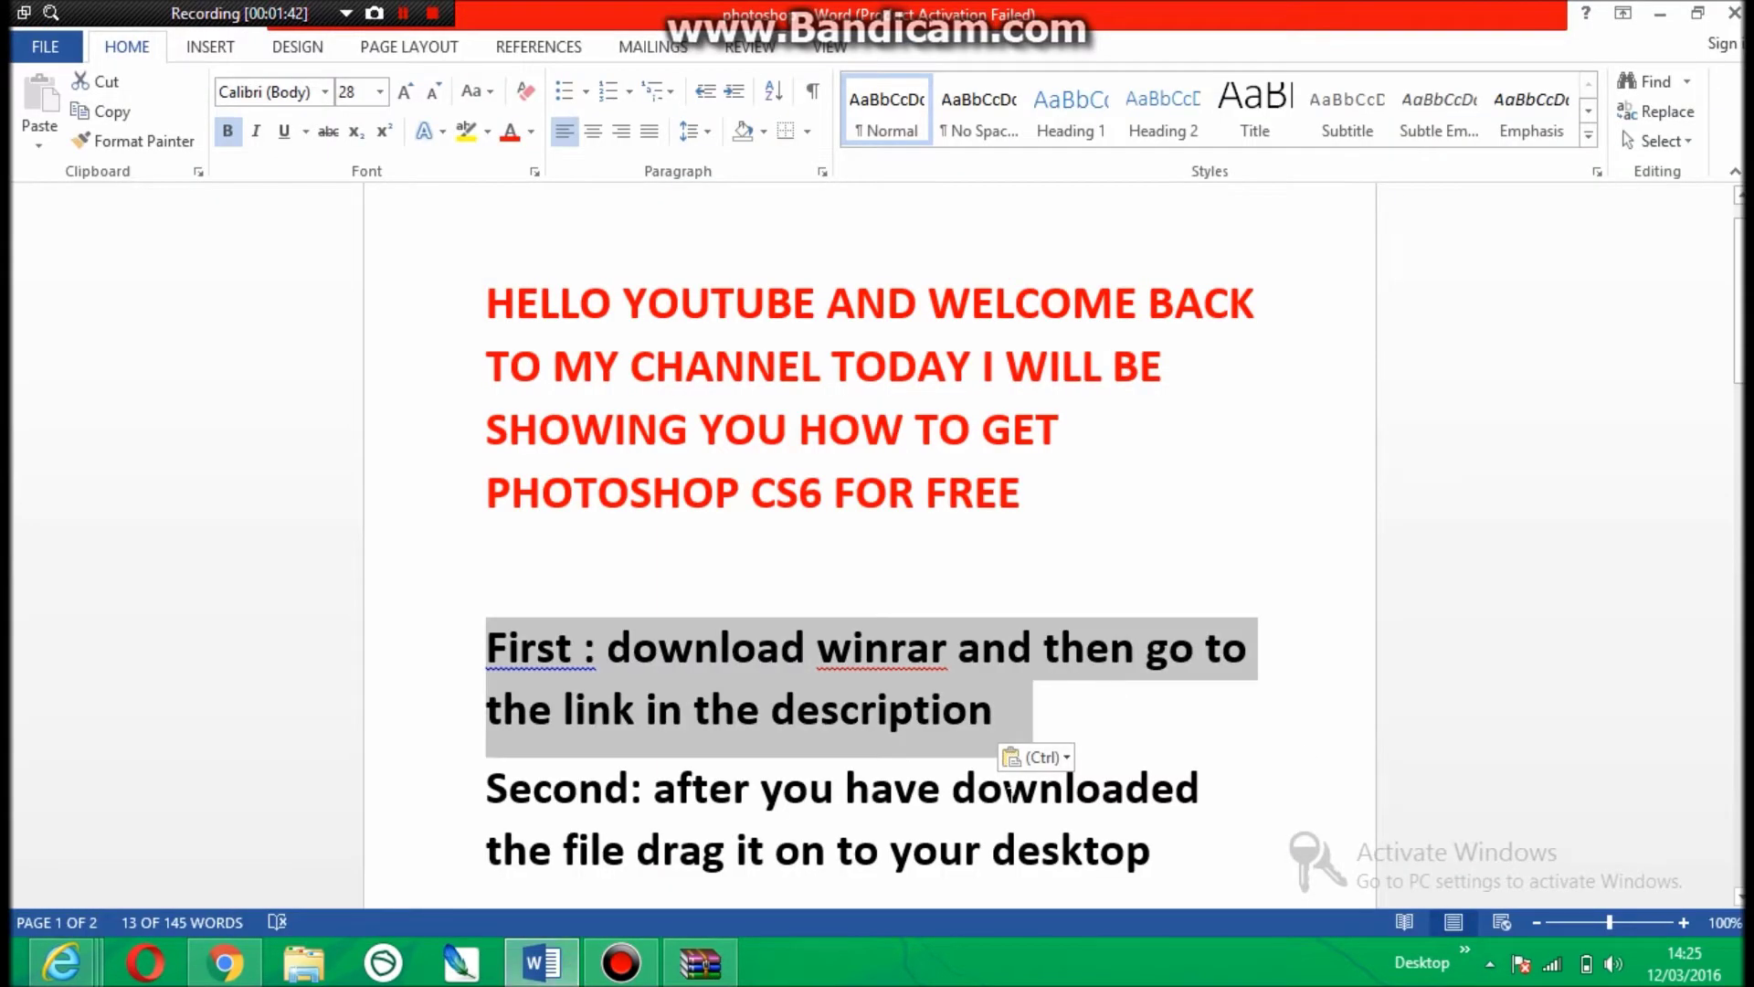
click(486, 783)
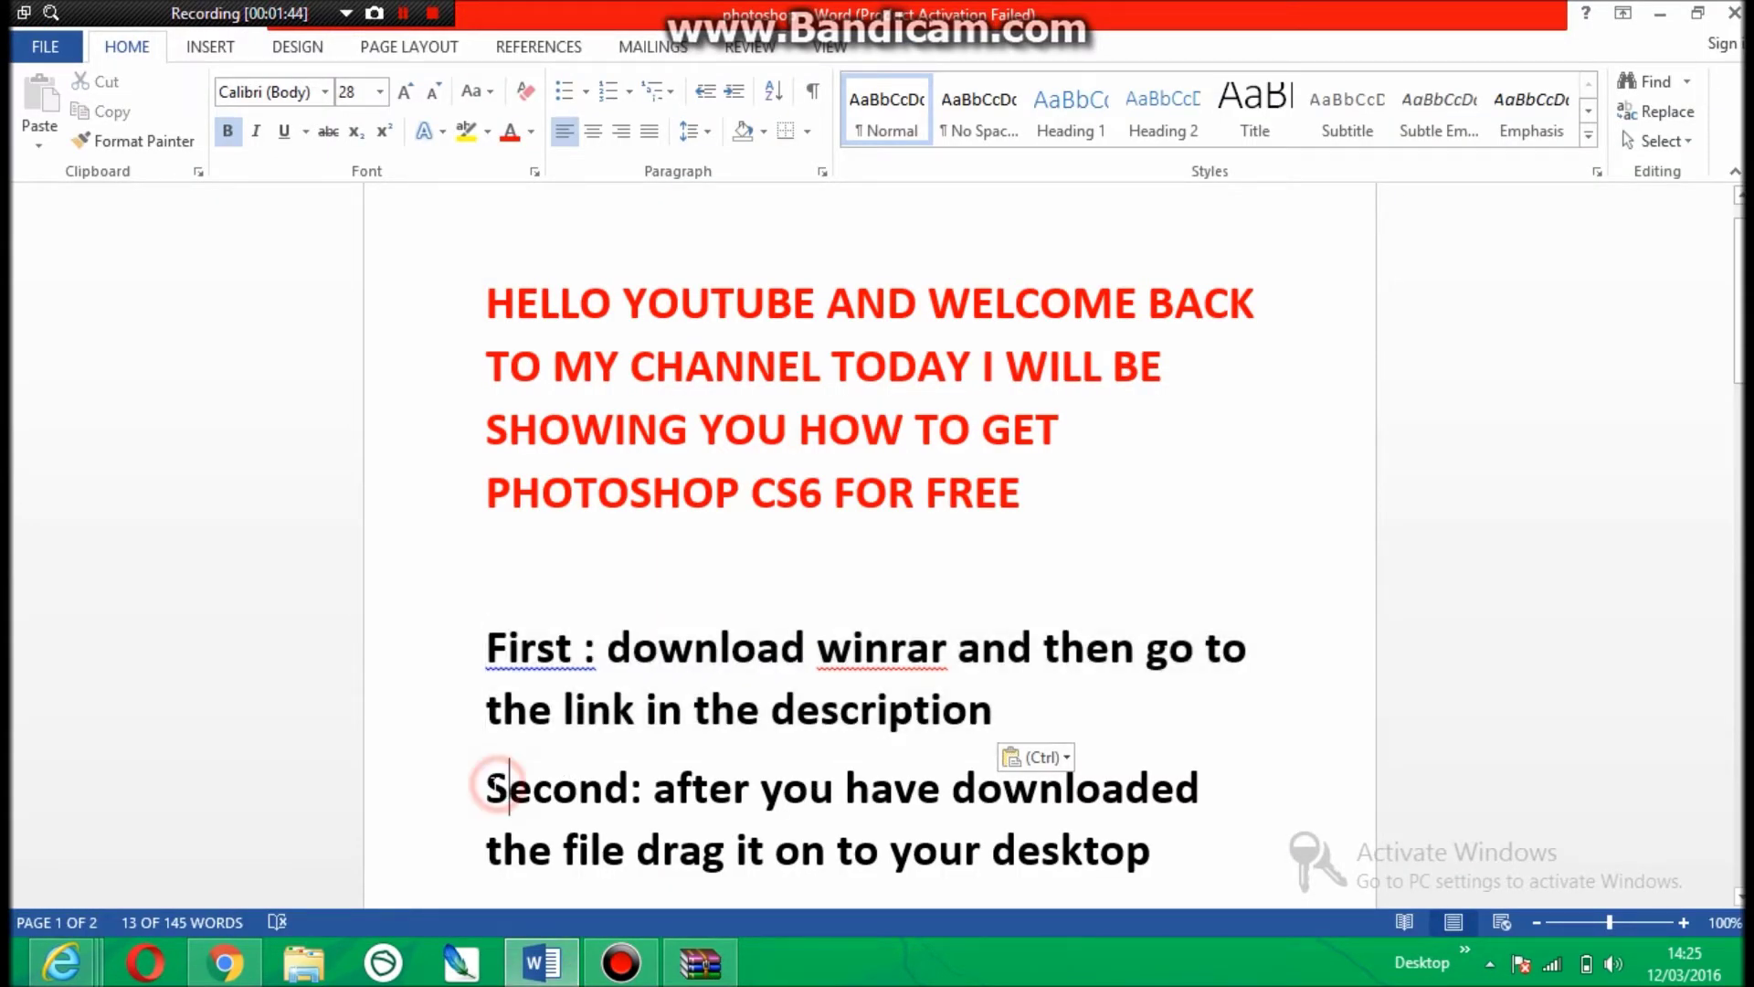
drag(487, 784, 1122, 858)
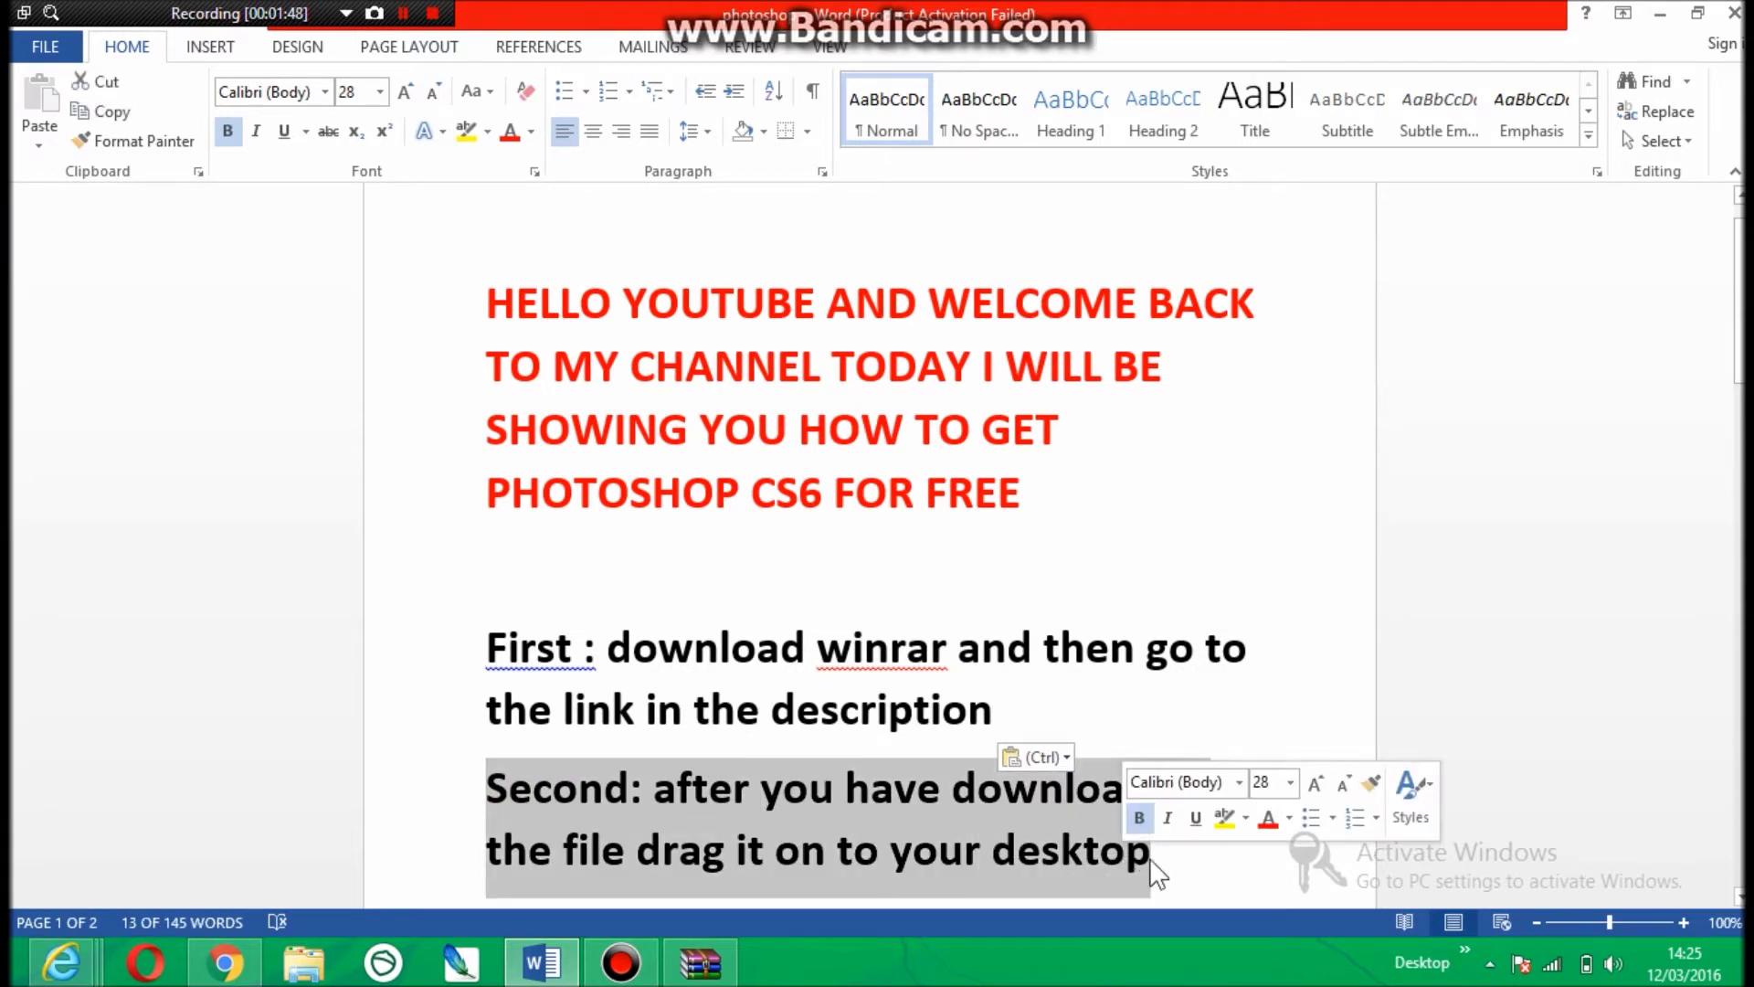
click(1147, 859)
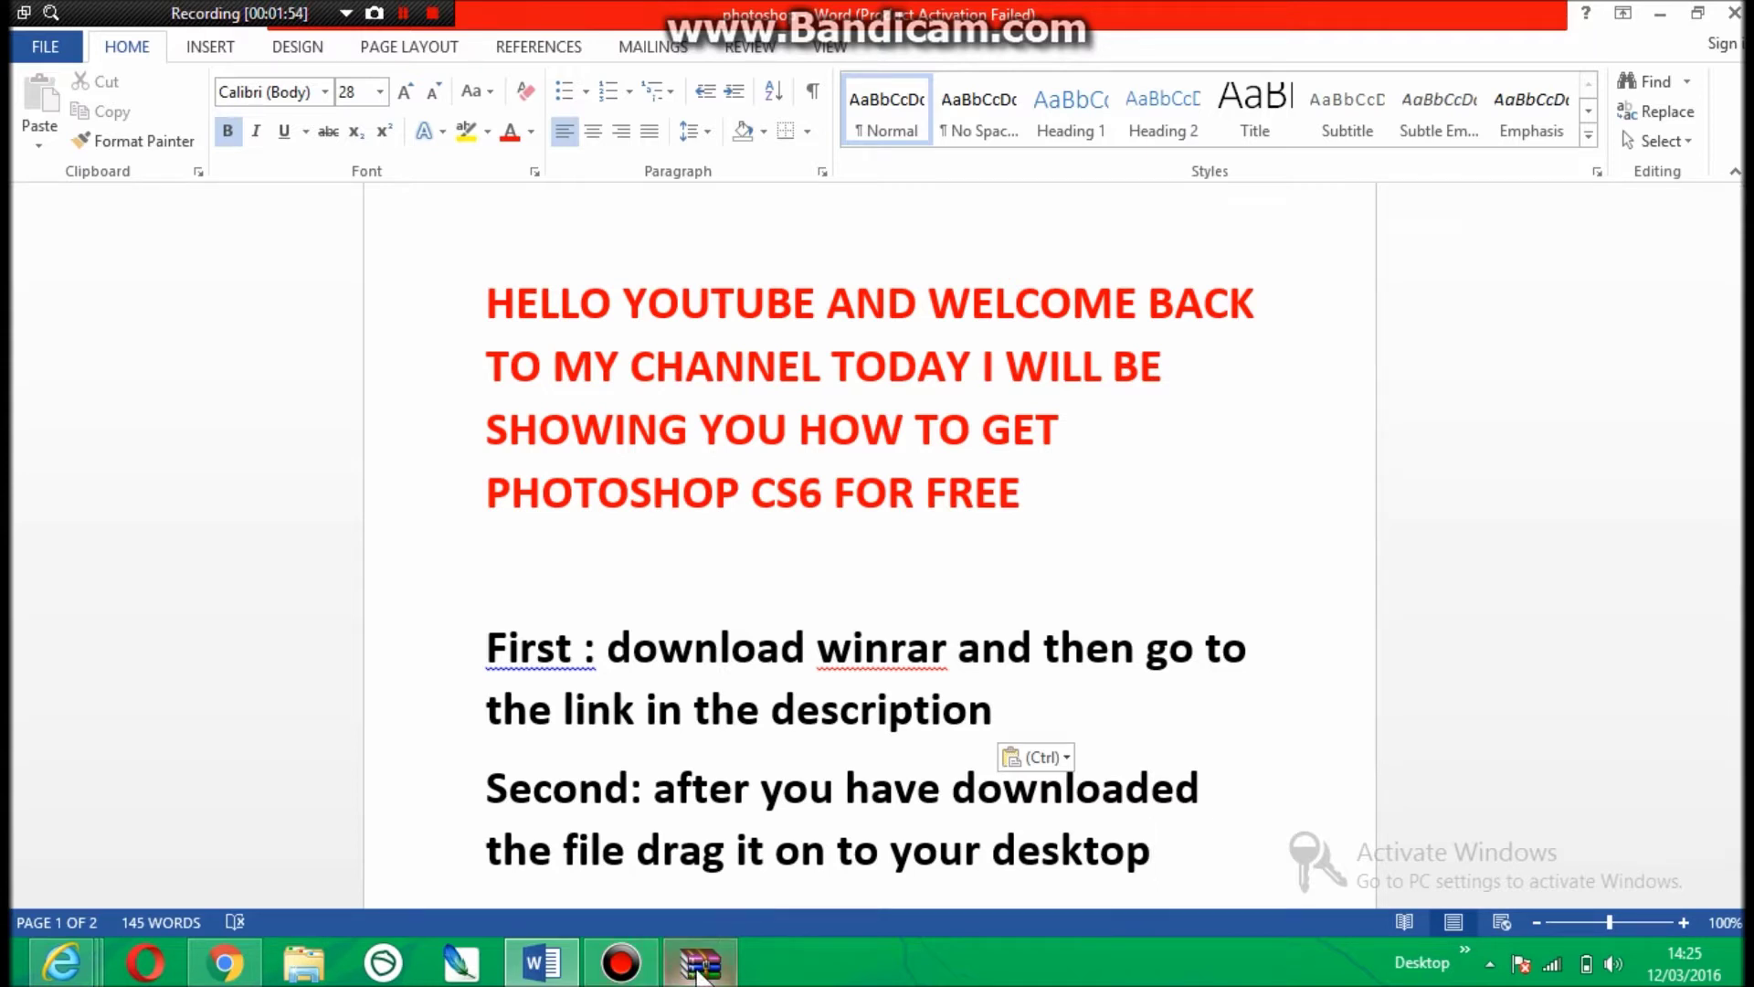
click(701, 963)
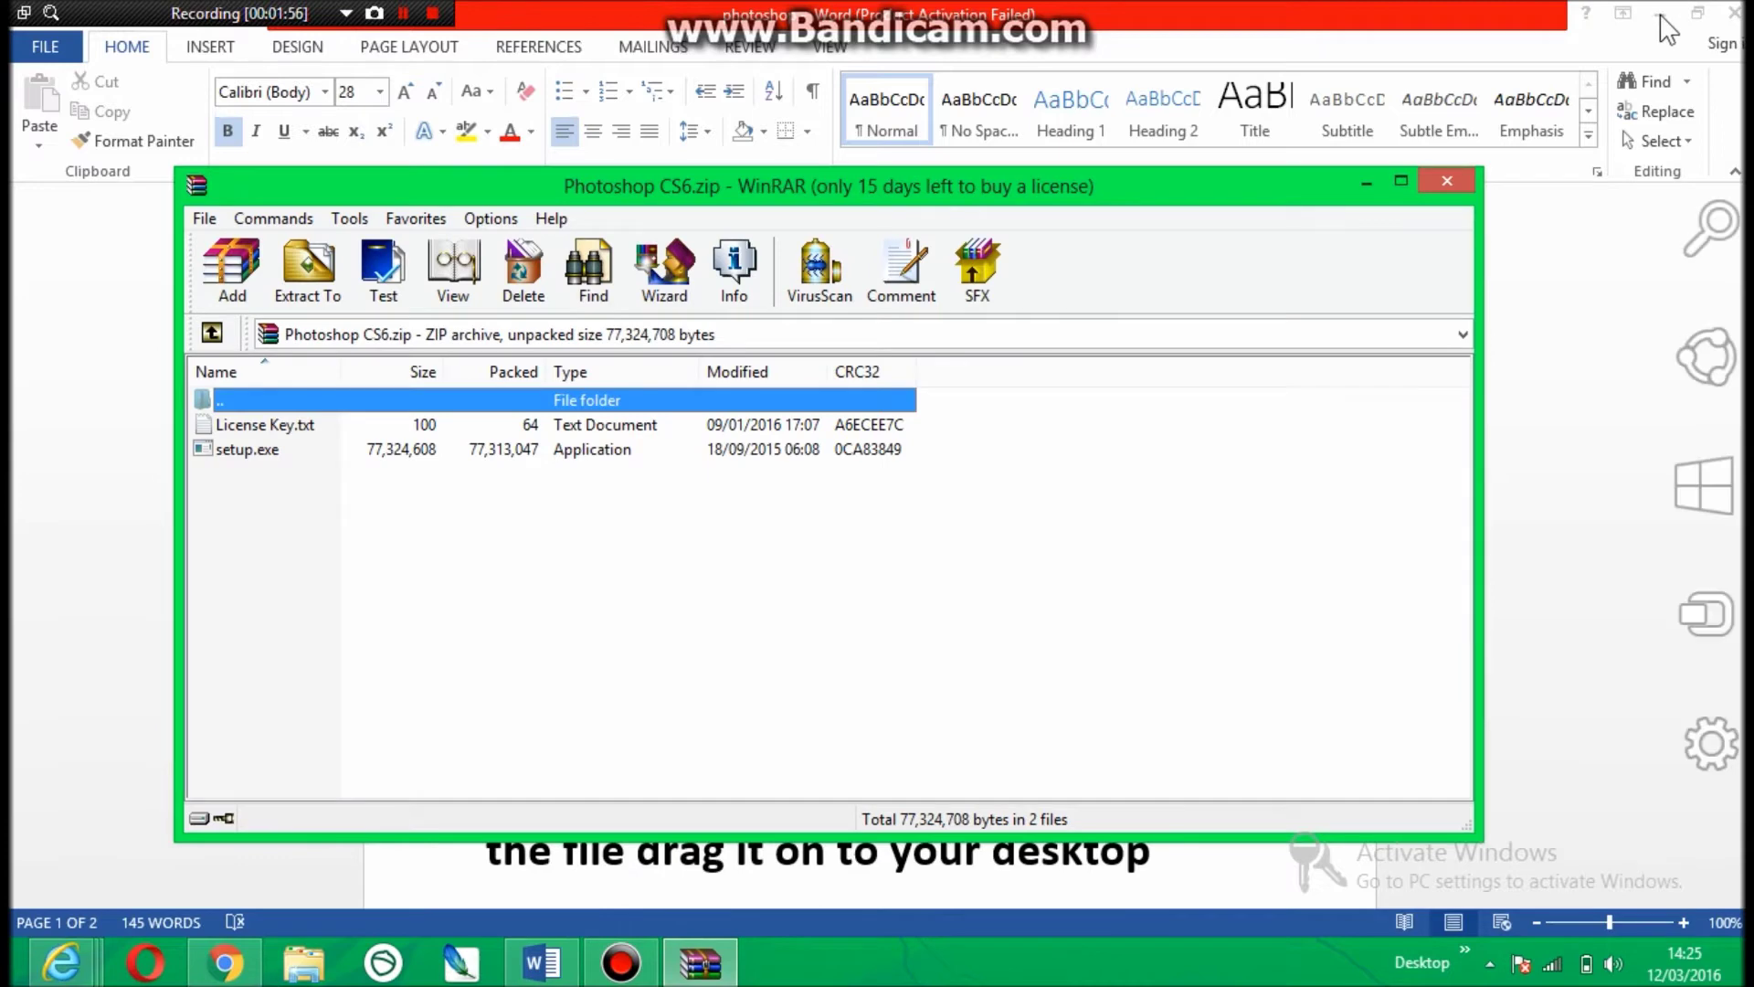
- Minimize Word and the MediaFire browser, and close the leftover ad window
click(1660, 14)
click(1639, 13)
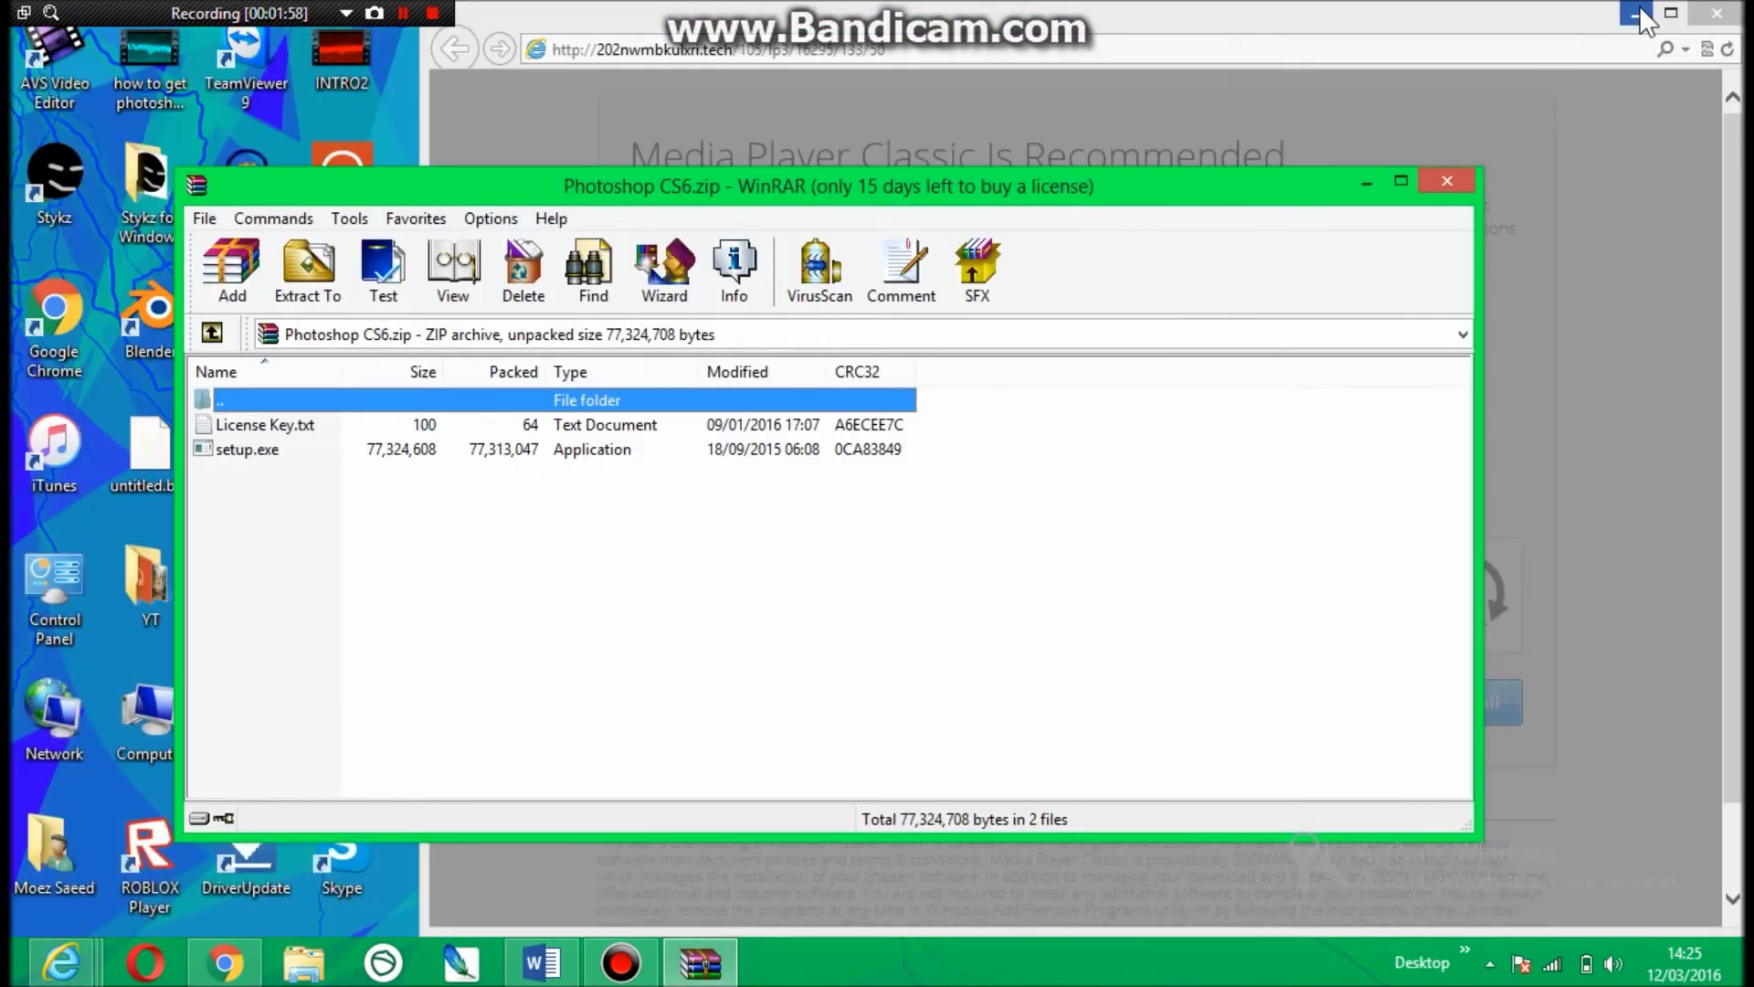
click(1714, 13)
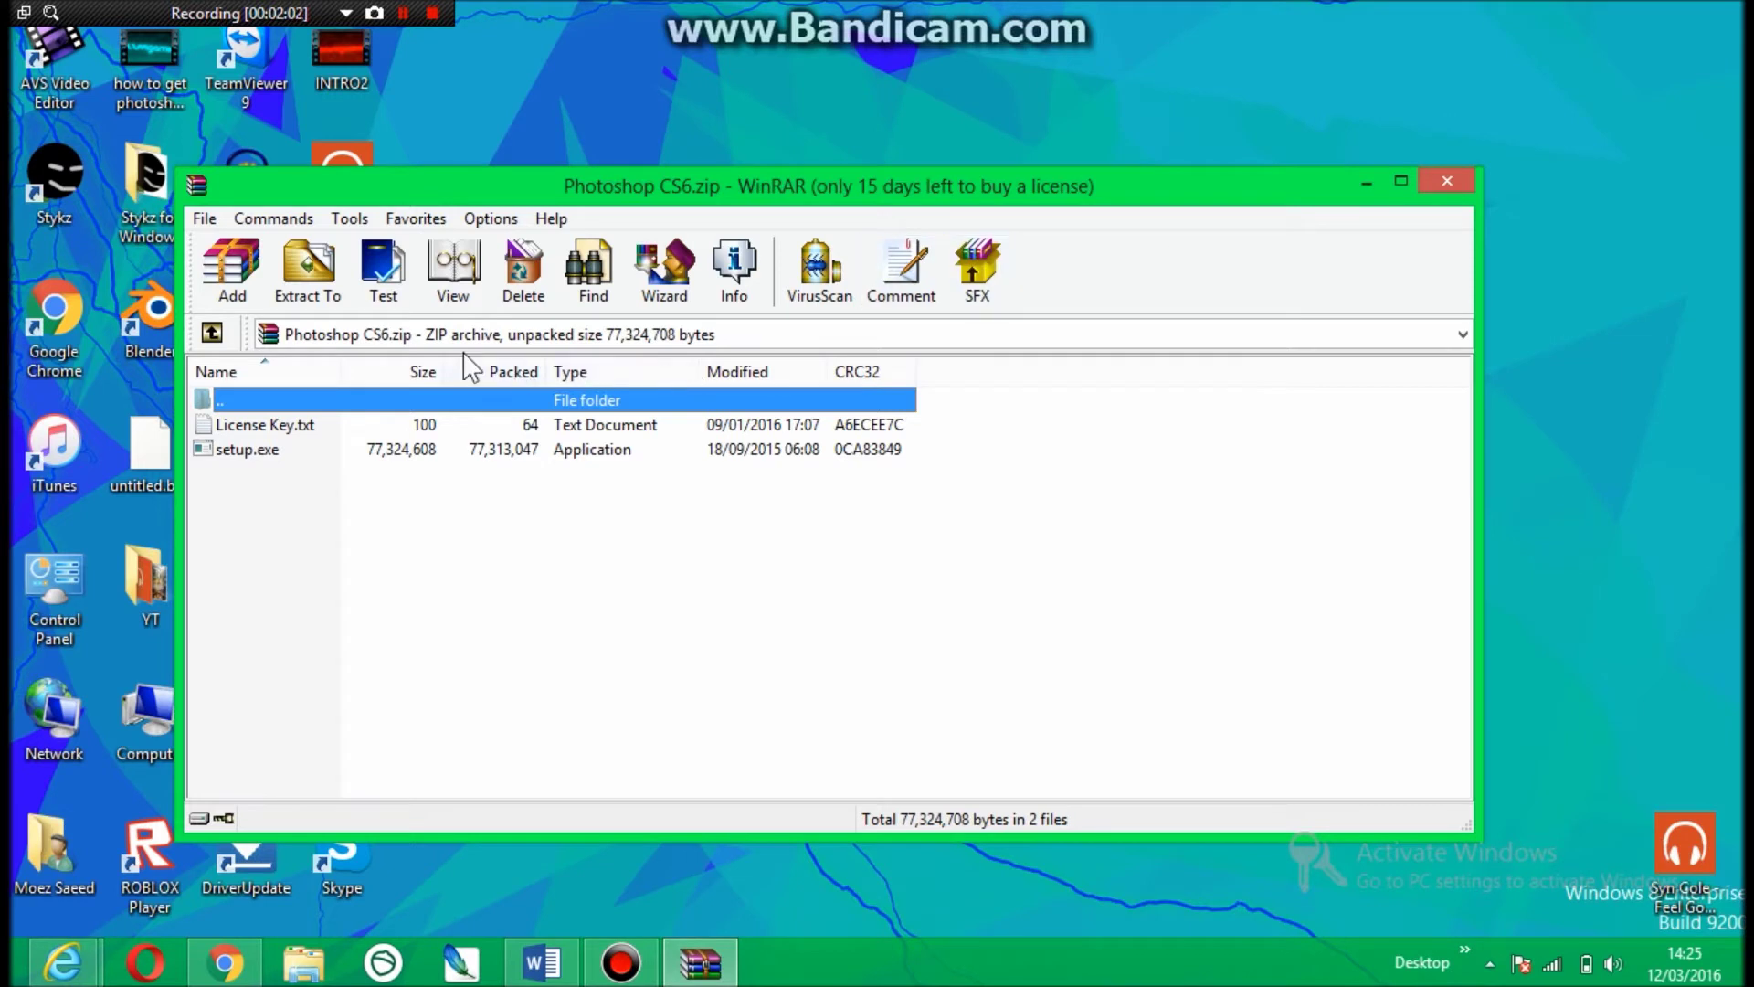
- Copy Photoshop CS6.zip from its parent folder onto the desktop and minimize WinRAR
double_click(320, 400)
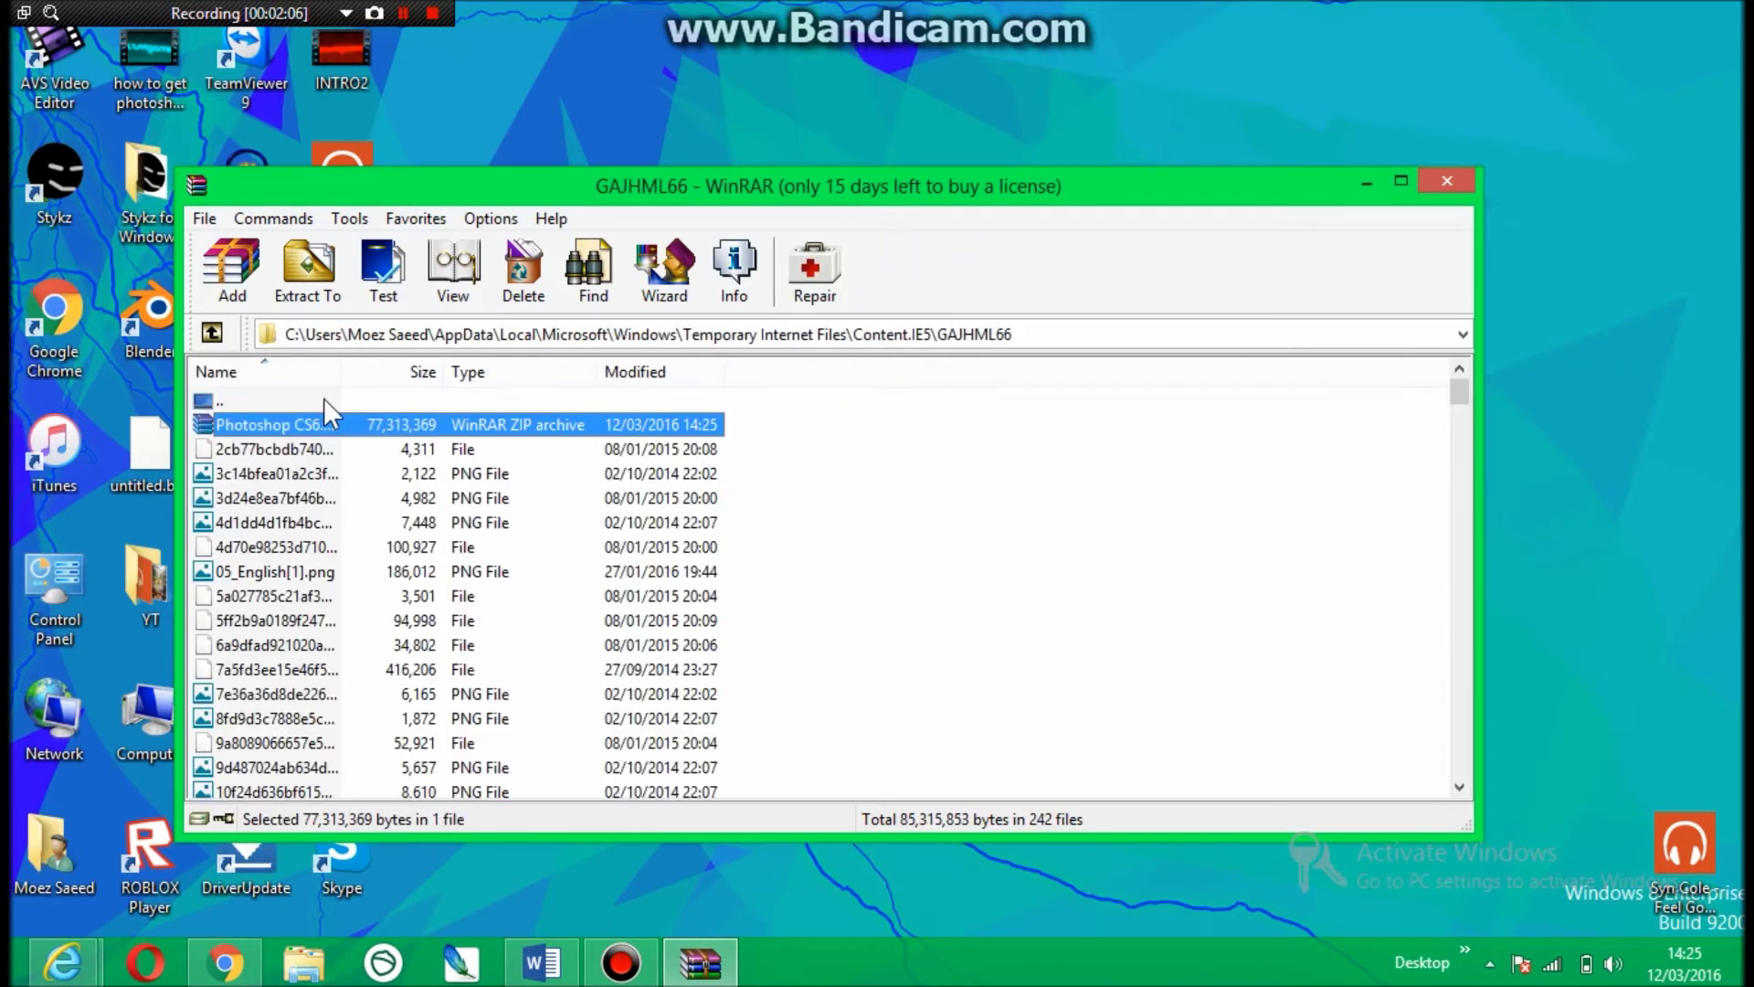
drag(315, 424, 539, 194)
drag(590, 122, 592, 121)
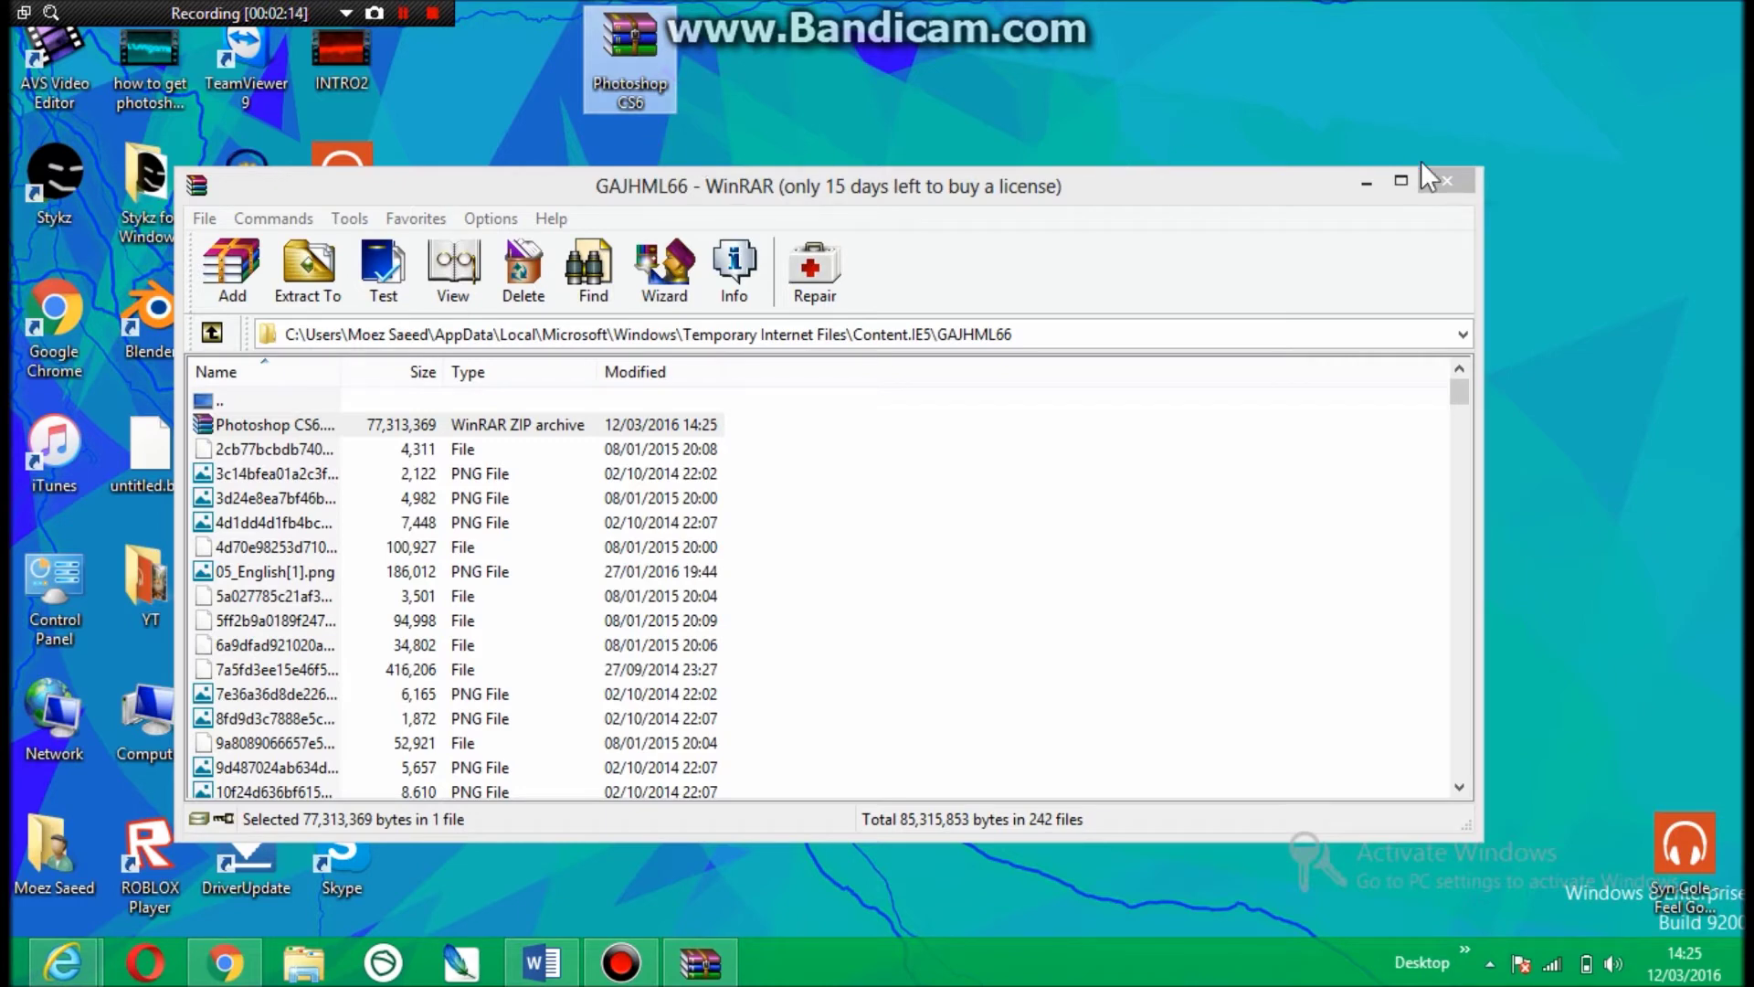
click(1364, 182)
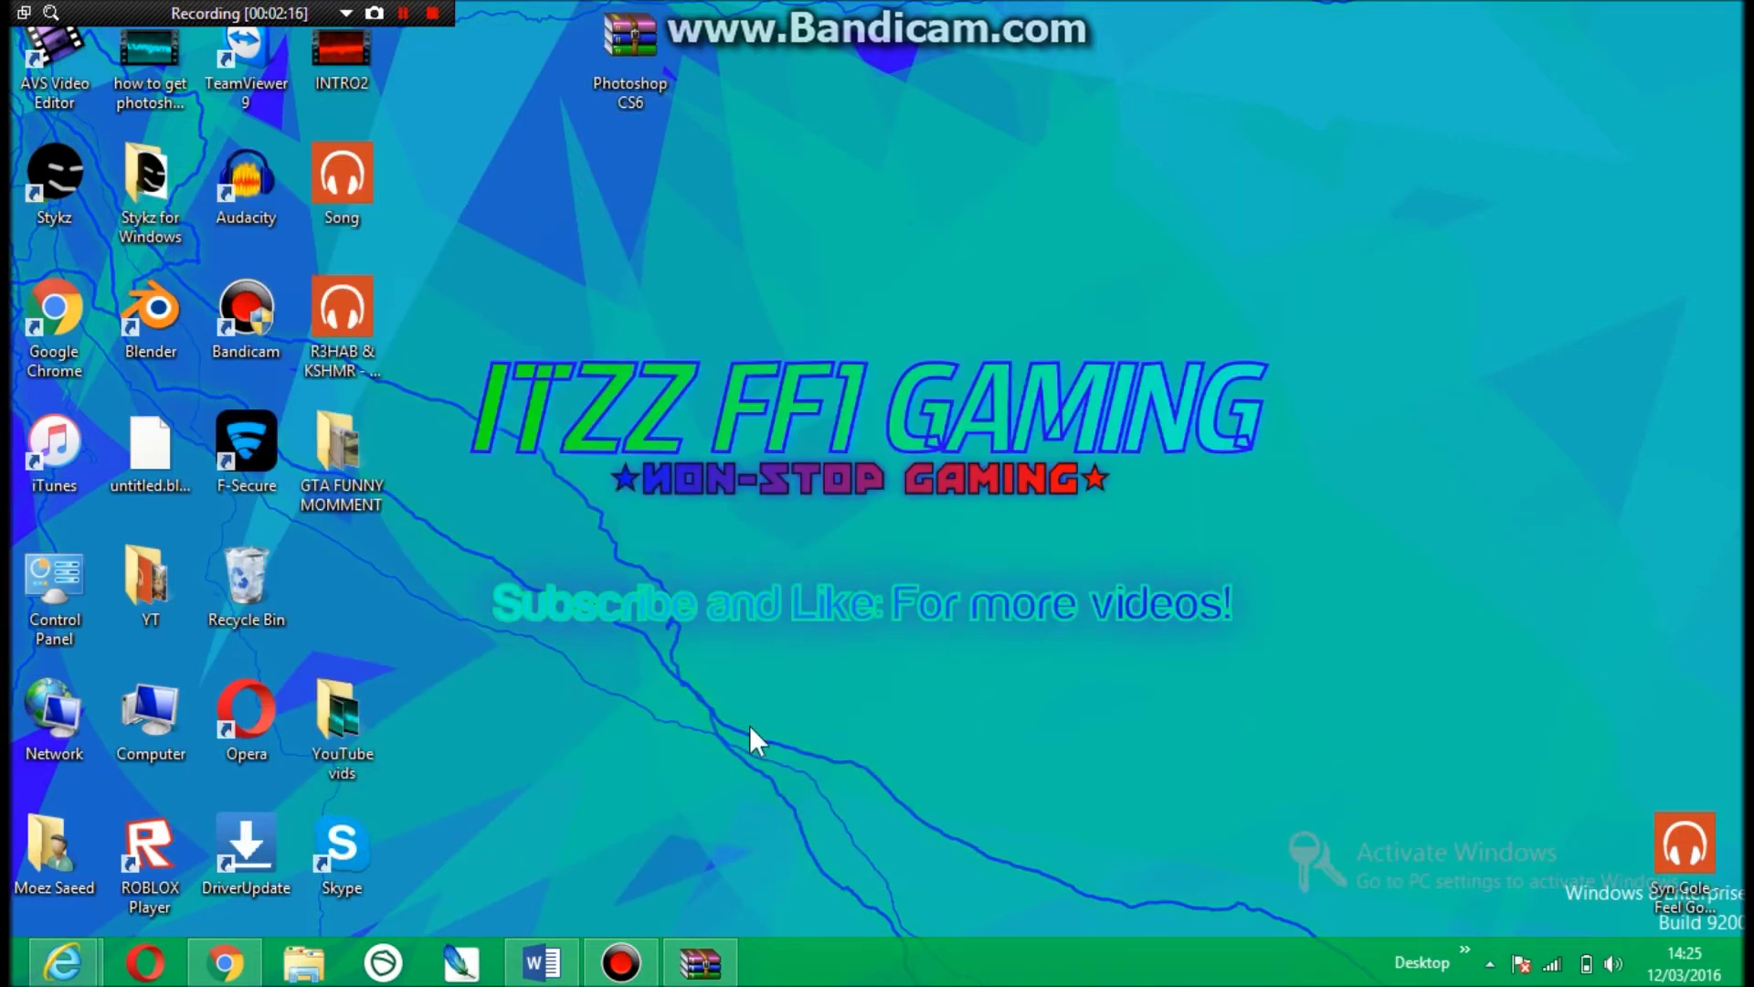
- Read the Word guide's 'Third:' step on extracting the archive, then minimize Word
click(539, 964)
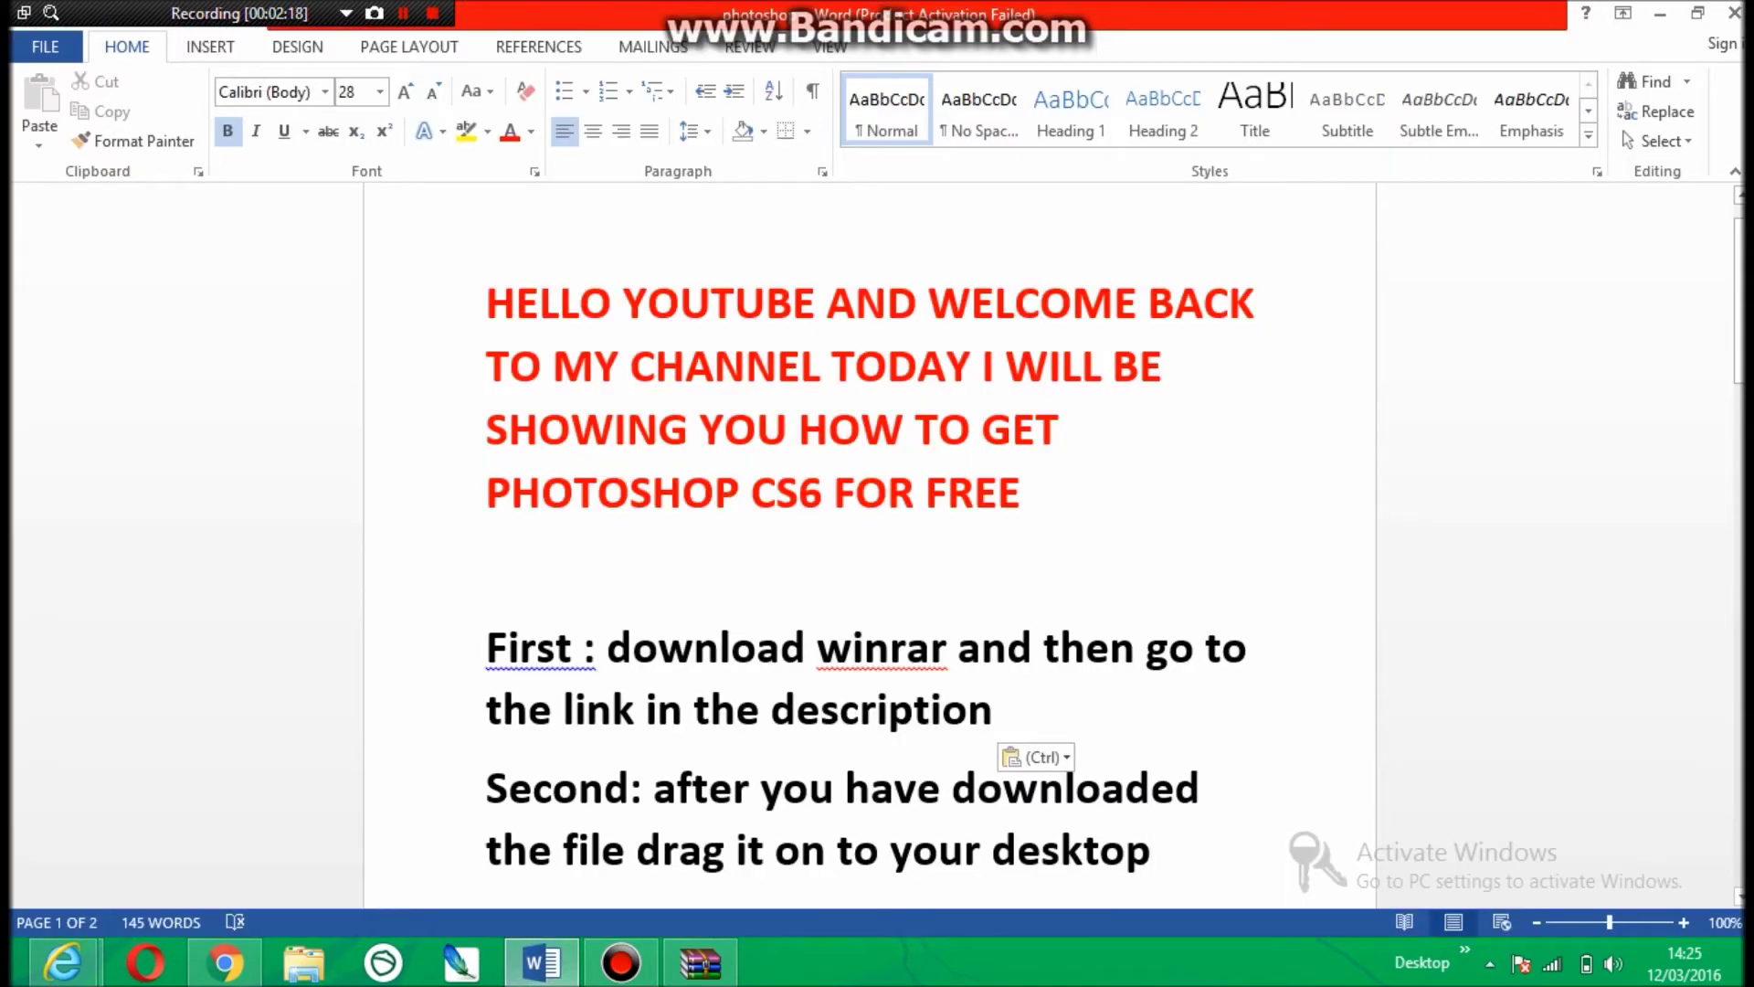
scroll(873, 548, down, 1)
scroll(872, 548, down, 1)
scroll(872, 548, down, 2)
scroll(873, 548, down, 1)
scroll(873, 548, down, 1)
scroll(872, 548, down, 1)
scroll(872, 548, down, 1)
scroll(873, 548, down, 1)
scroll(427, 783, down, 1)
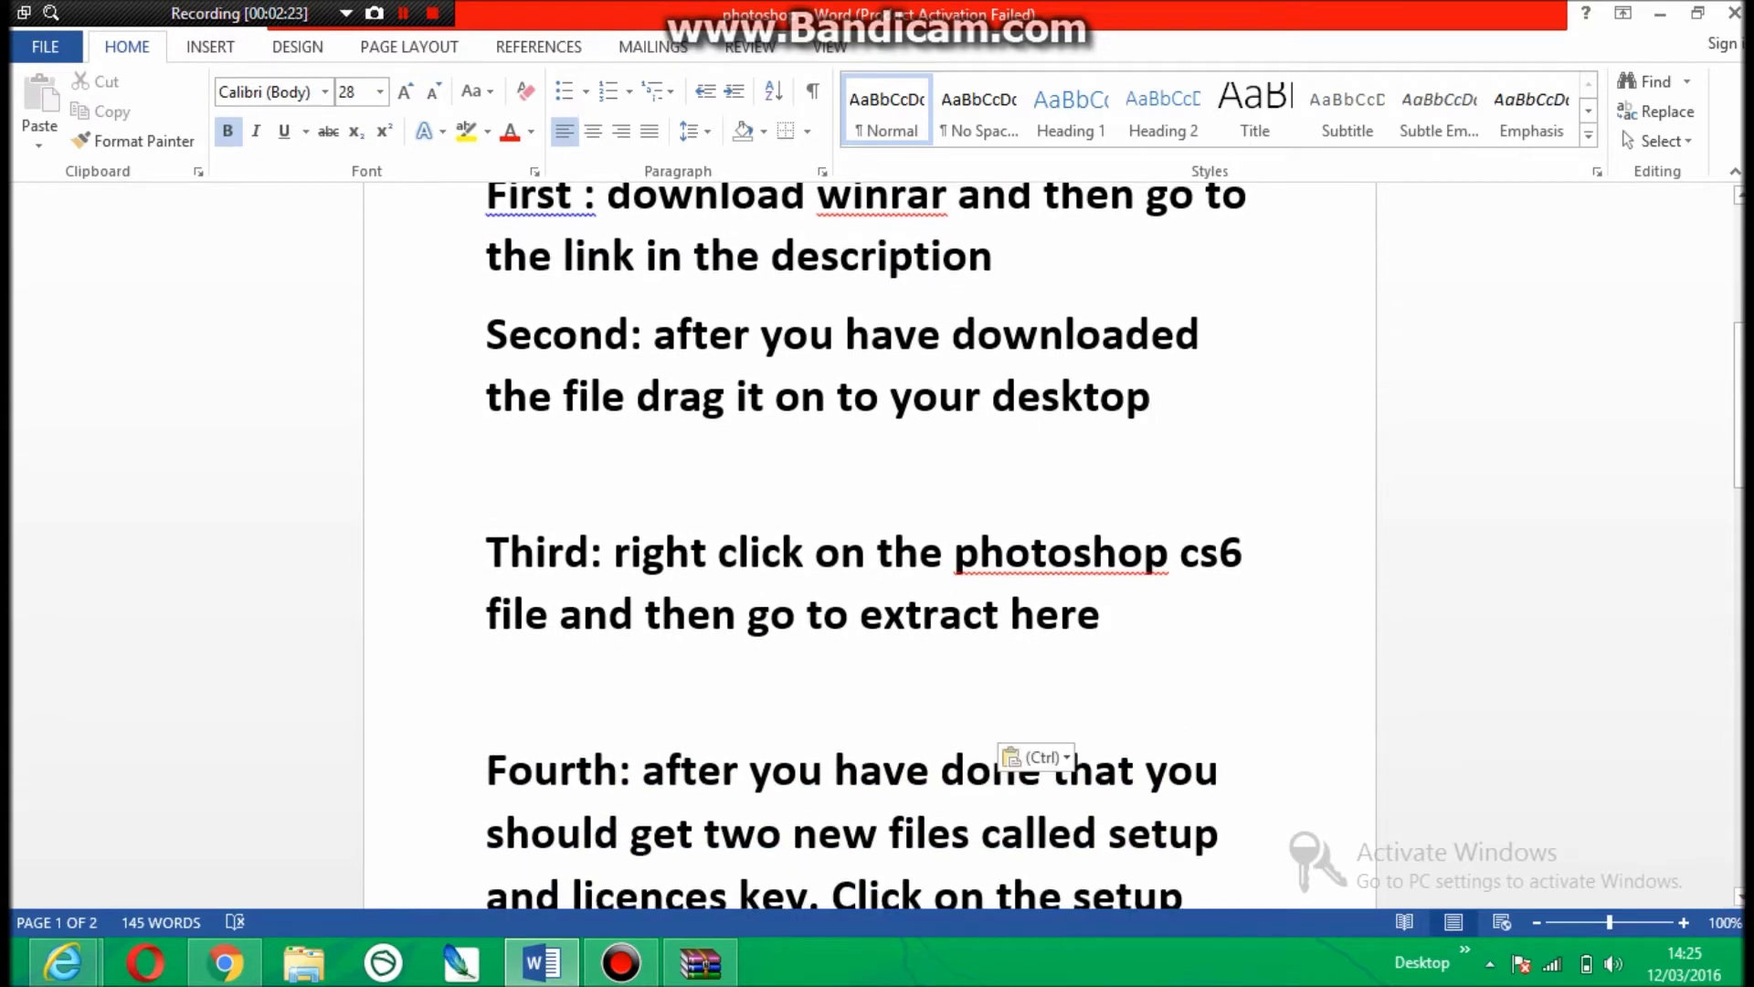
drag(489, 558, 1091, 640)
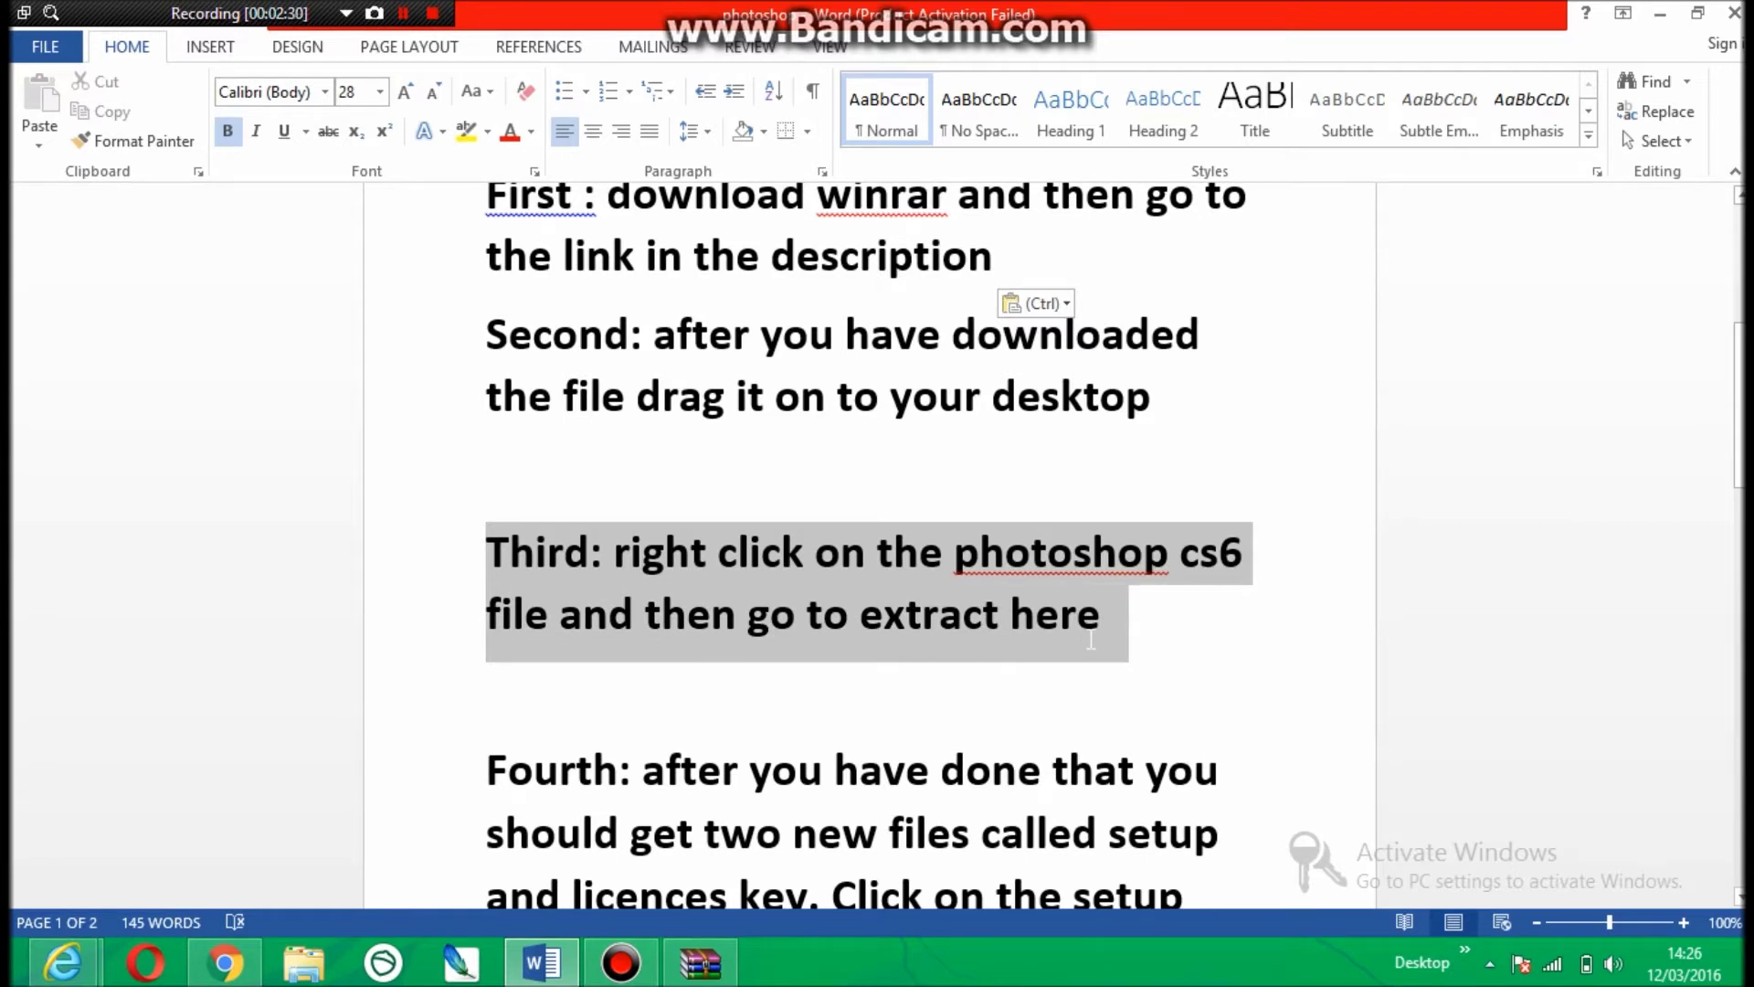
click(1160, 635)
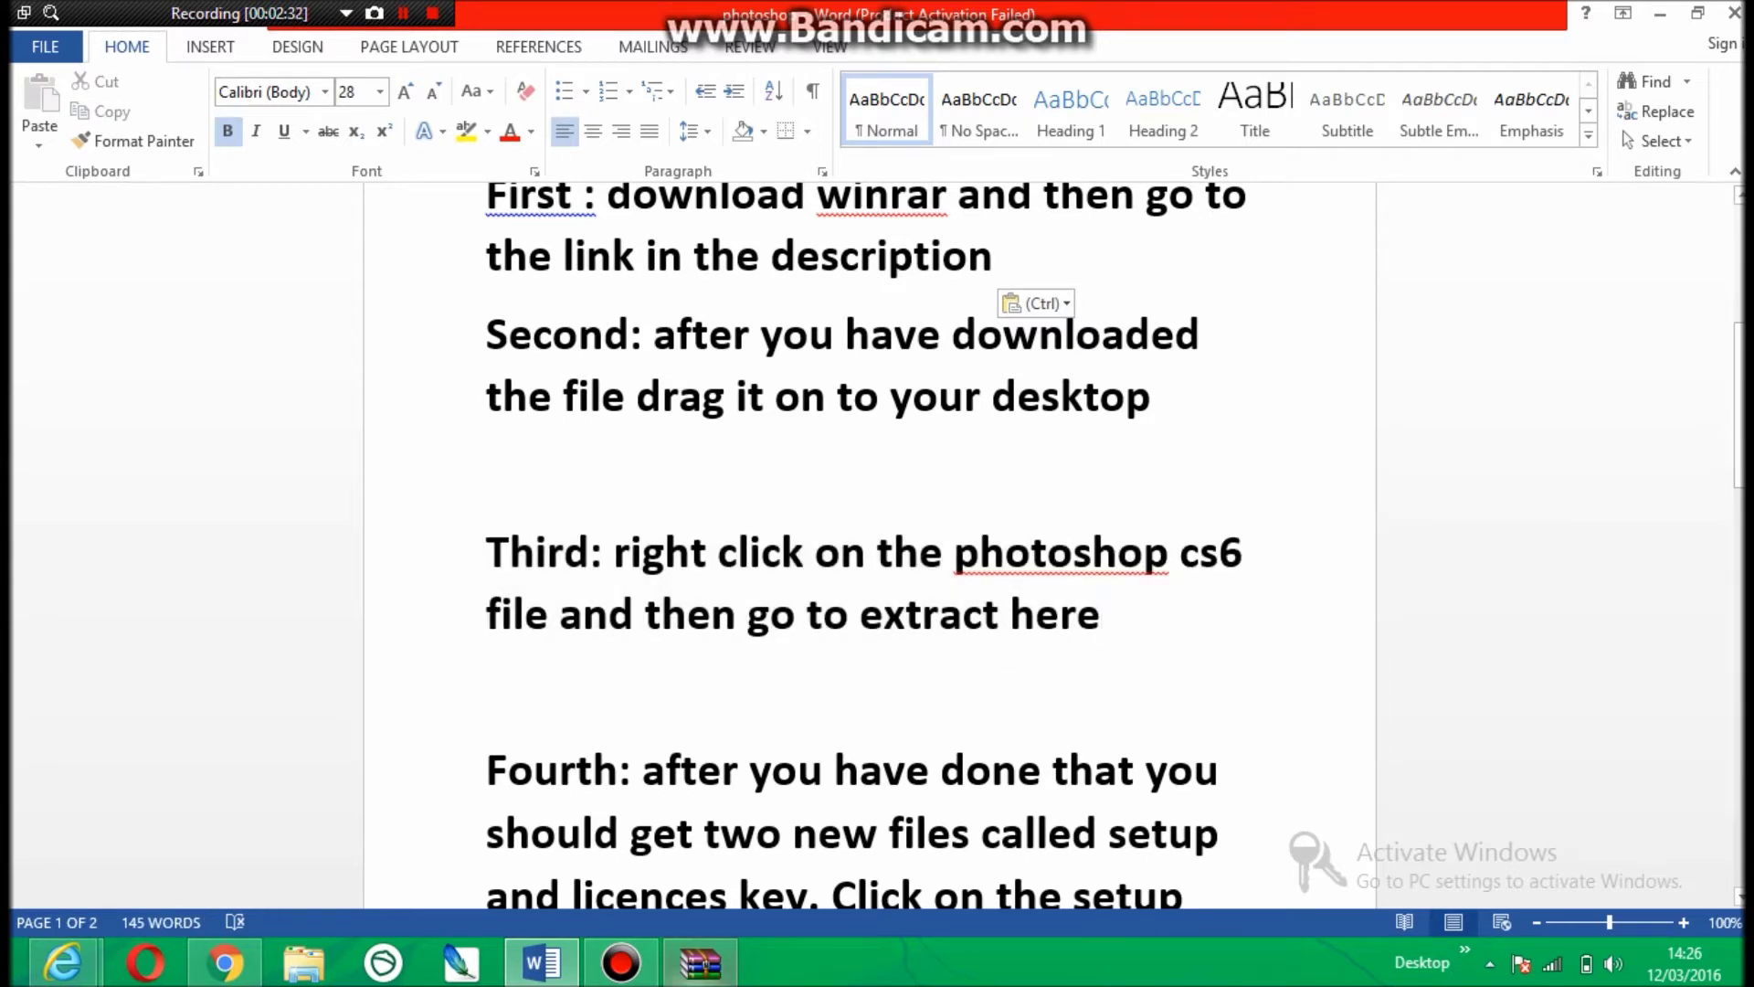
click(1660, 13)
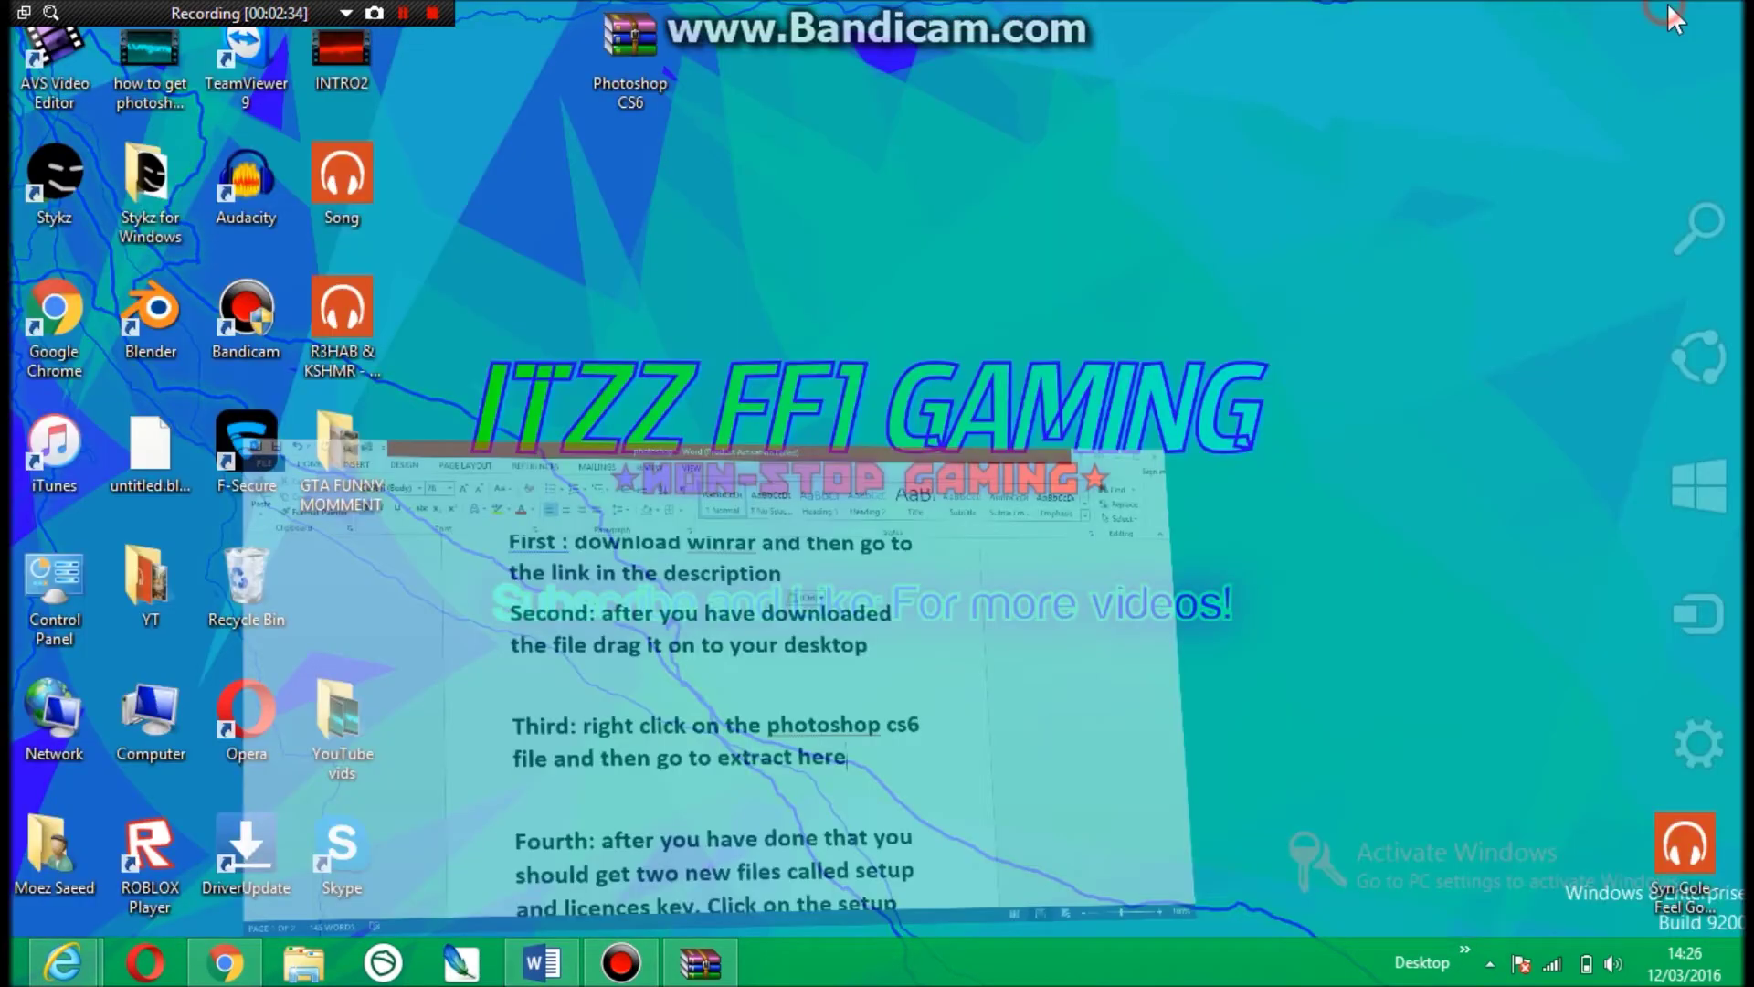
- Extract the Photoshop CS6 archive here and place setup and License Key near the desktop centre
right_click(638, 56)
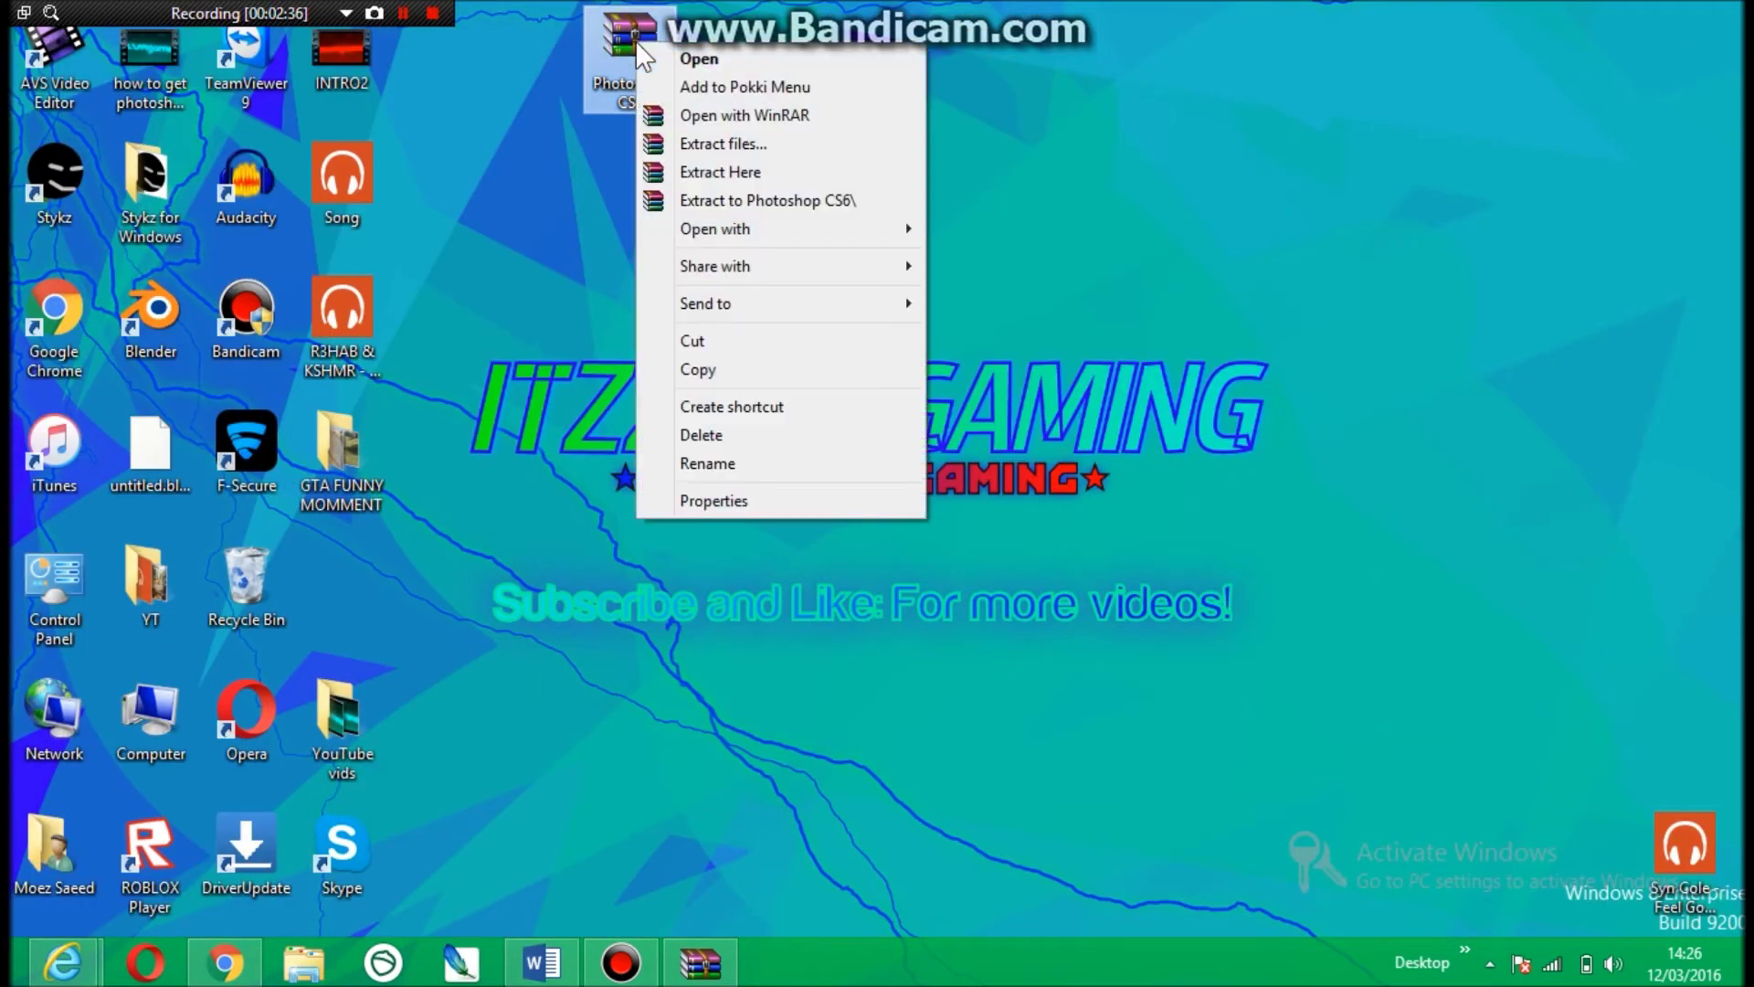
click(784, 178)
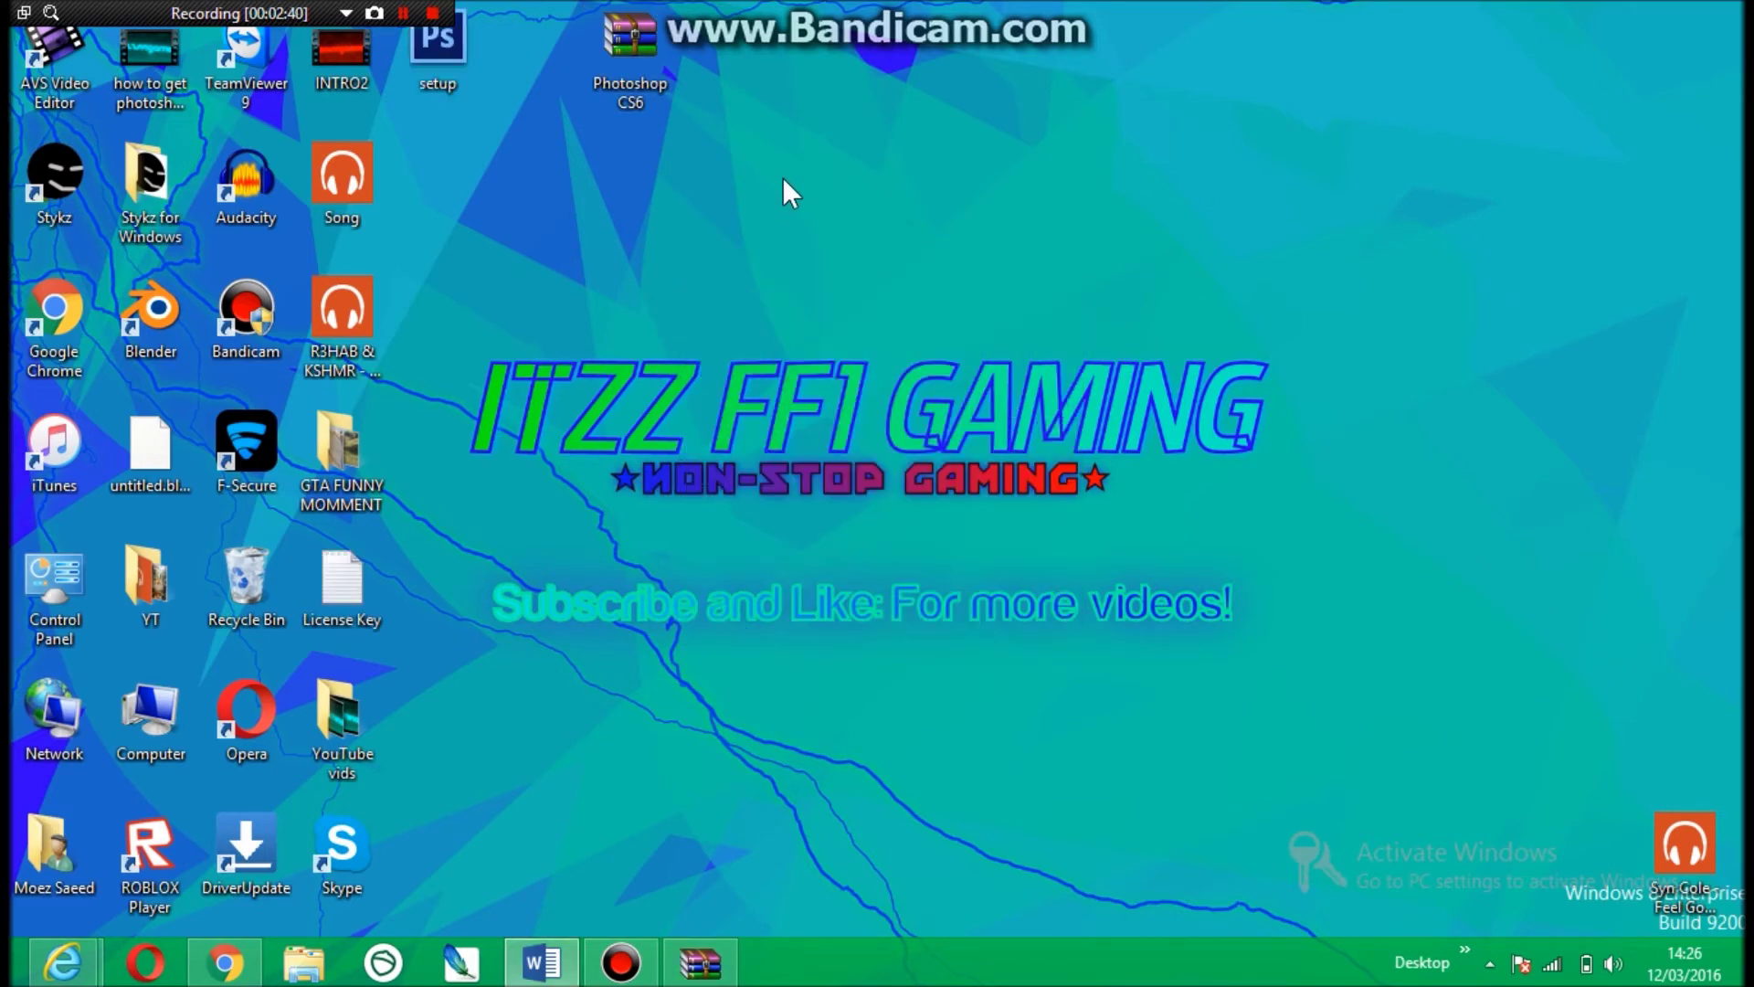
drag(453, 55, 741, 453)
drag(345, 589, 707, 578)
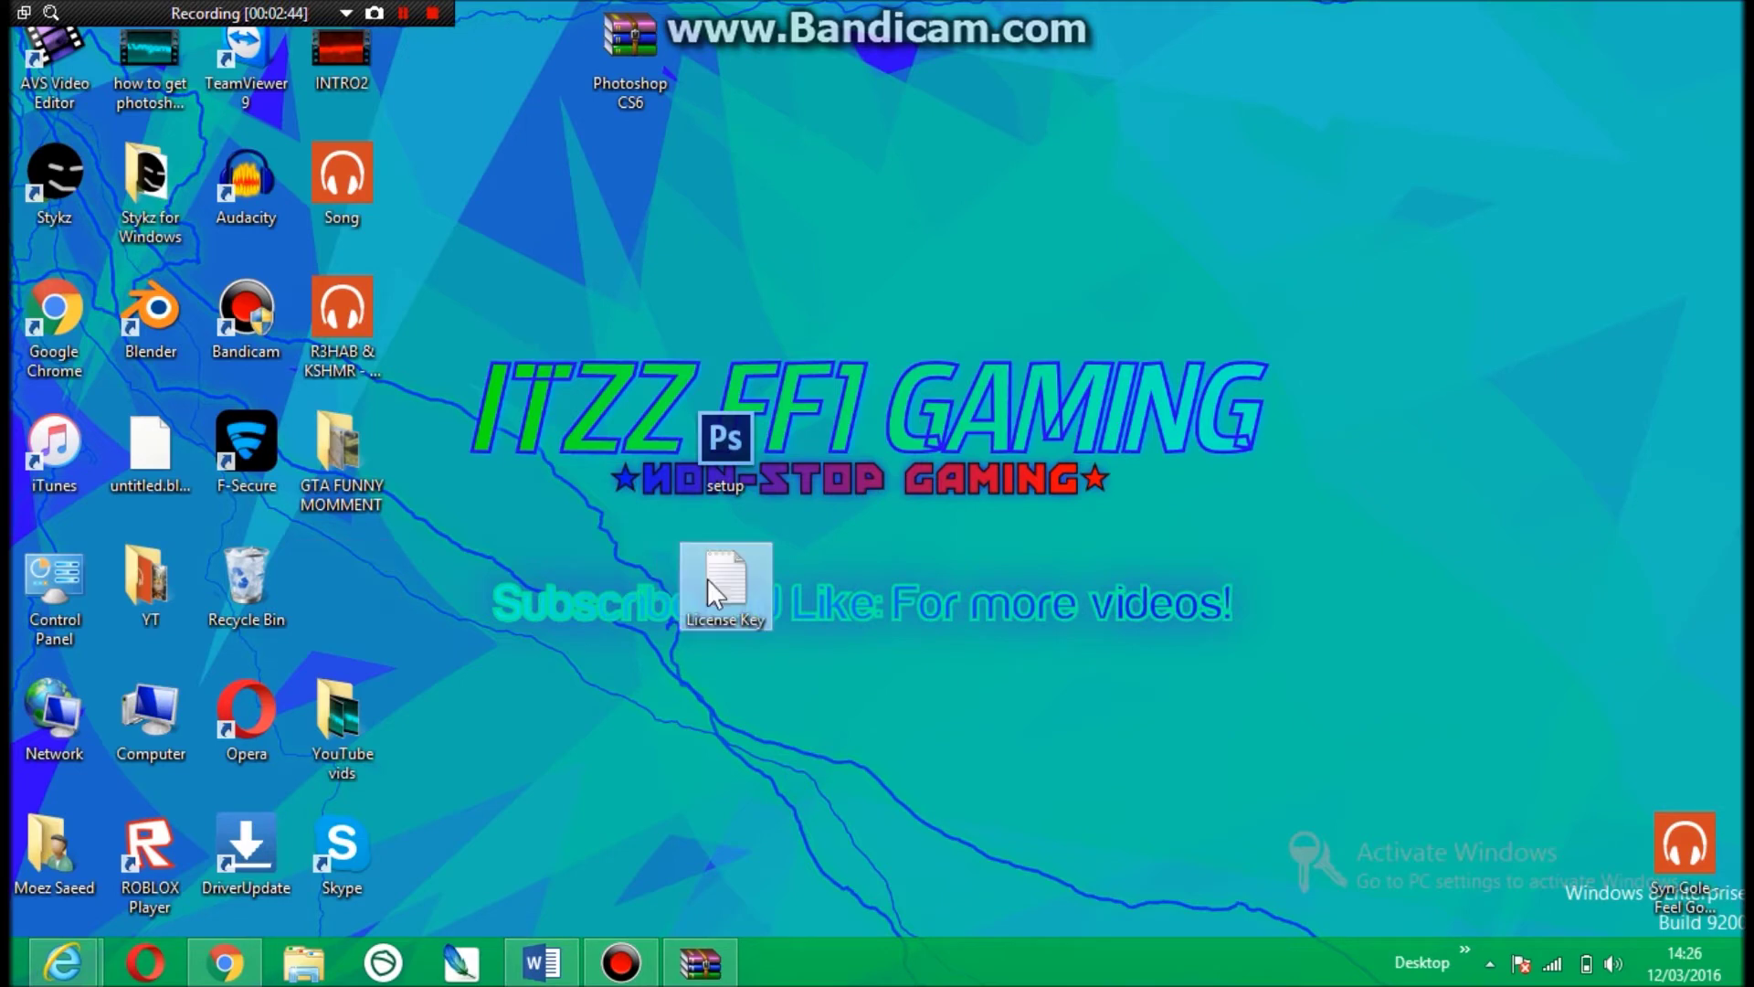
drag(552, 448, 857, 622)
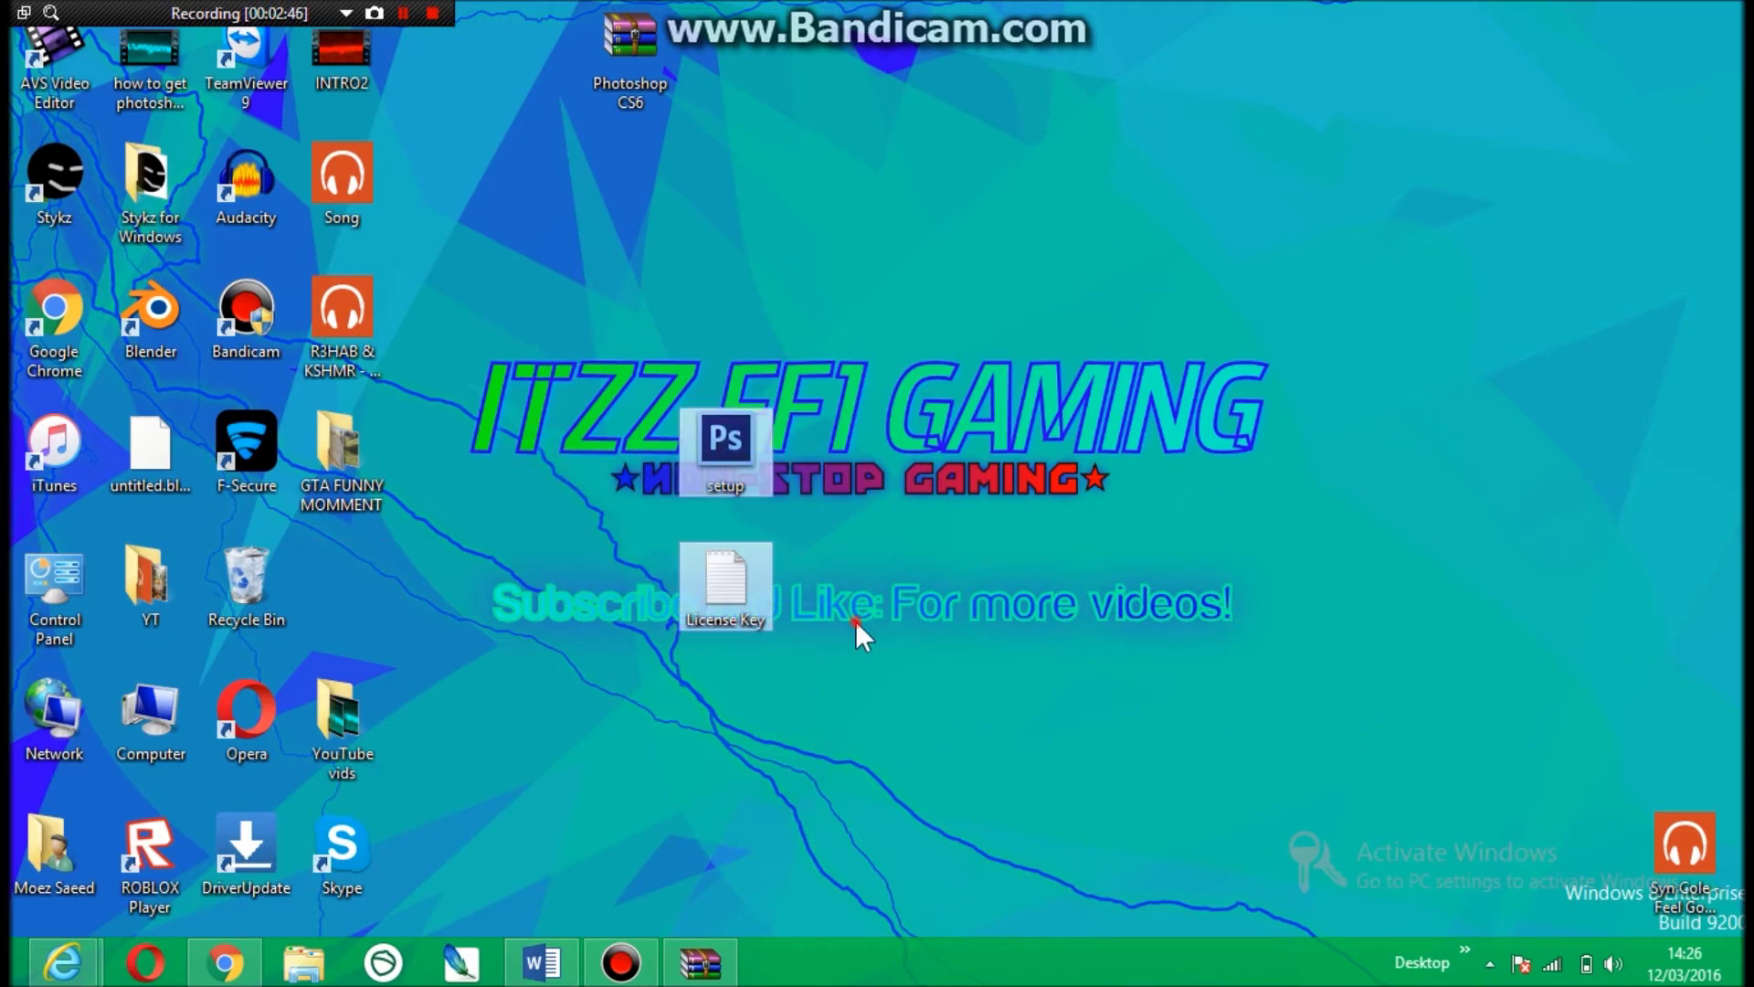
click(855, 621)
click(541, 962)
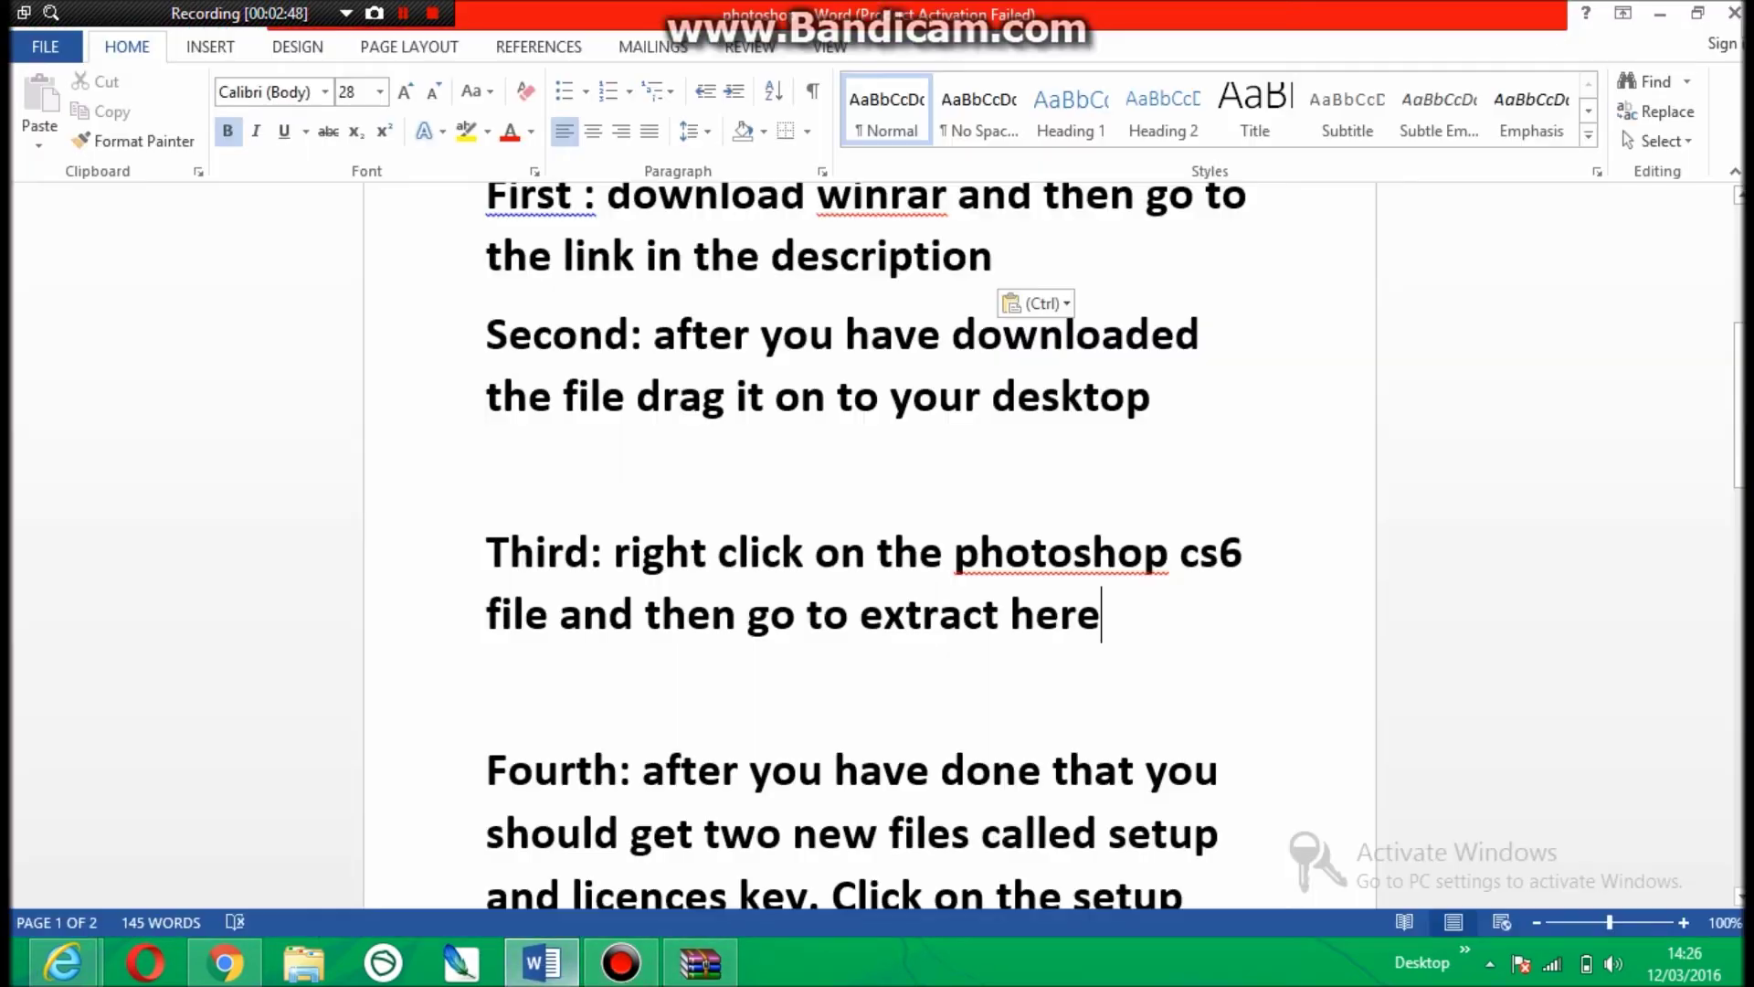
- Read the Fourth step about the setup and License Key files, then minimize Word
drag(1739, 404, 1738, 474)
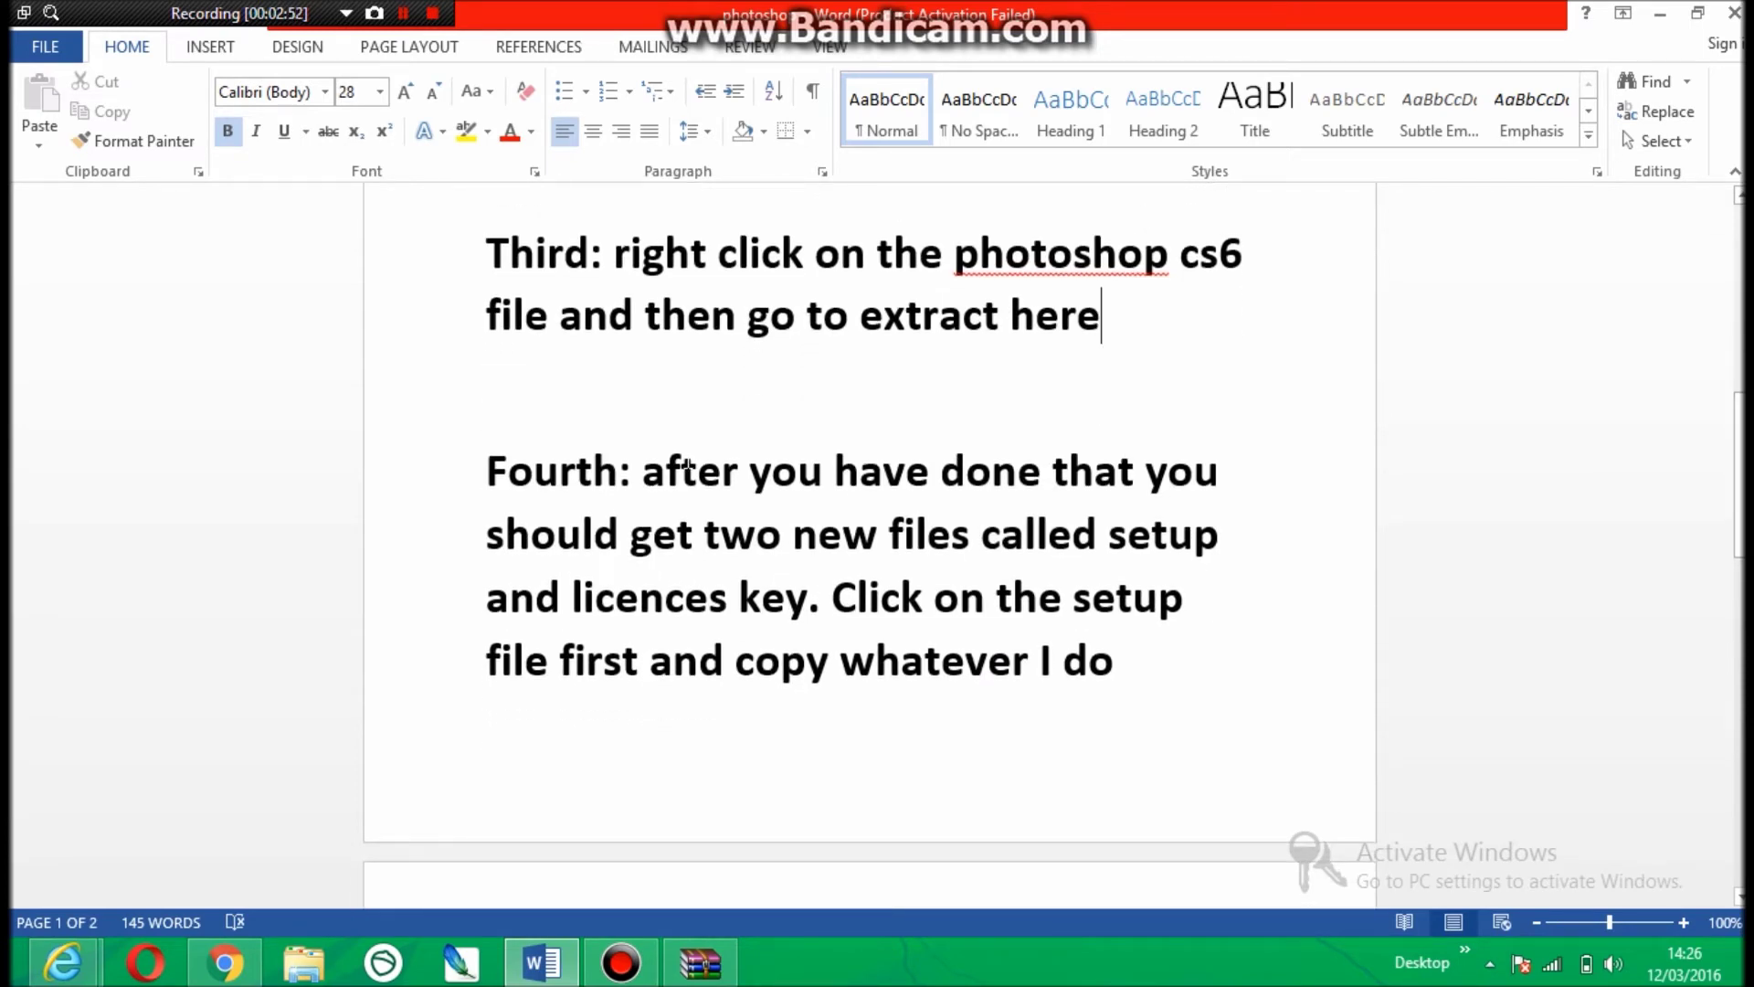
drag(489, 470, 902, 636)
drag(1030, 670, 1093, 671)
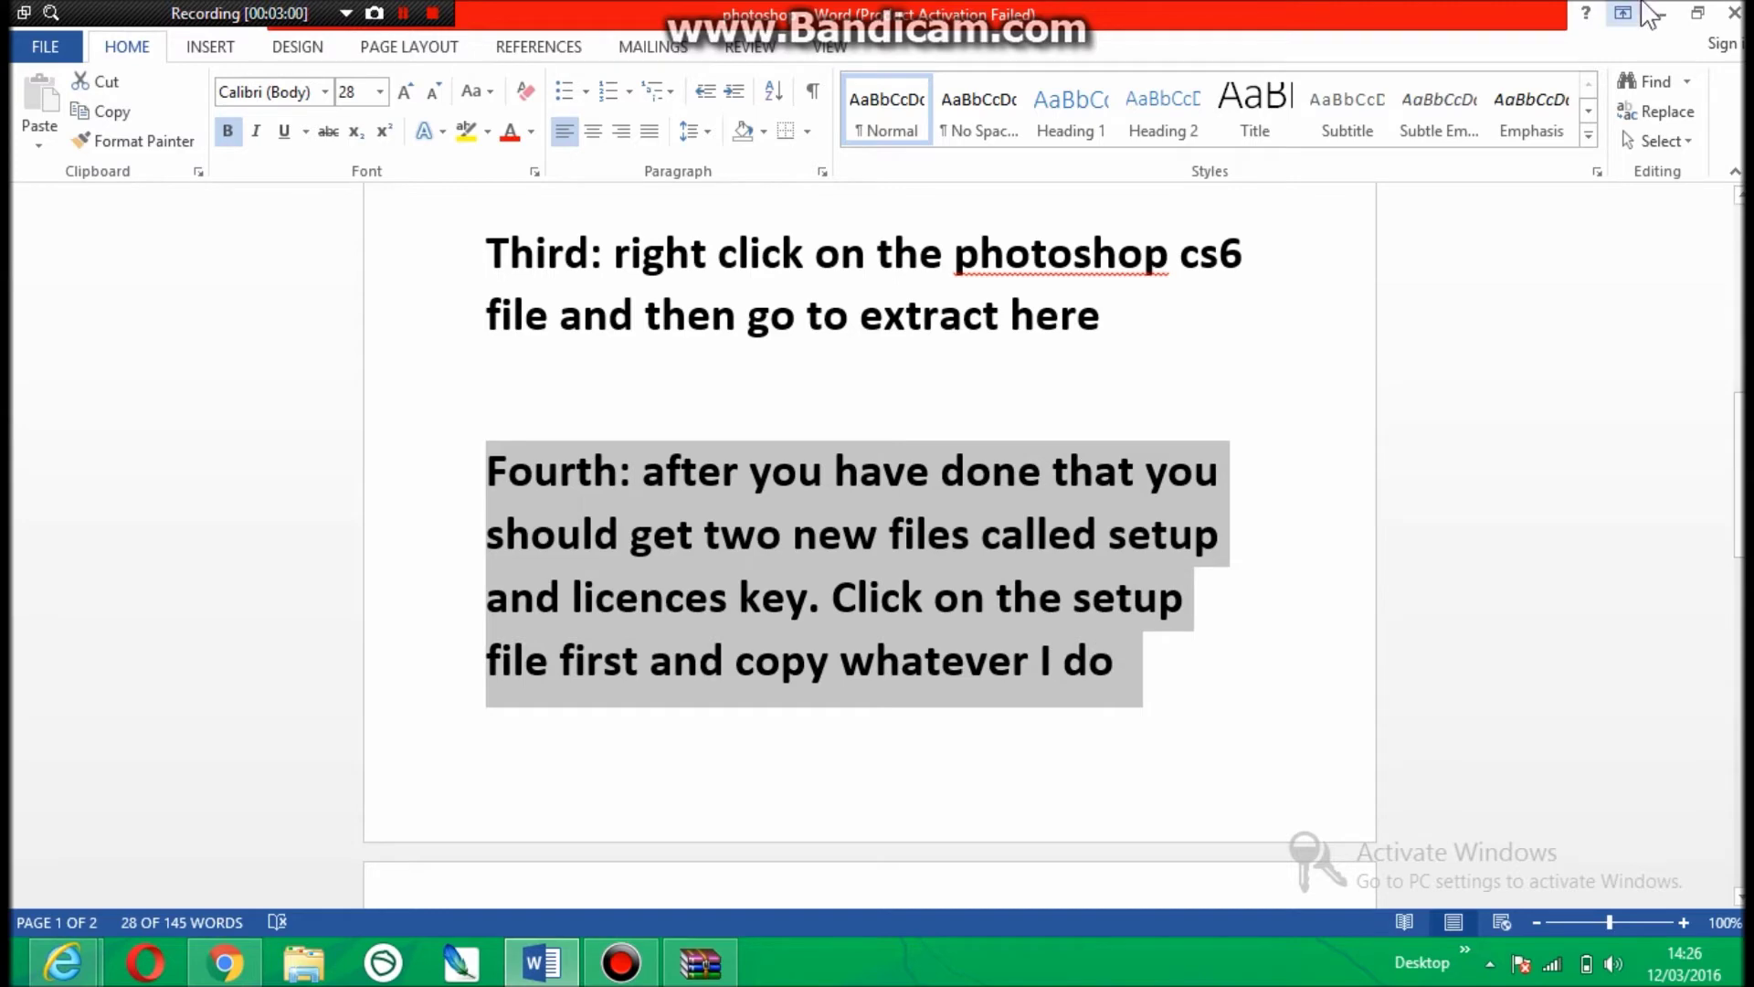
click(1658, 14)
drag(615, 334, 824, 661)
click(773, 441)
- Launch setup in English and accept the Photoshop CS6 licence agreement
click(728, 441)
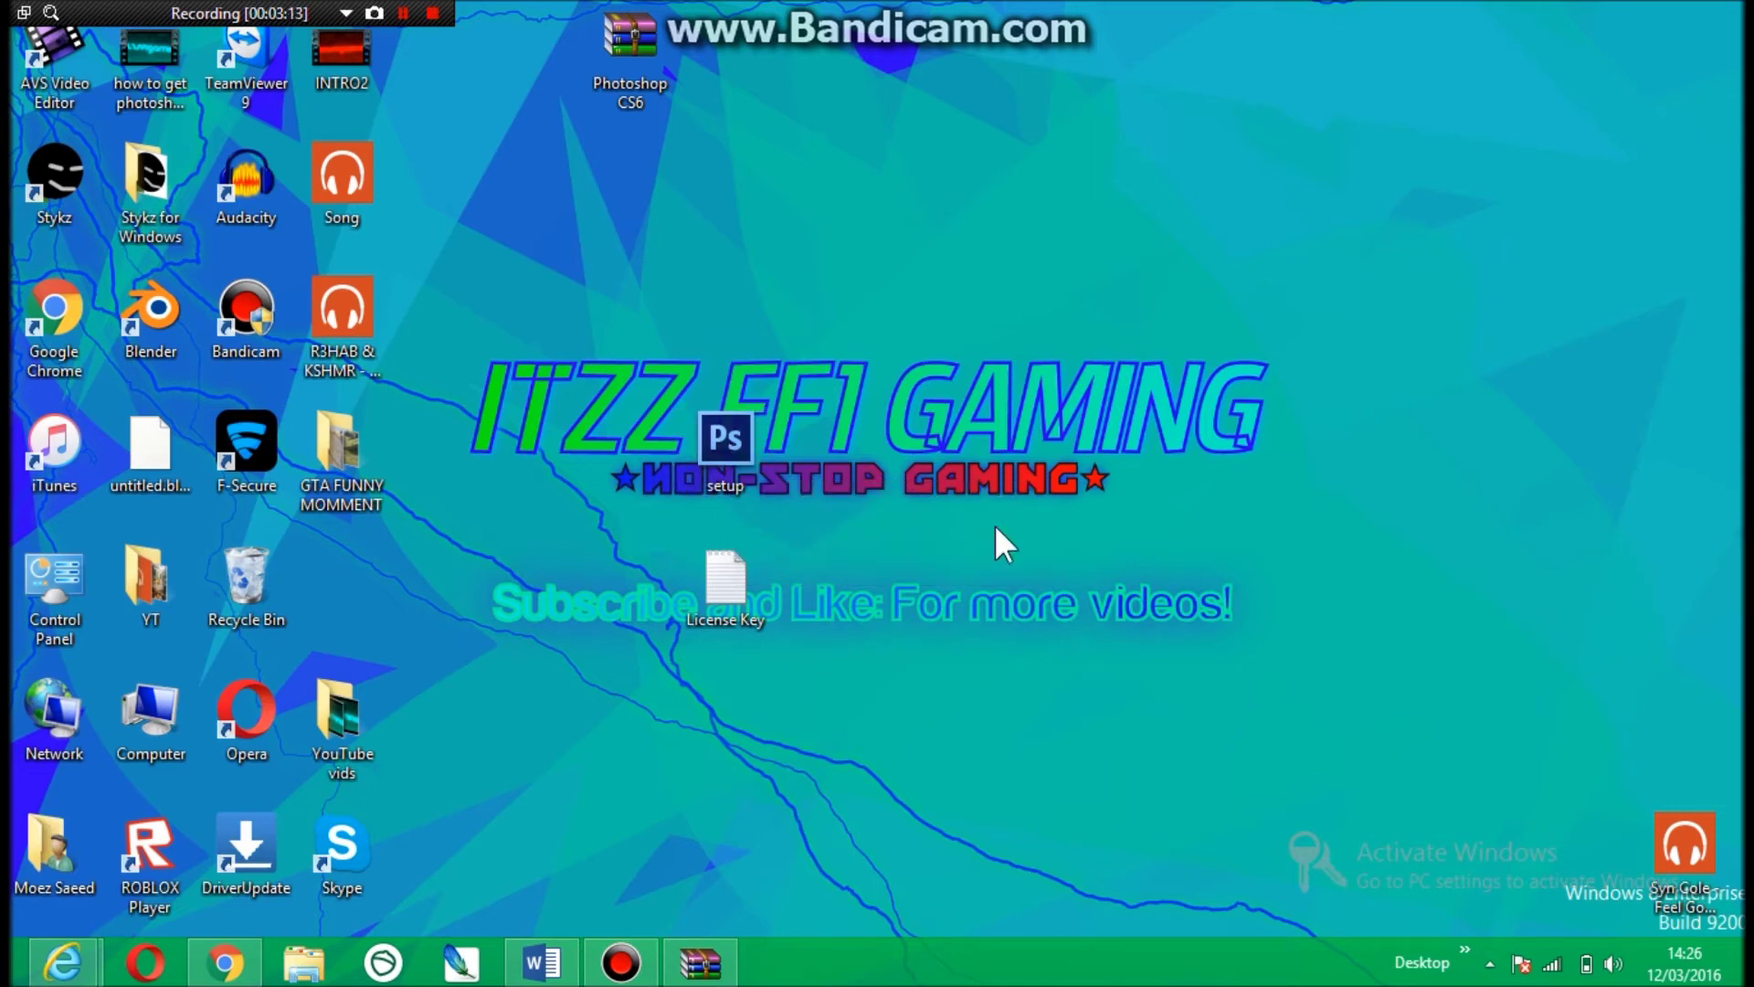
click(916, 536)
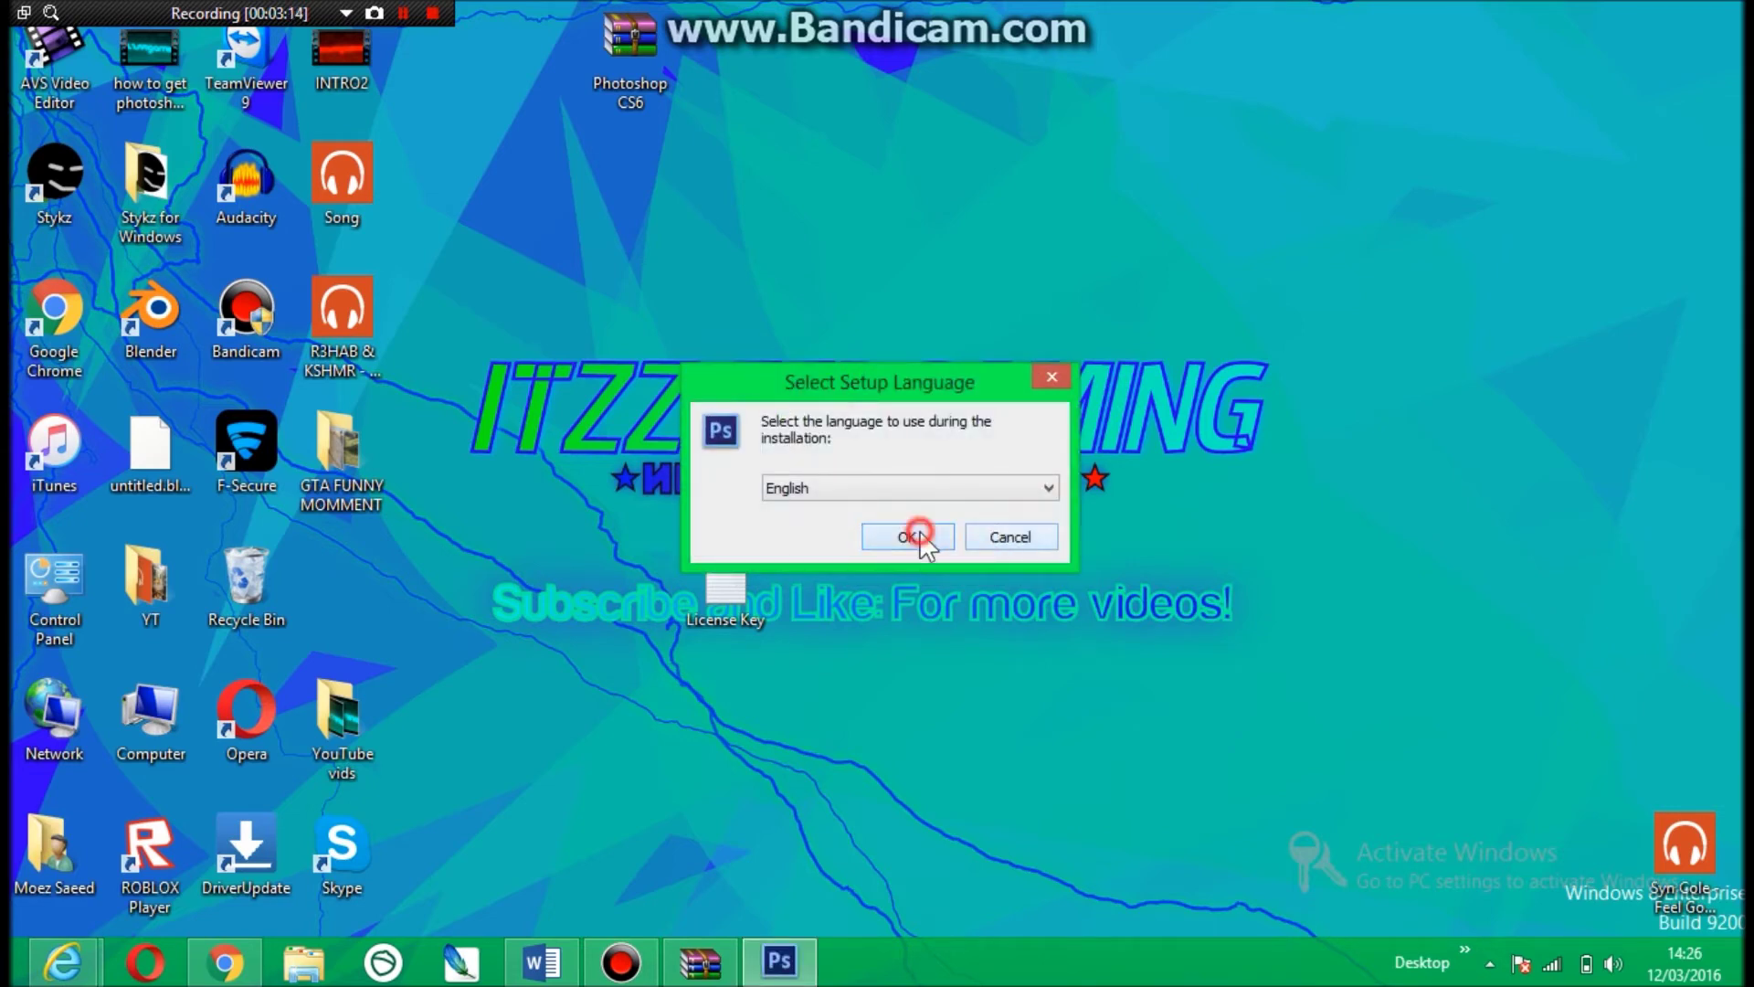
click(1055, 683)
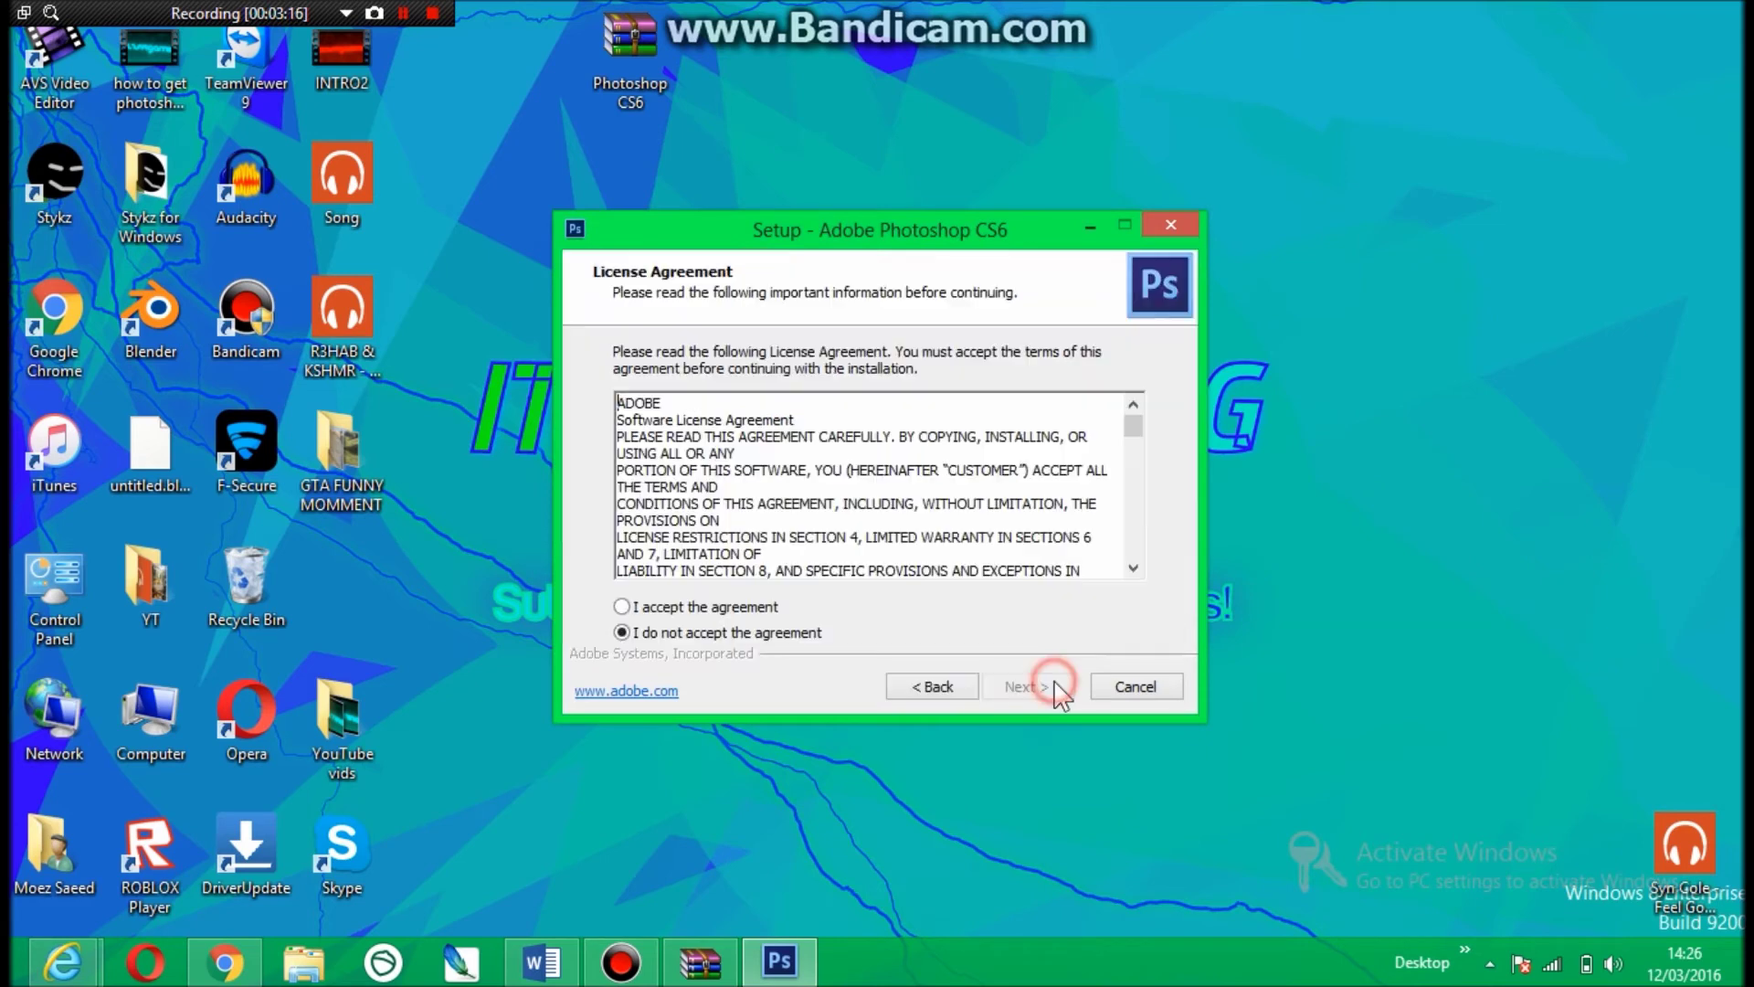
click(762, 608)
- Keep the default install folder, Start menu folder and desktop shortcut, reaching the license key field
click(1028, 687)
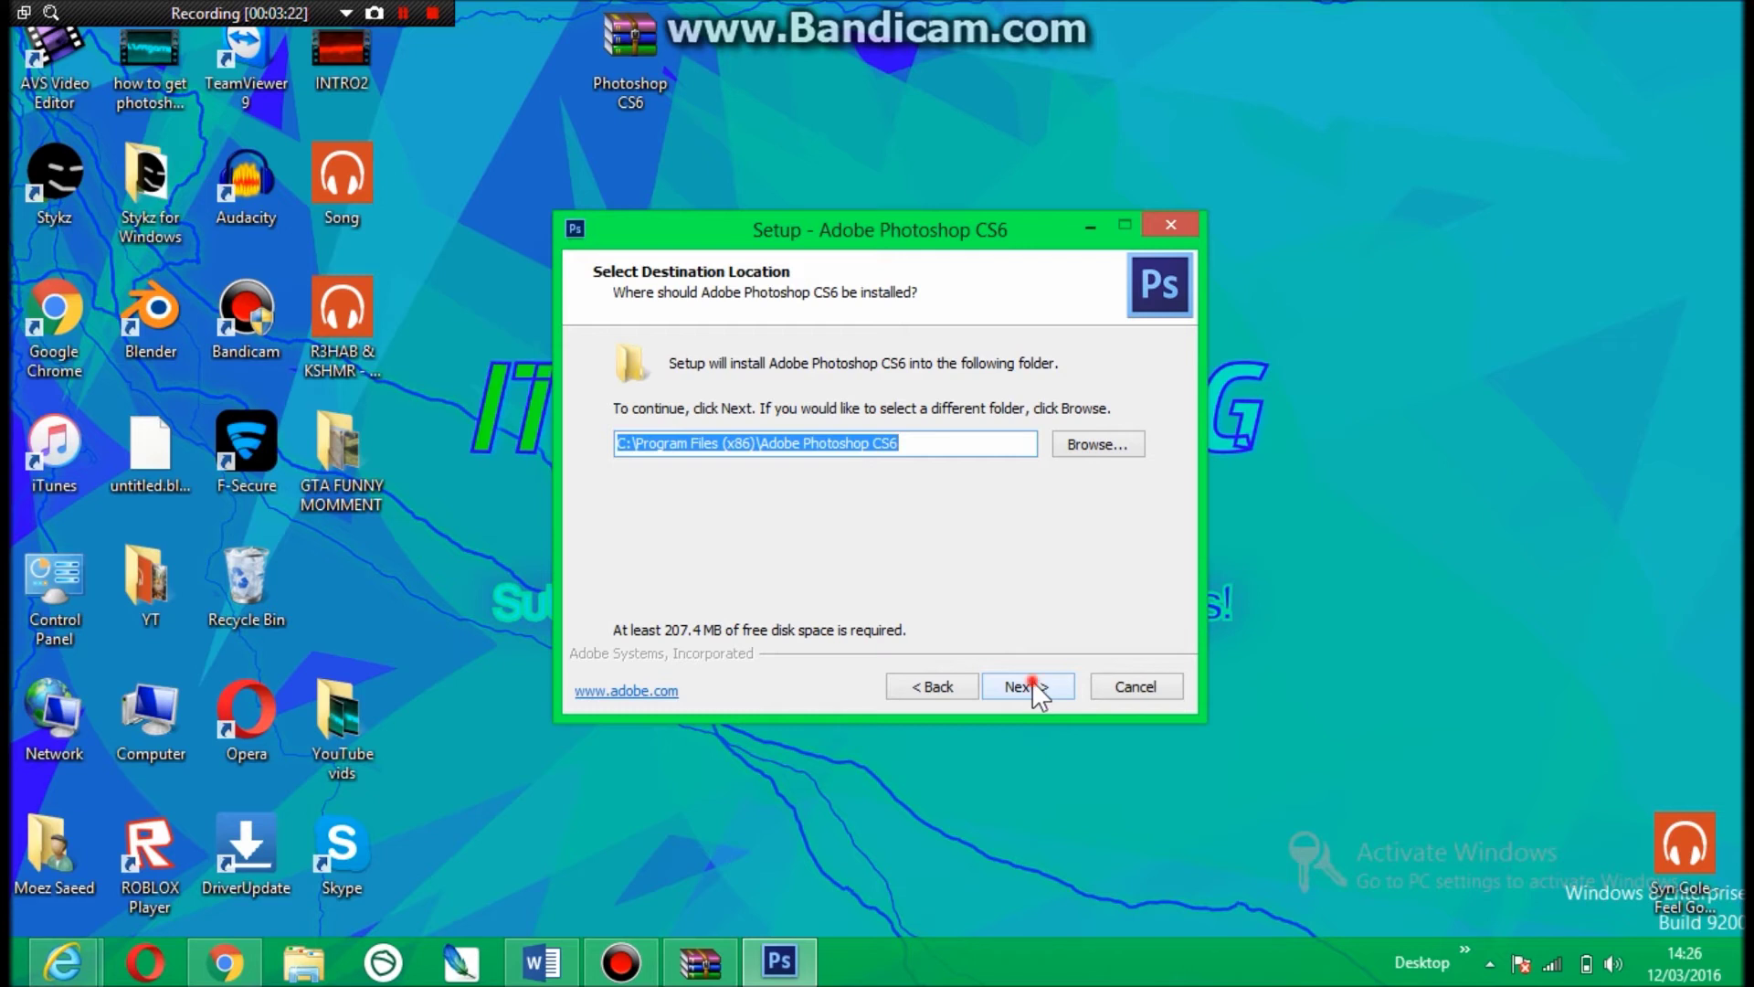
click(1033, 683)
click(1033, 684)
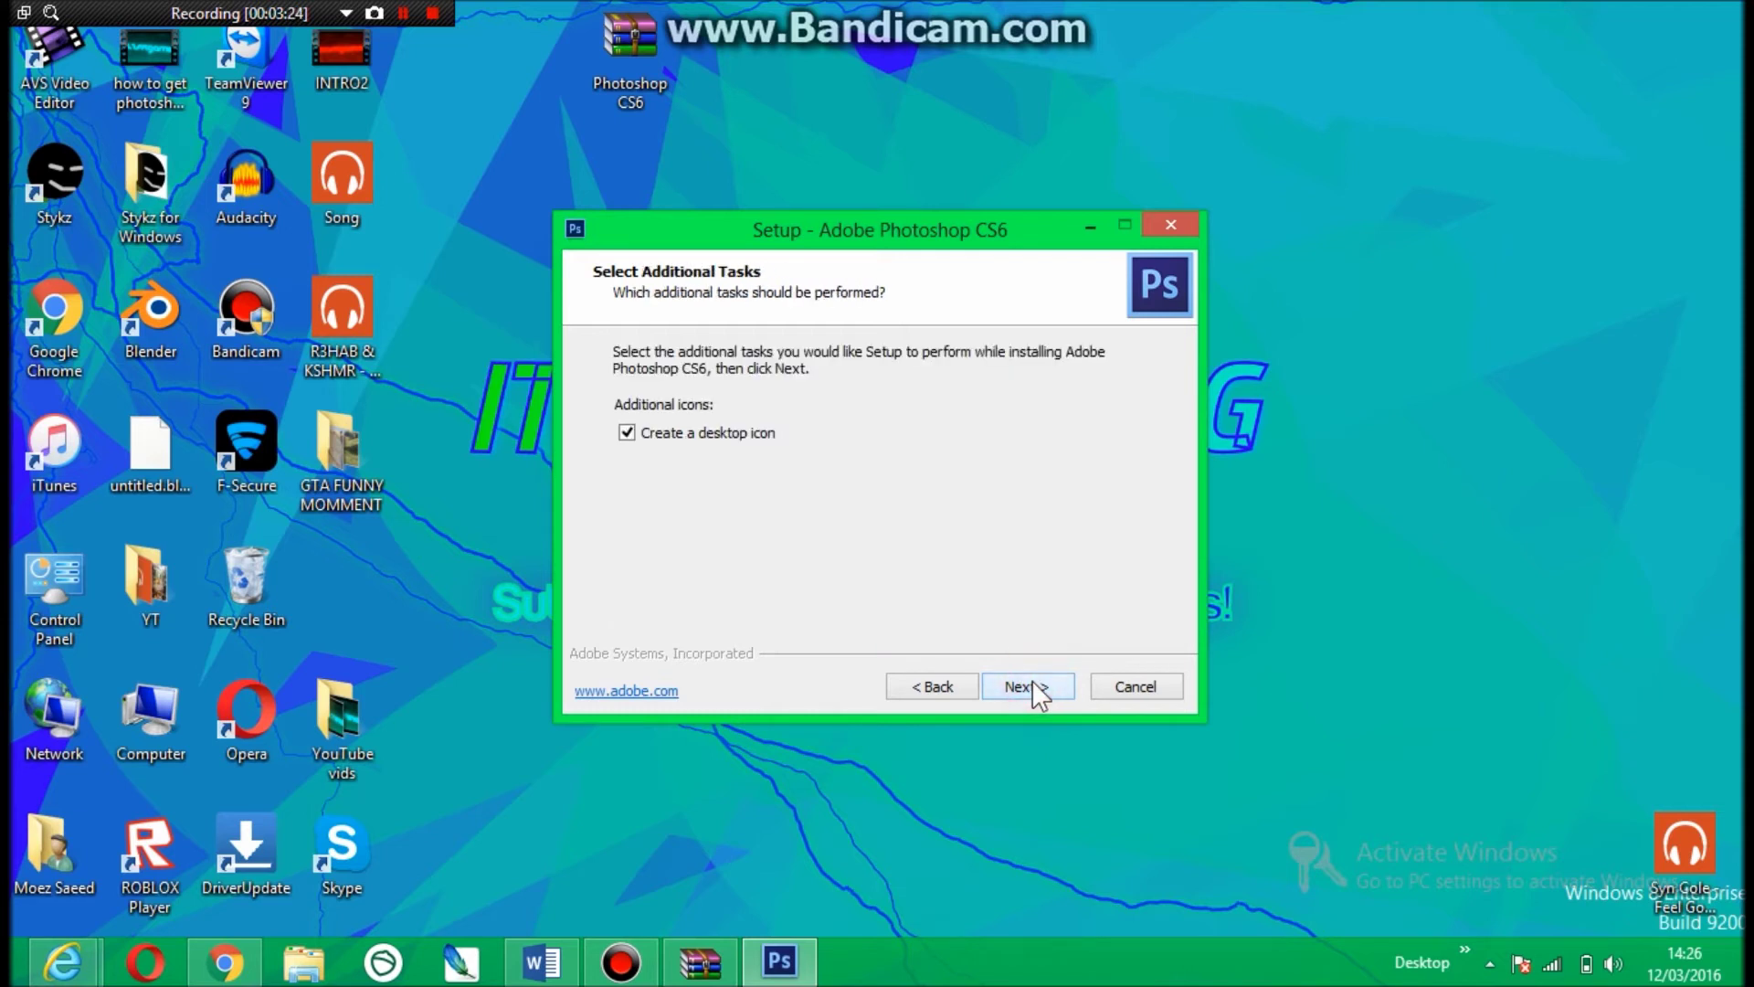
click(1033, 682)
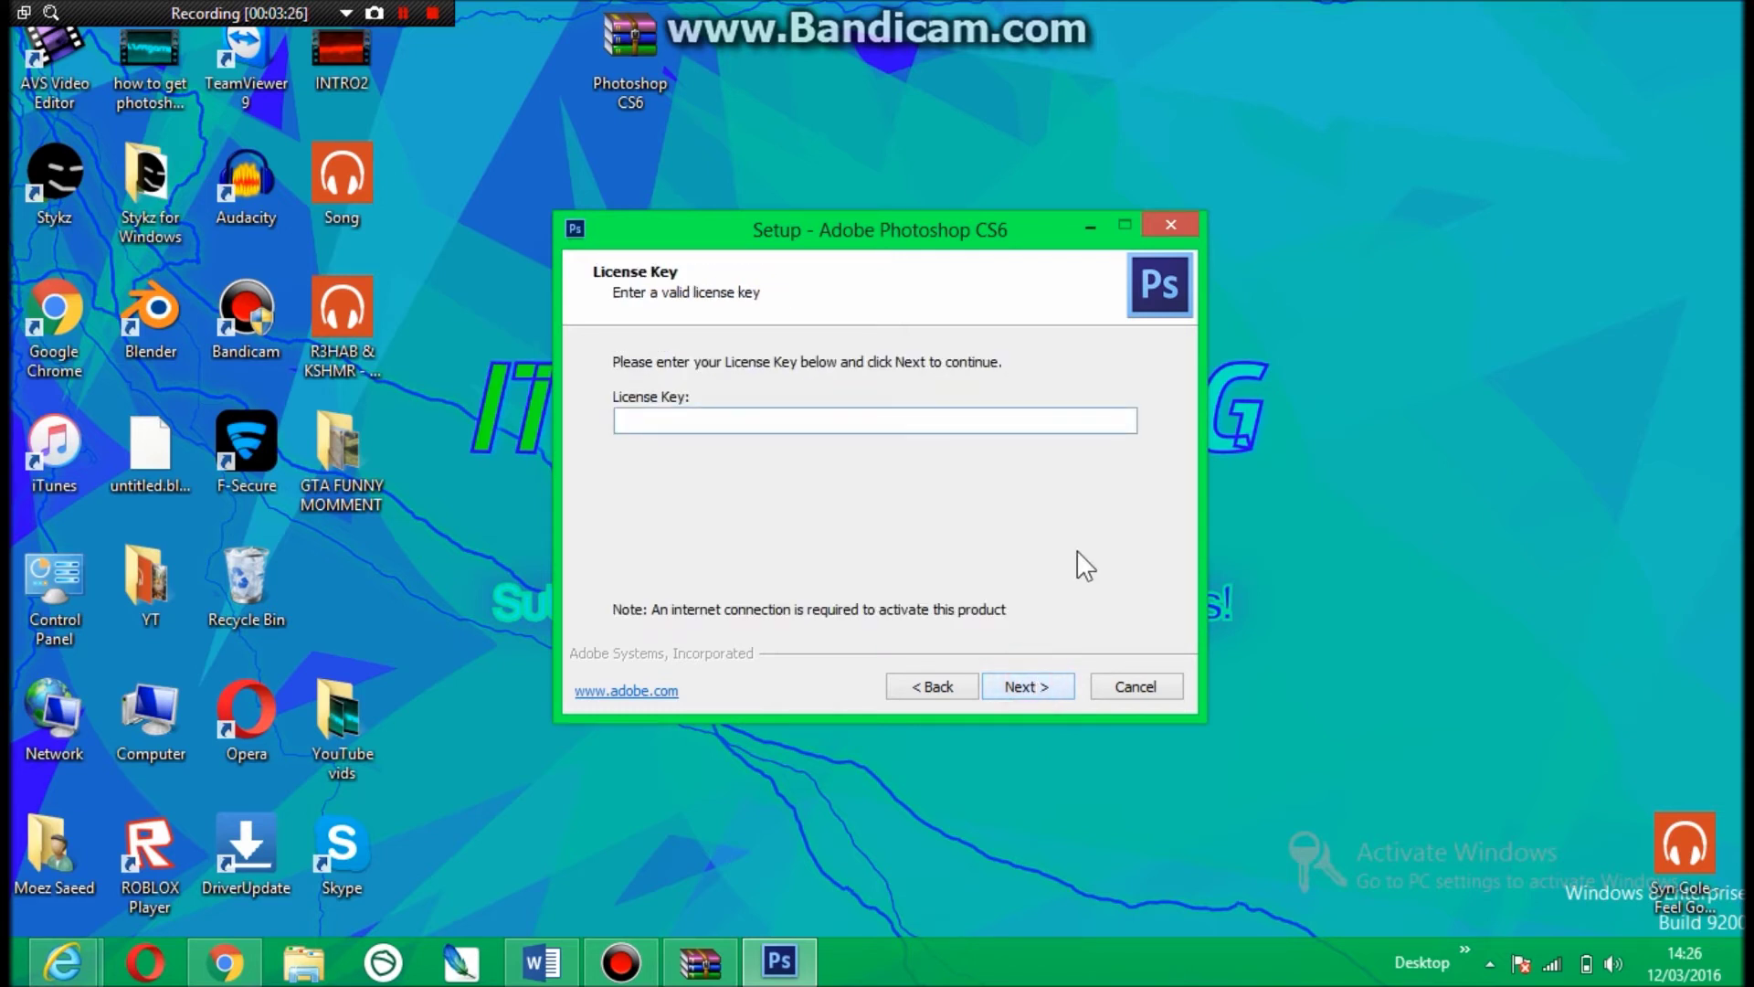
click(630, 420)
- Read the Word guide's Fifth step on copying and pasting the licence key, then minimize it
click(542, 961)
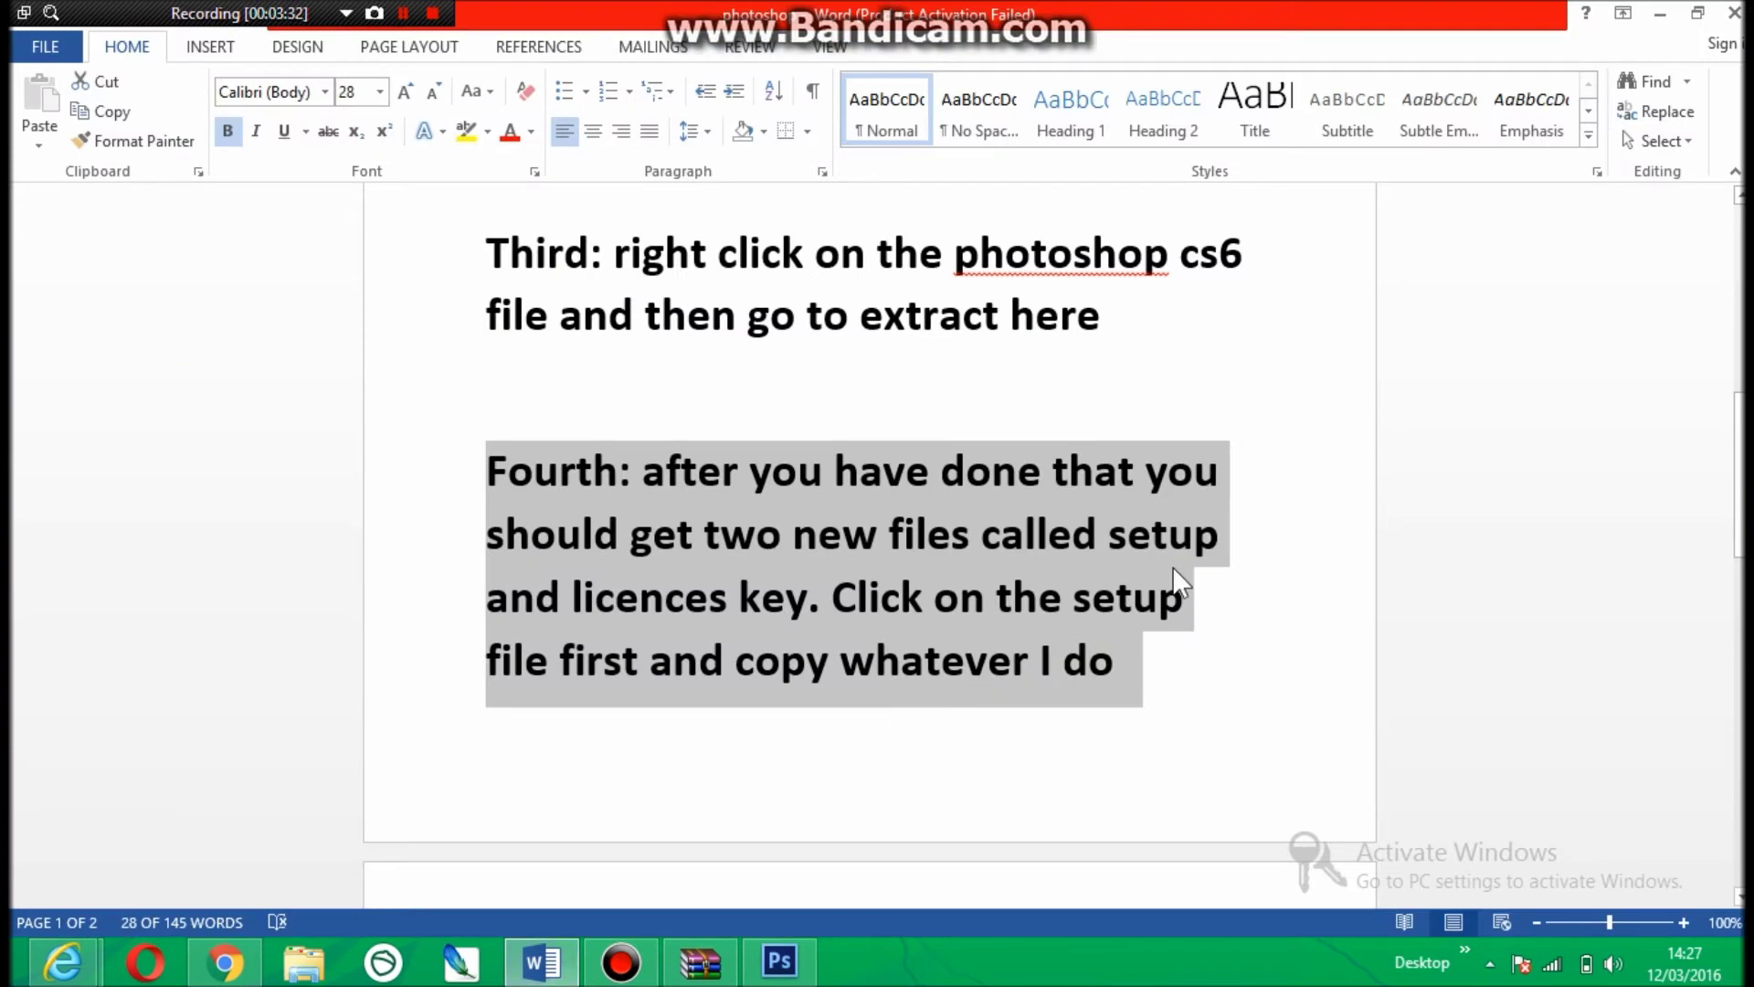
drag(1738, 475, 1739, 600)
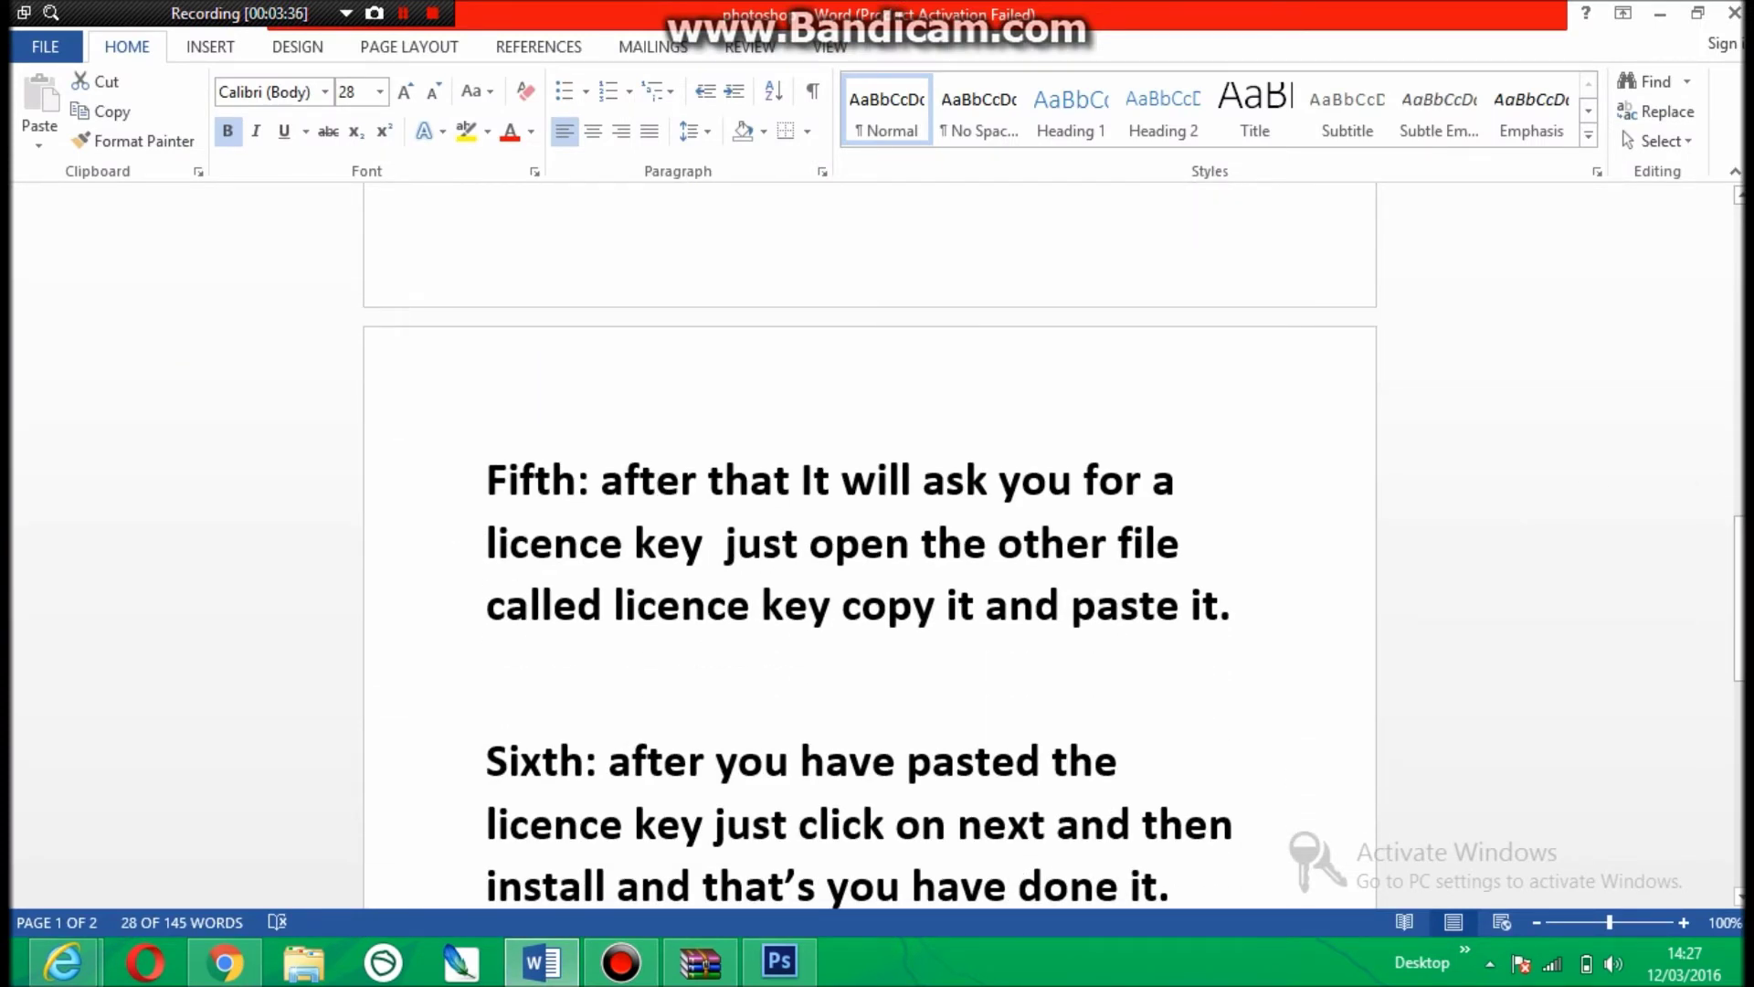
drag(490, 475, 1240, 640)
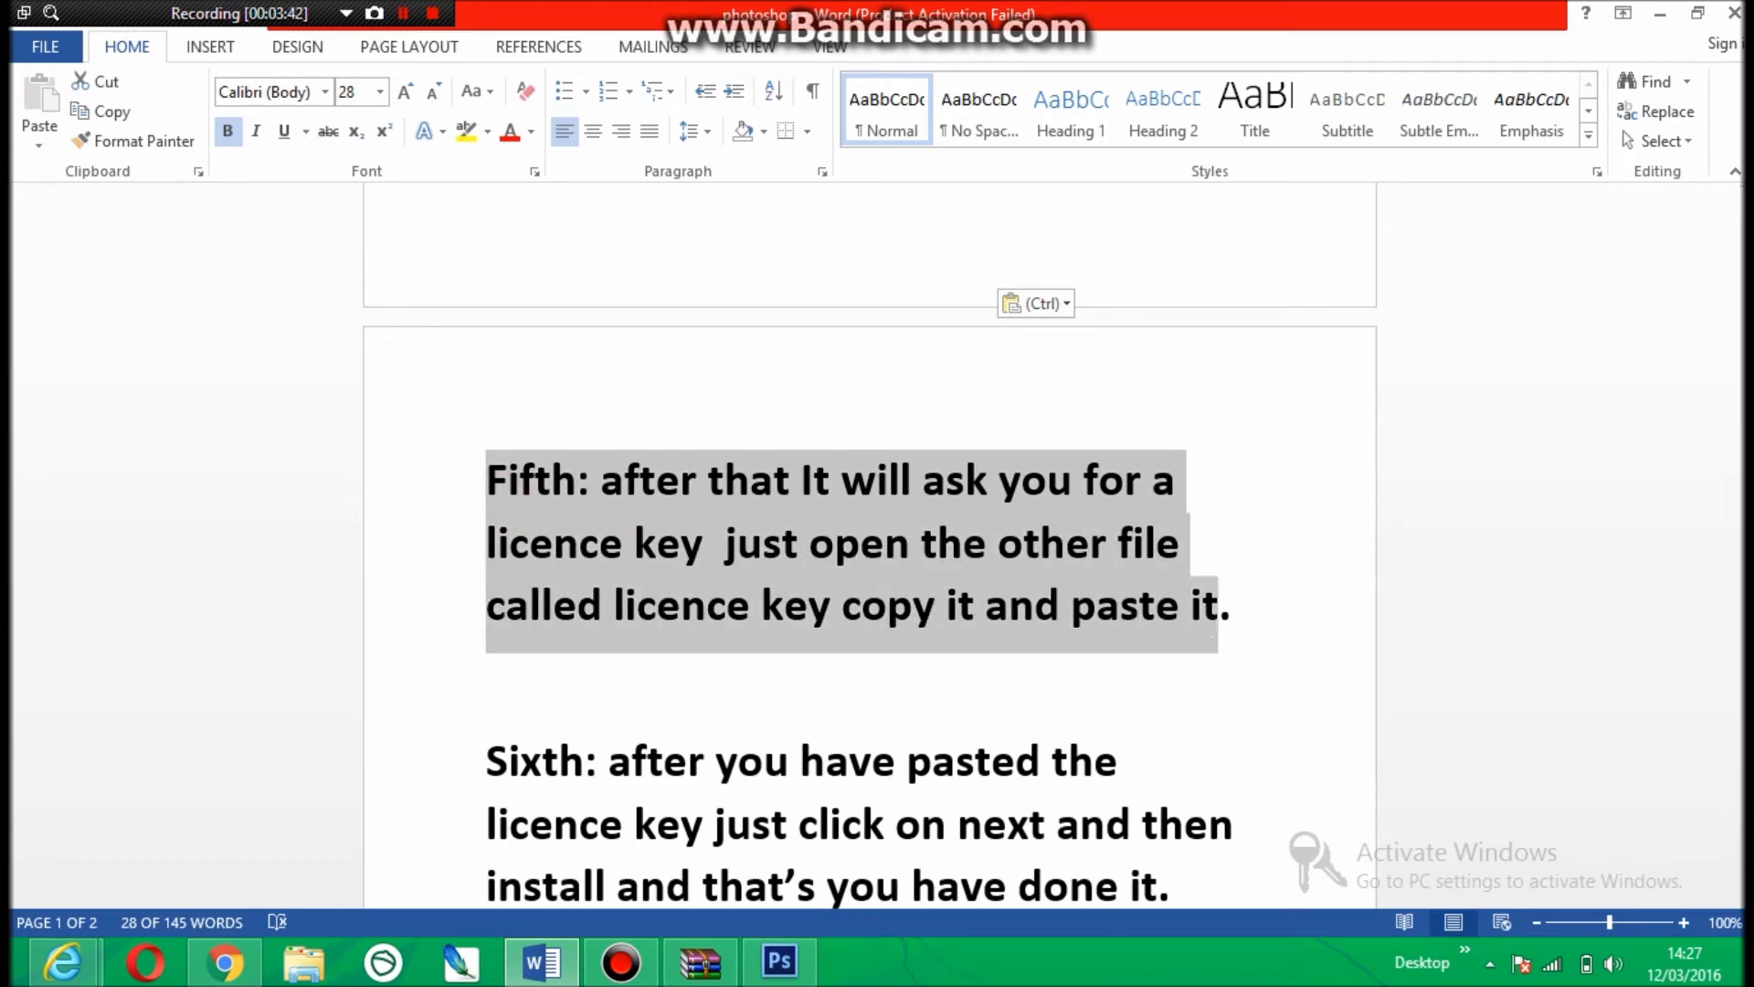
click(1240, 640)
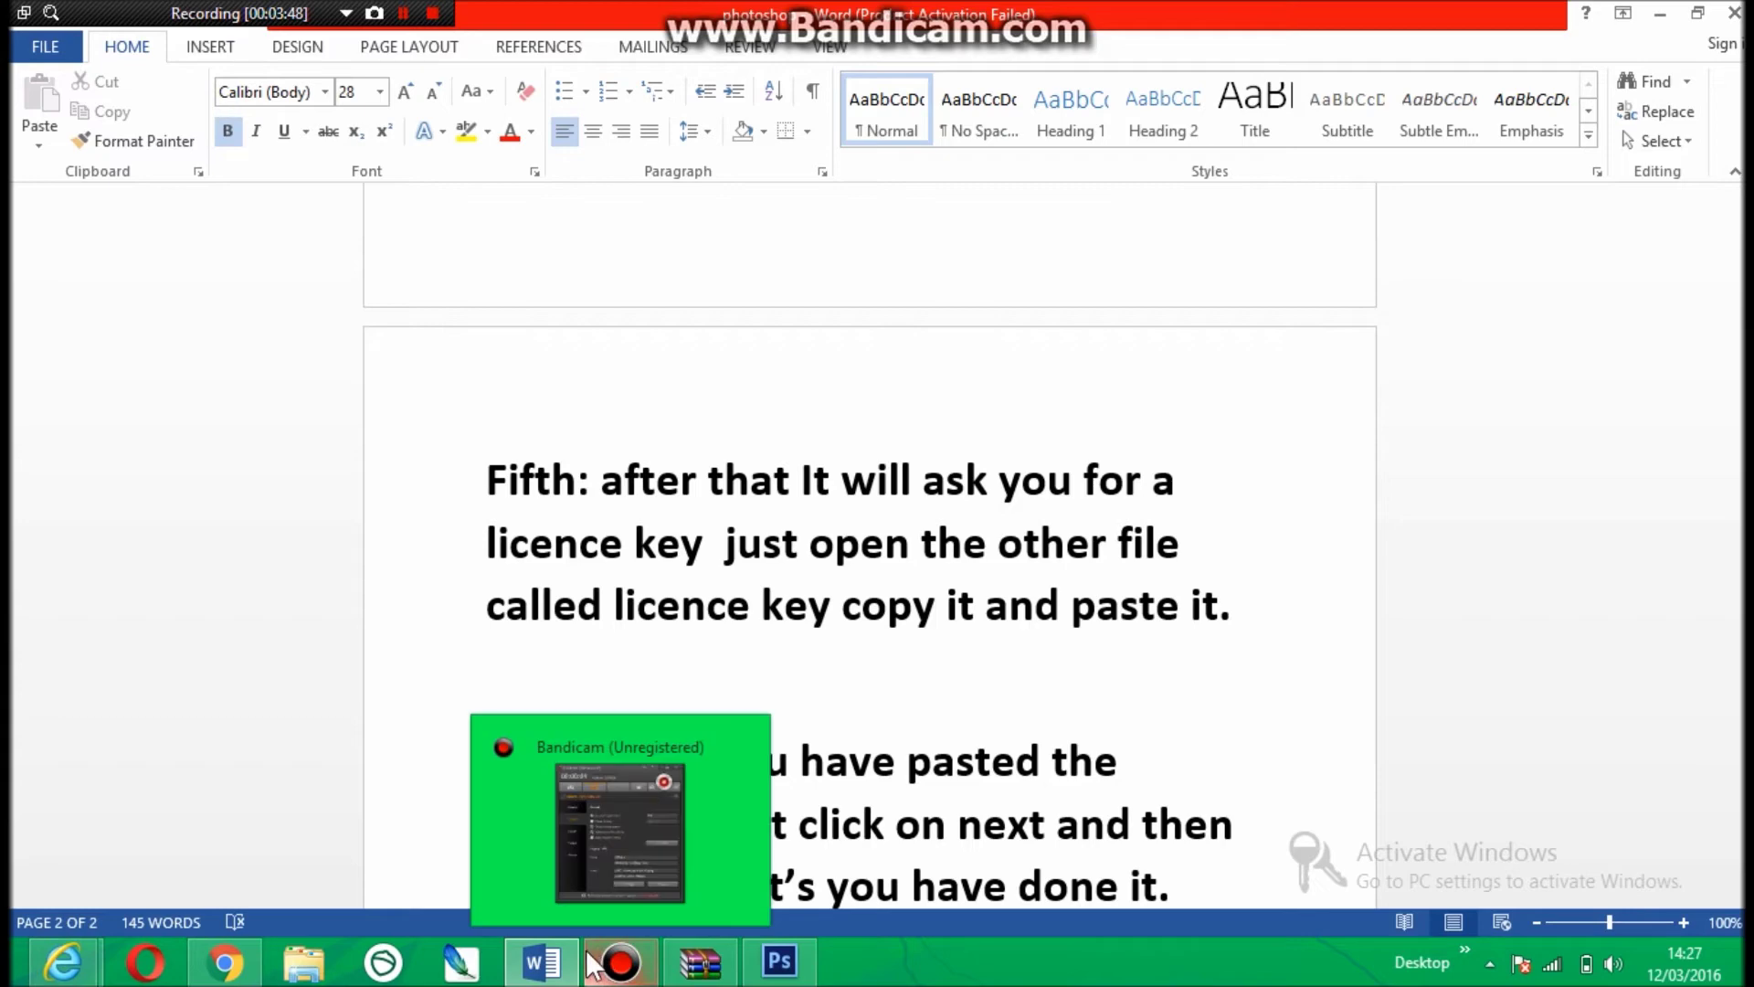
mouse_move(700, 962)
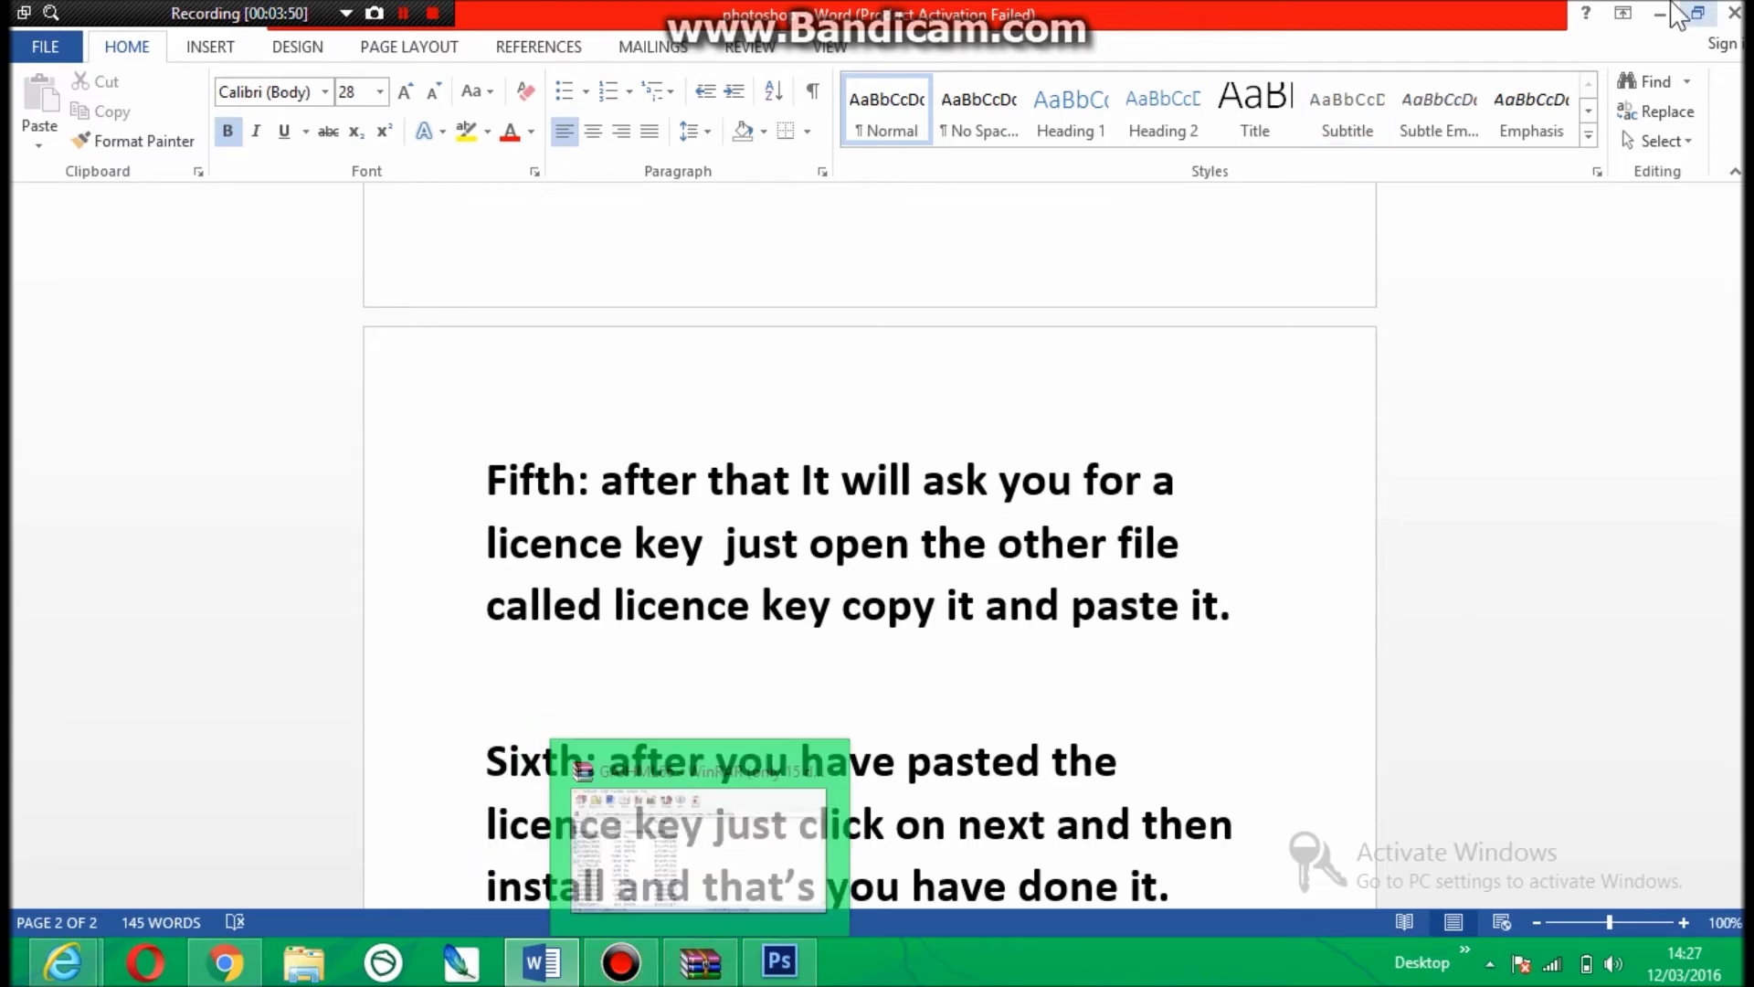
click(1660, 13)
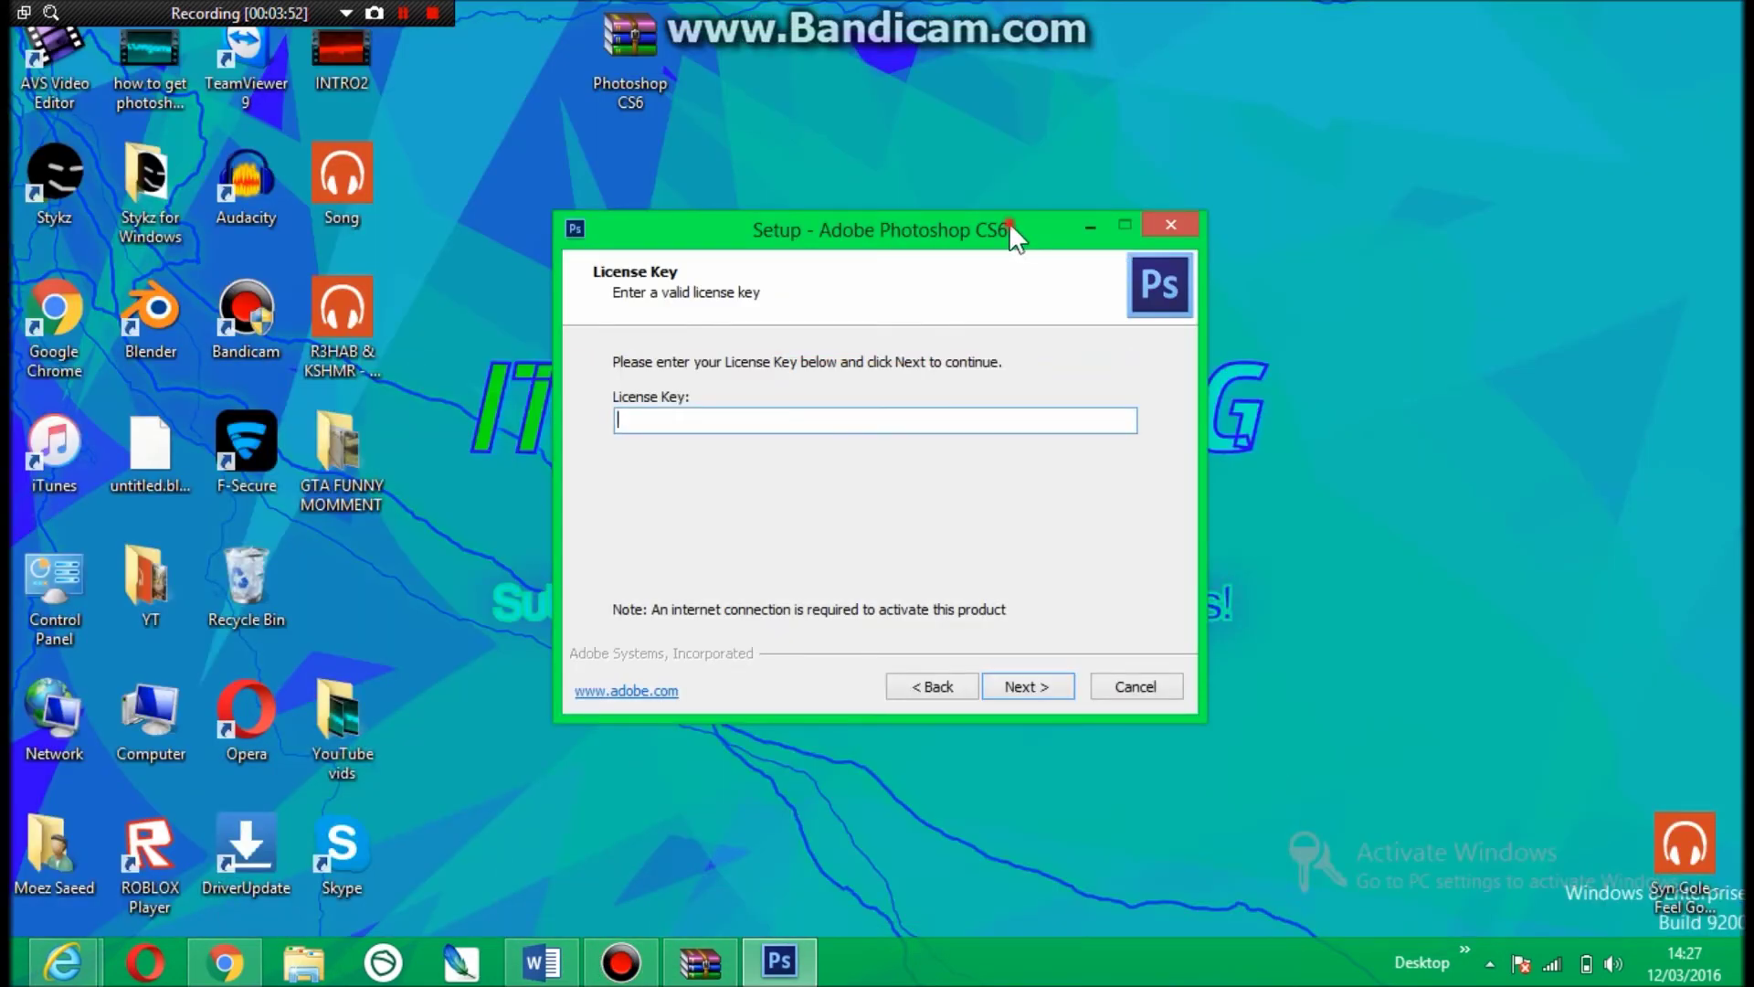
- Open the License Key file in Notepad and copy the licence key
drag(1009, 229, 1387, 42)
click(710, 619)
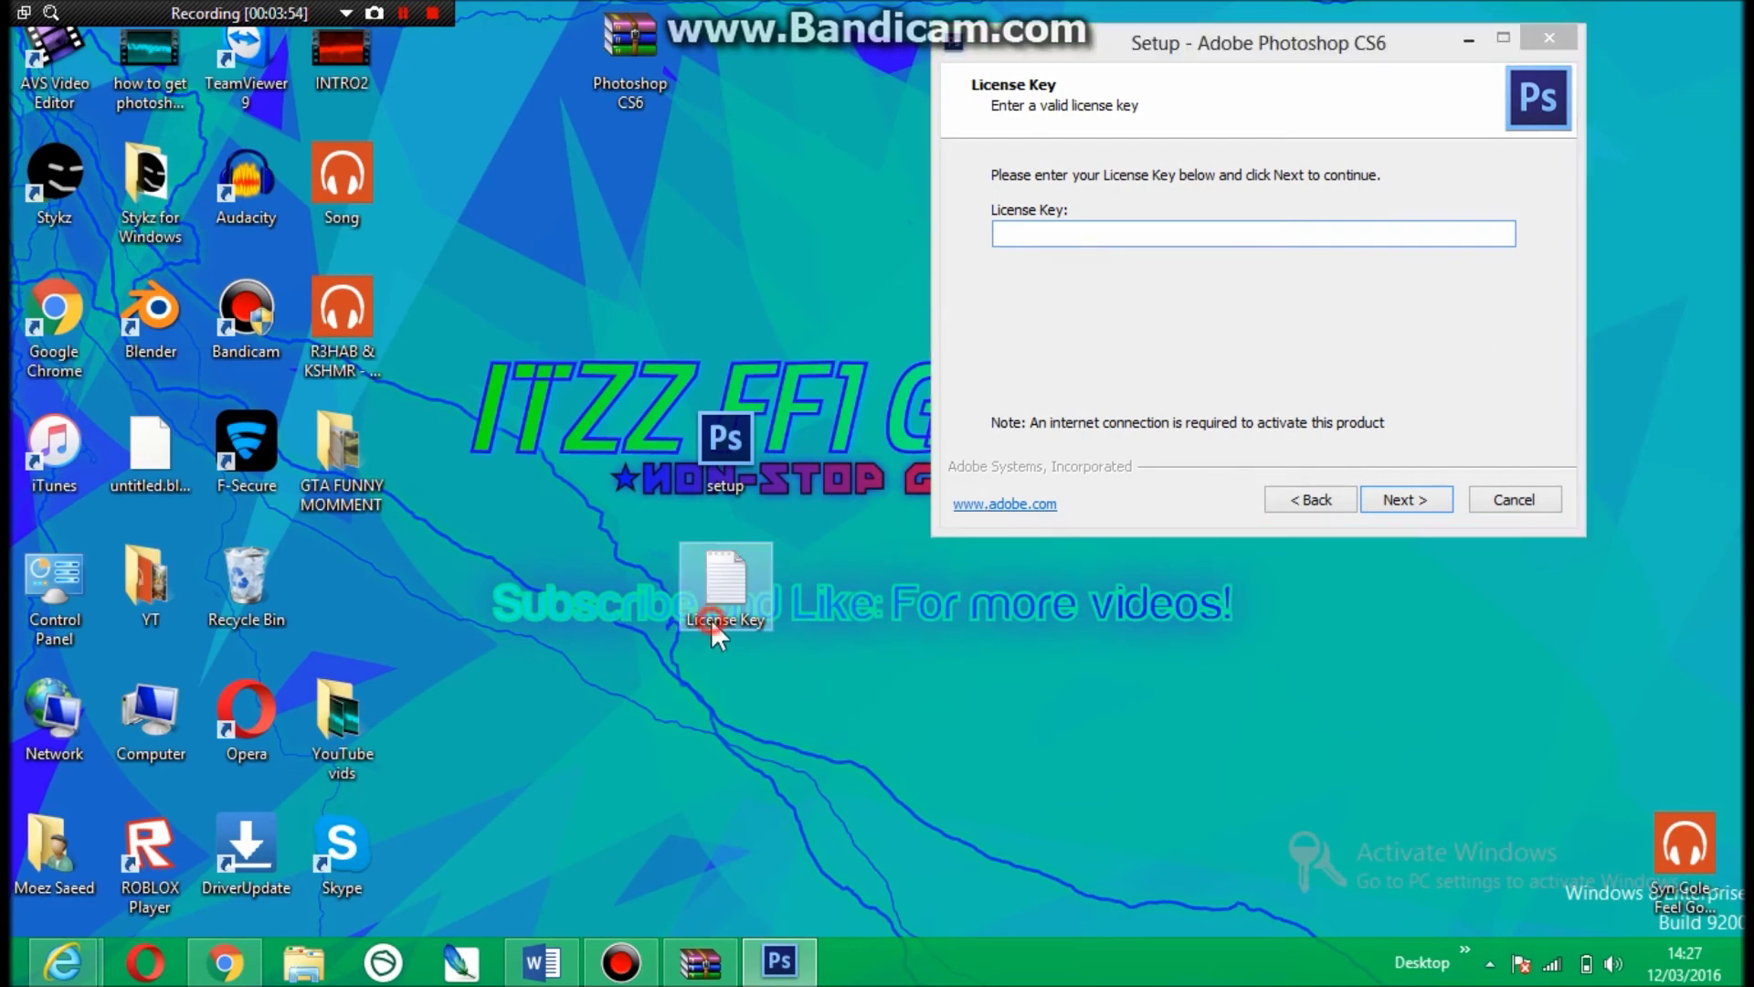
double_click(711, 619)
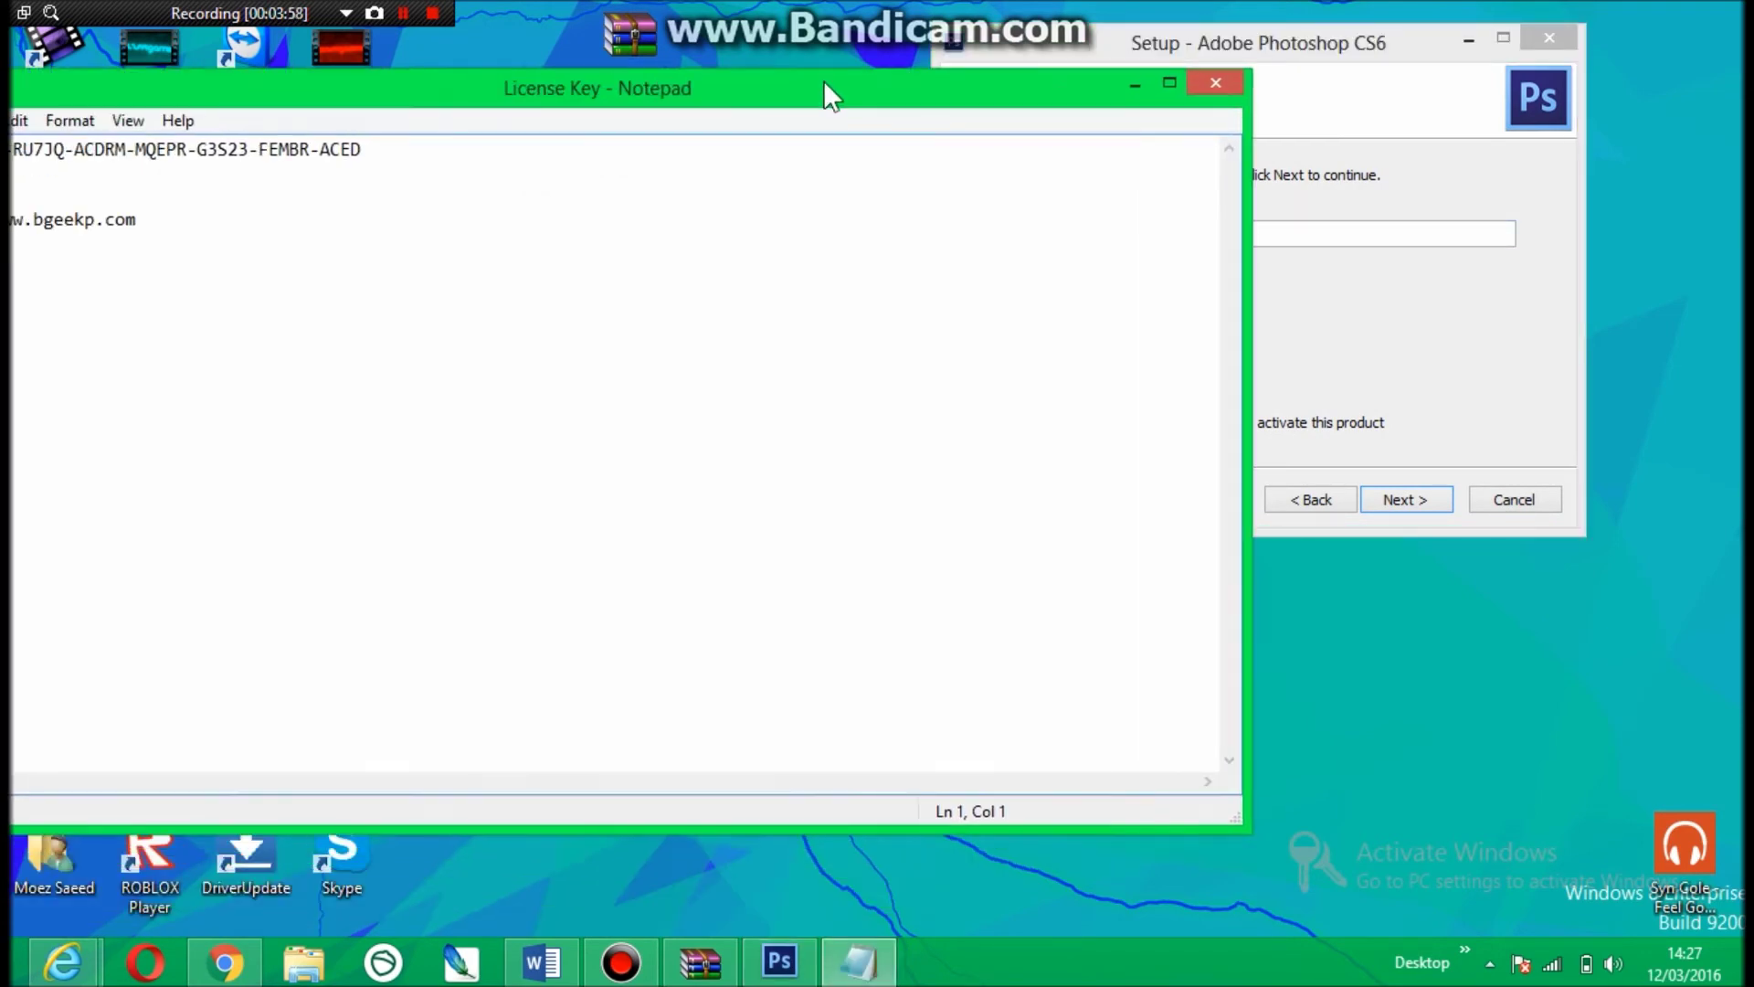
drag(863, 90, 917, 87)
drag(480, 155, 72, 152)
right_click(122, 153)
click(176, 241)
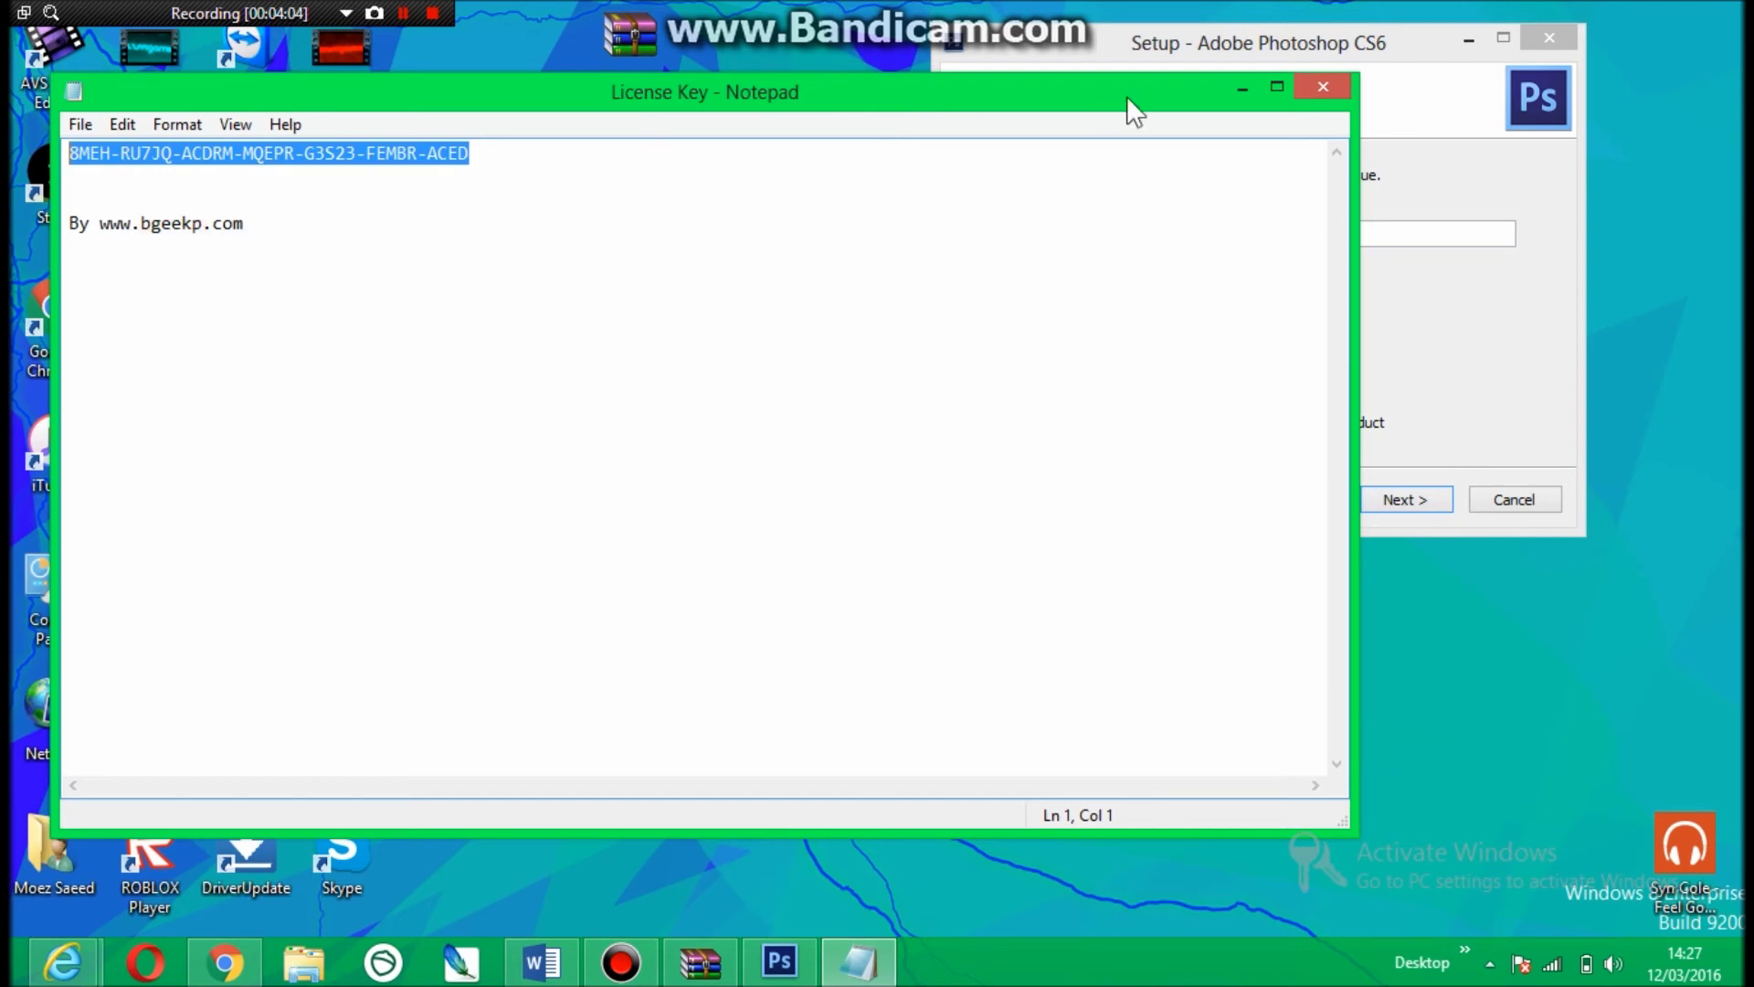
- Paste the copied licence key into the setup wizard's License Key field
click(1240, 88)
click(1218, 228)
right_click(1219, 231)
click(1277, 334)
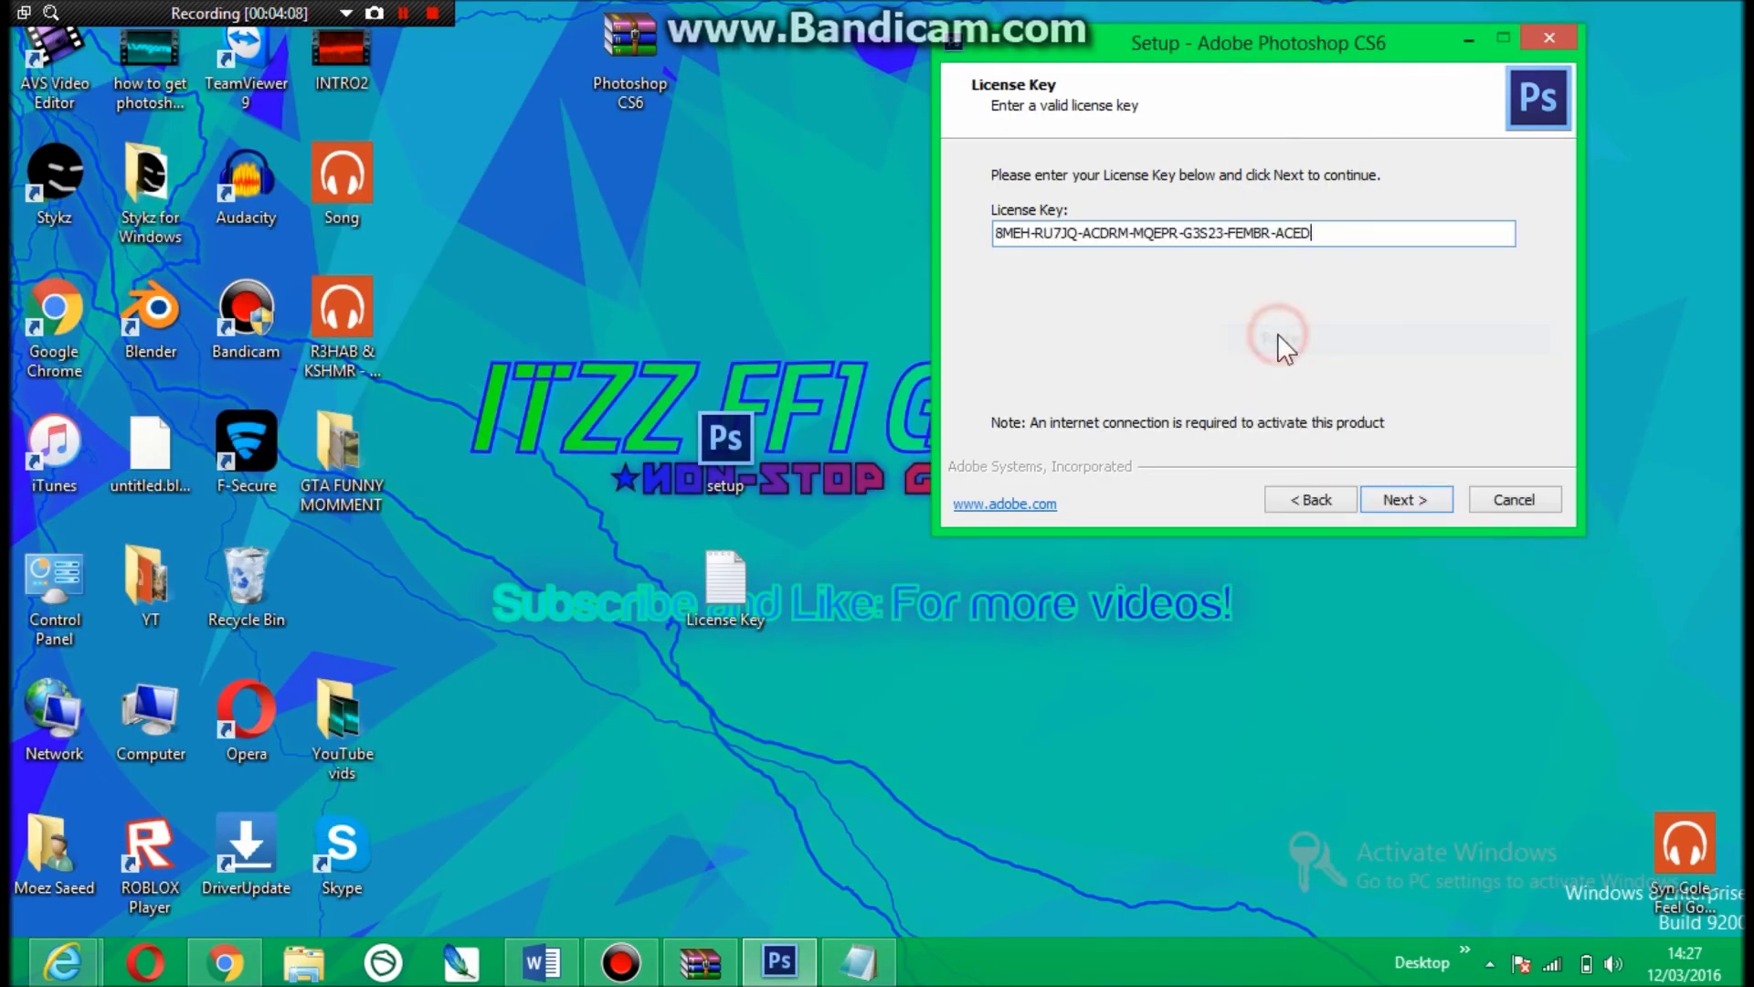
- Accept the license key page and start the Photoshop CS6 installation, then return to the Word guide
click(1408, 500)
click(1404, 499)
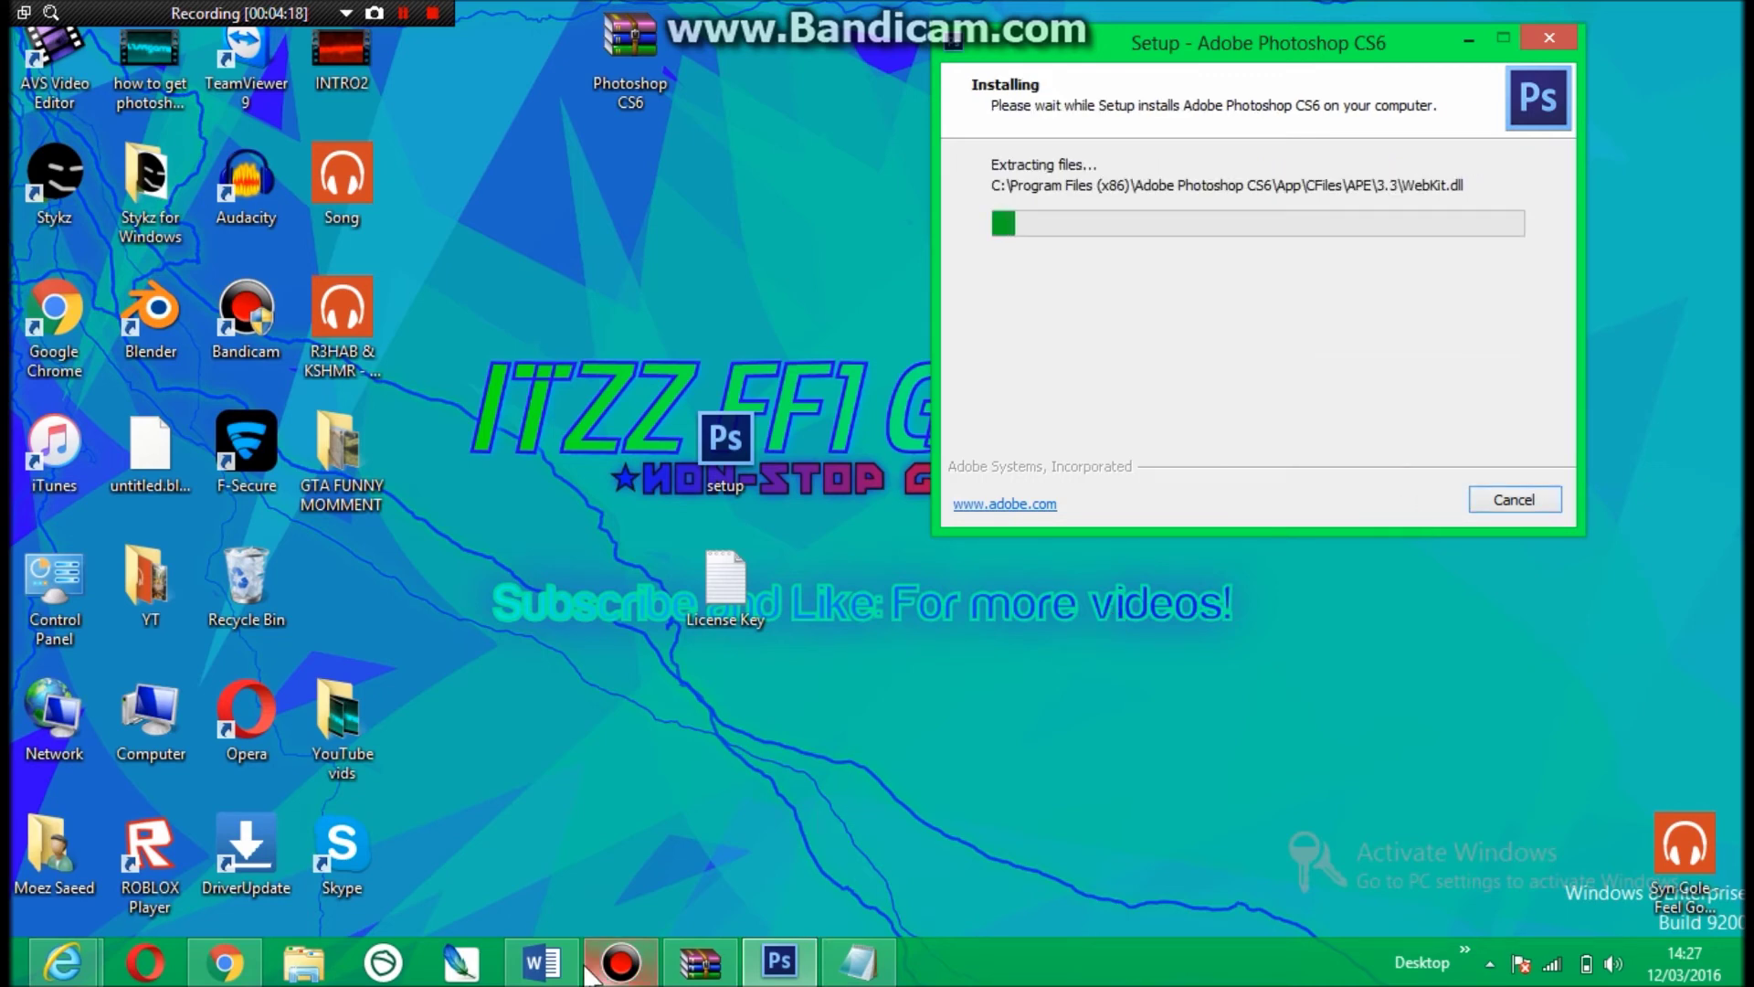
click(542, 962)
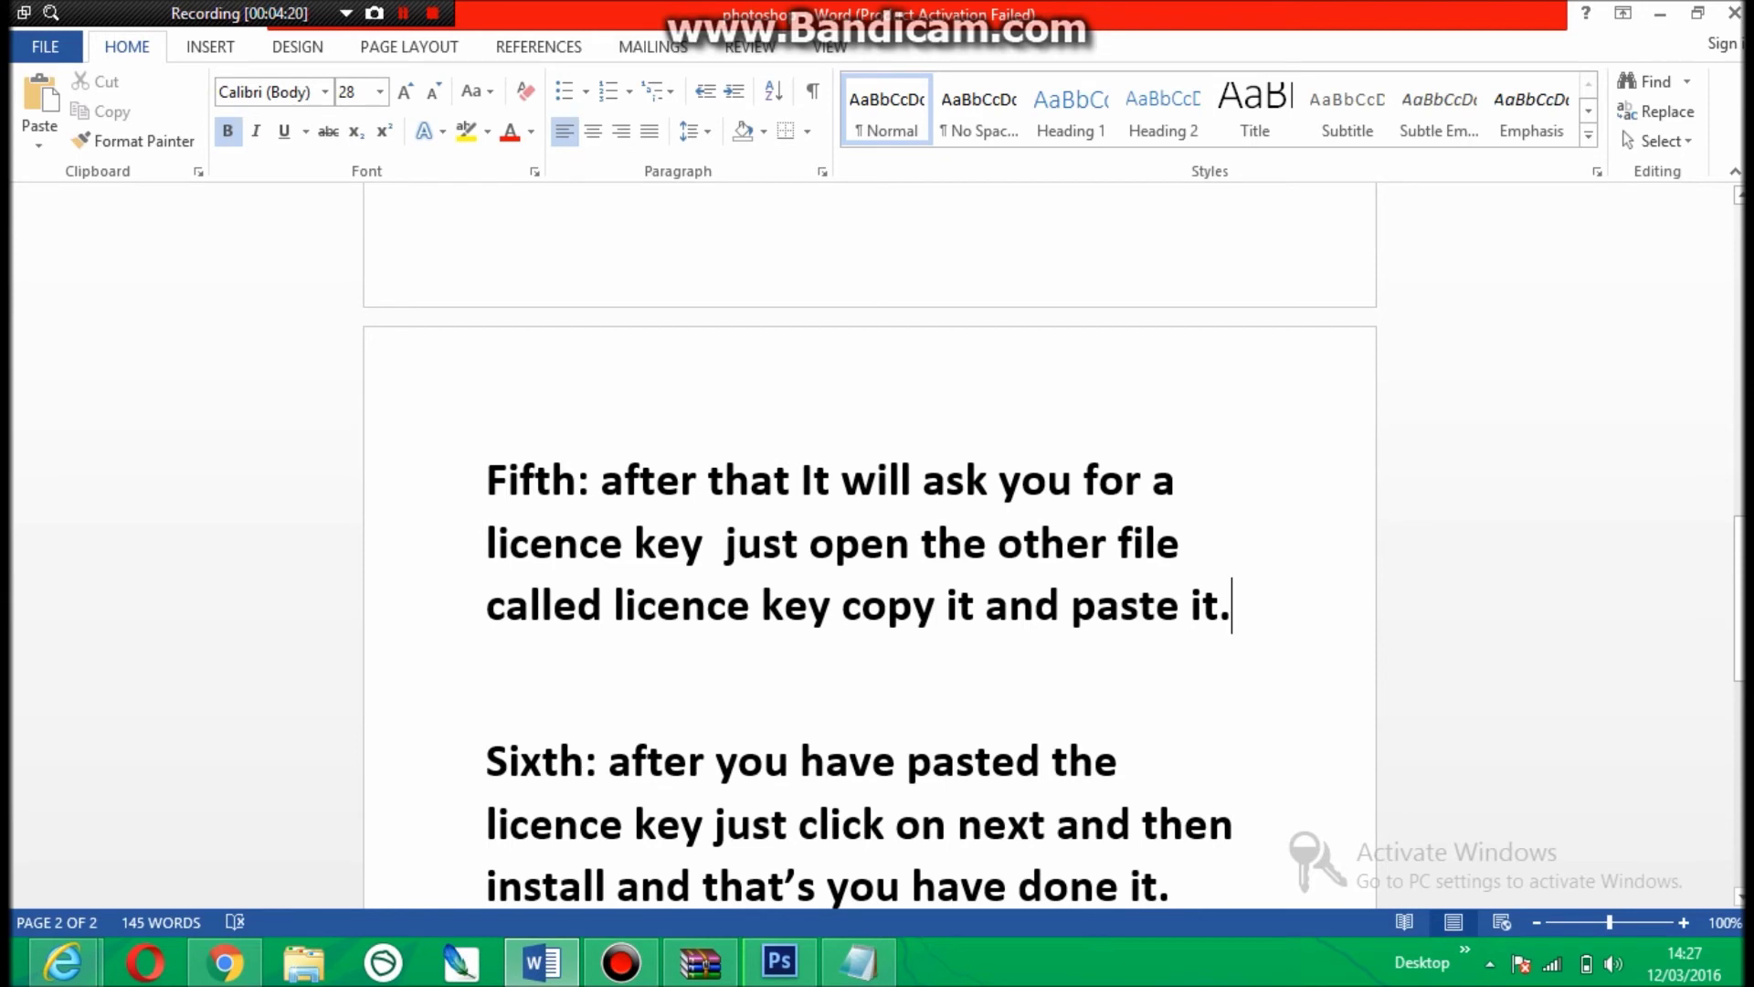
- Highlight the Sixth step and closing thanks-with-smiley lines in the guide, then minimize Word
drag(1739, 599, 1738, 667)
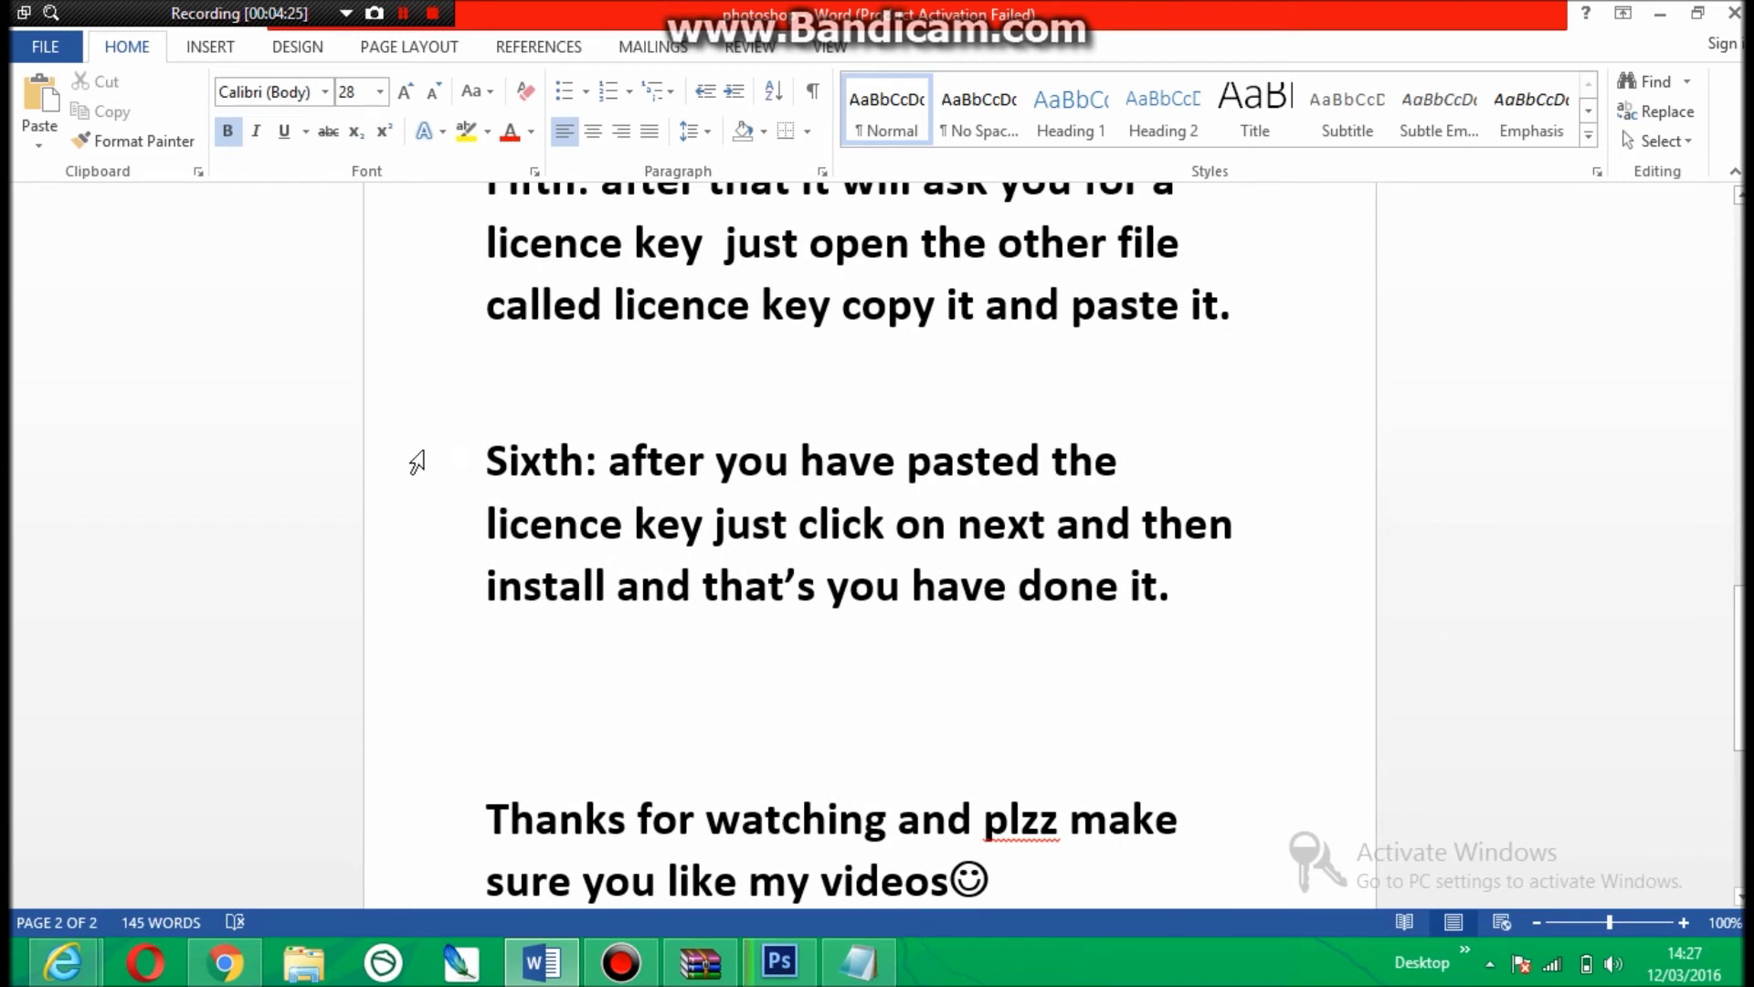
drag(482, 459, 903, 630)
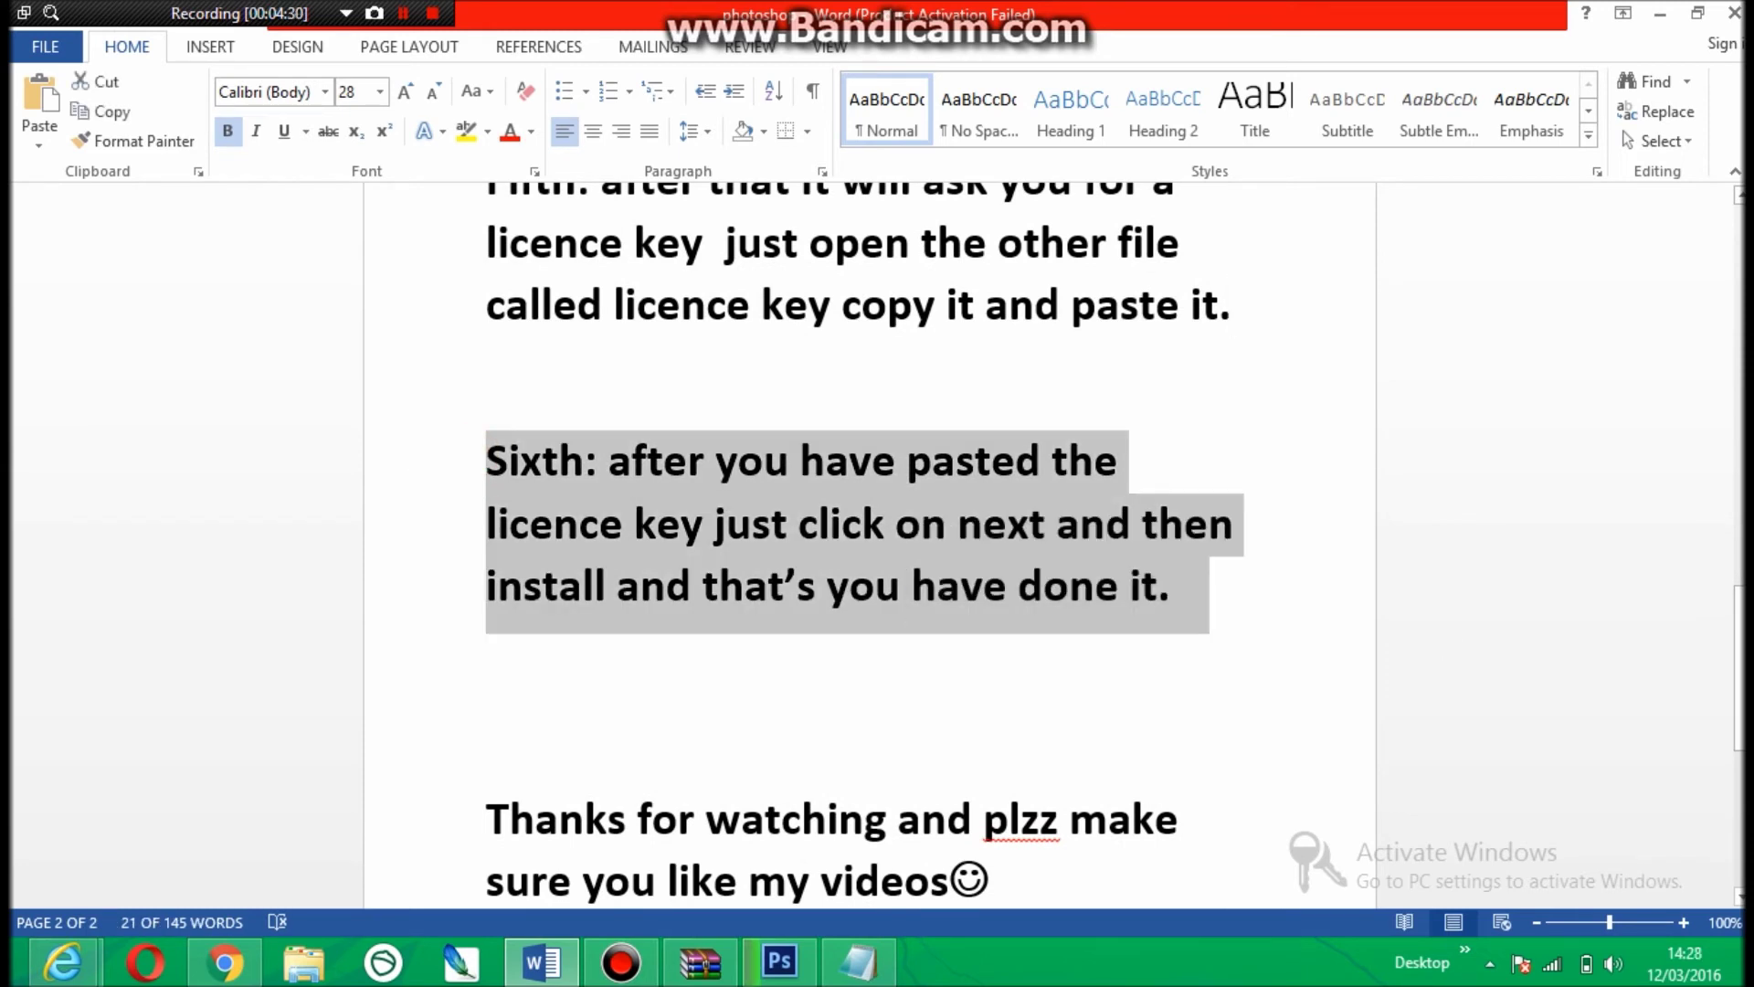
drag(1738, 671, 1738, 756)
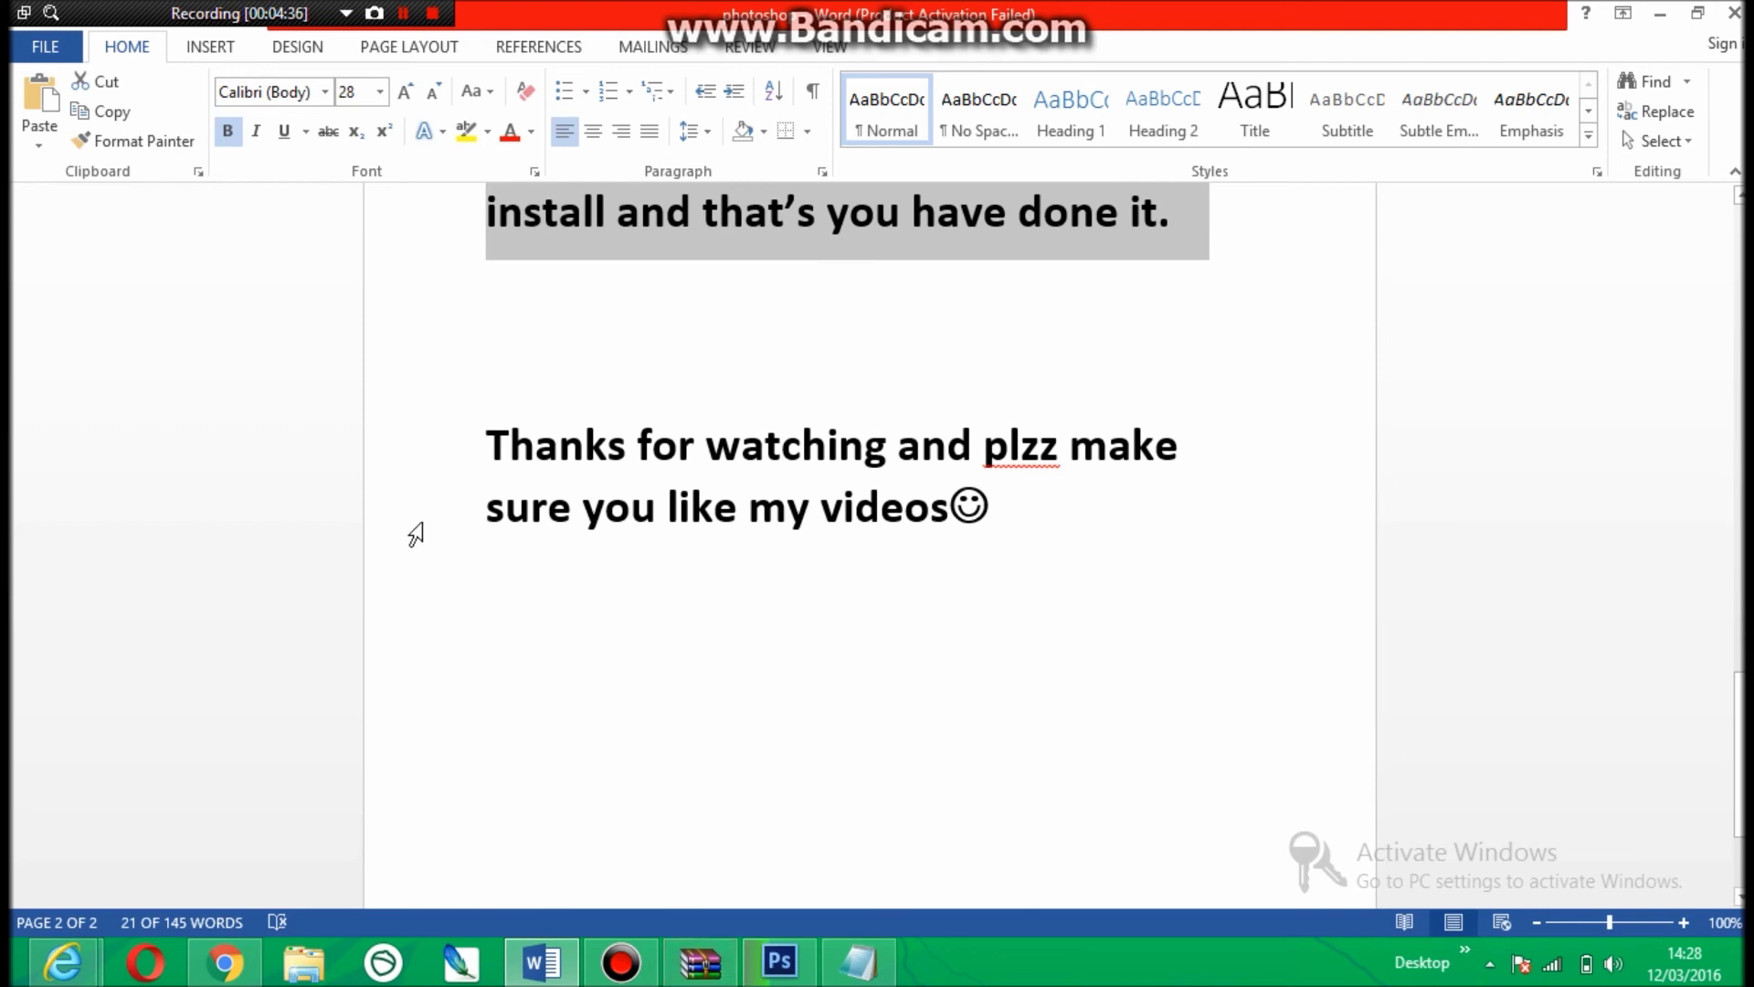
drag(484, 429, 857, 485)
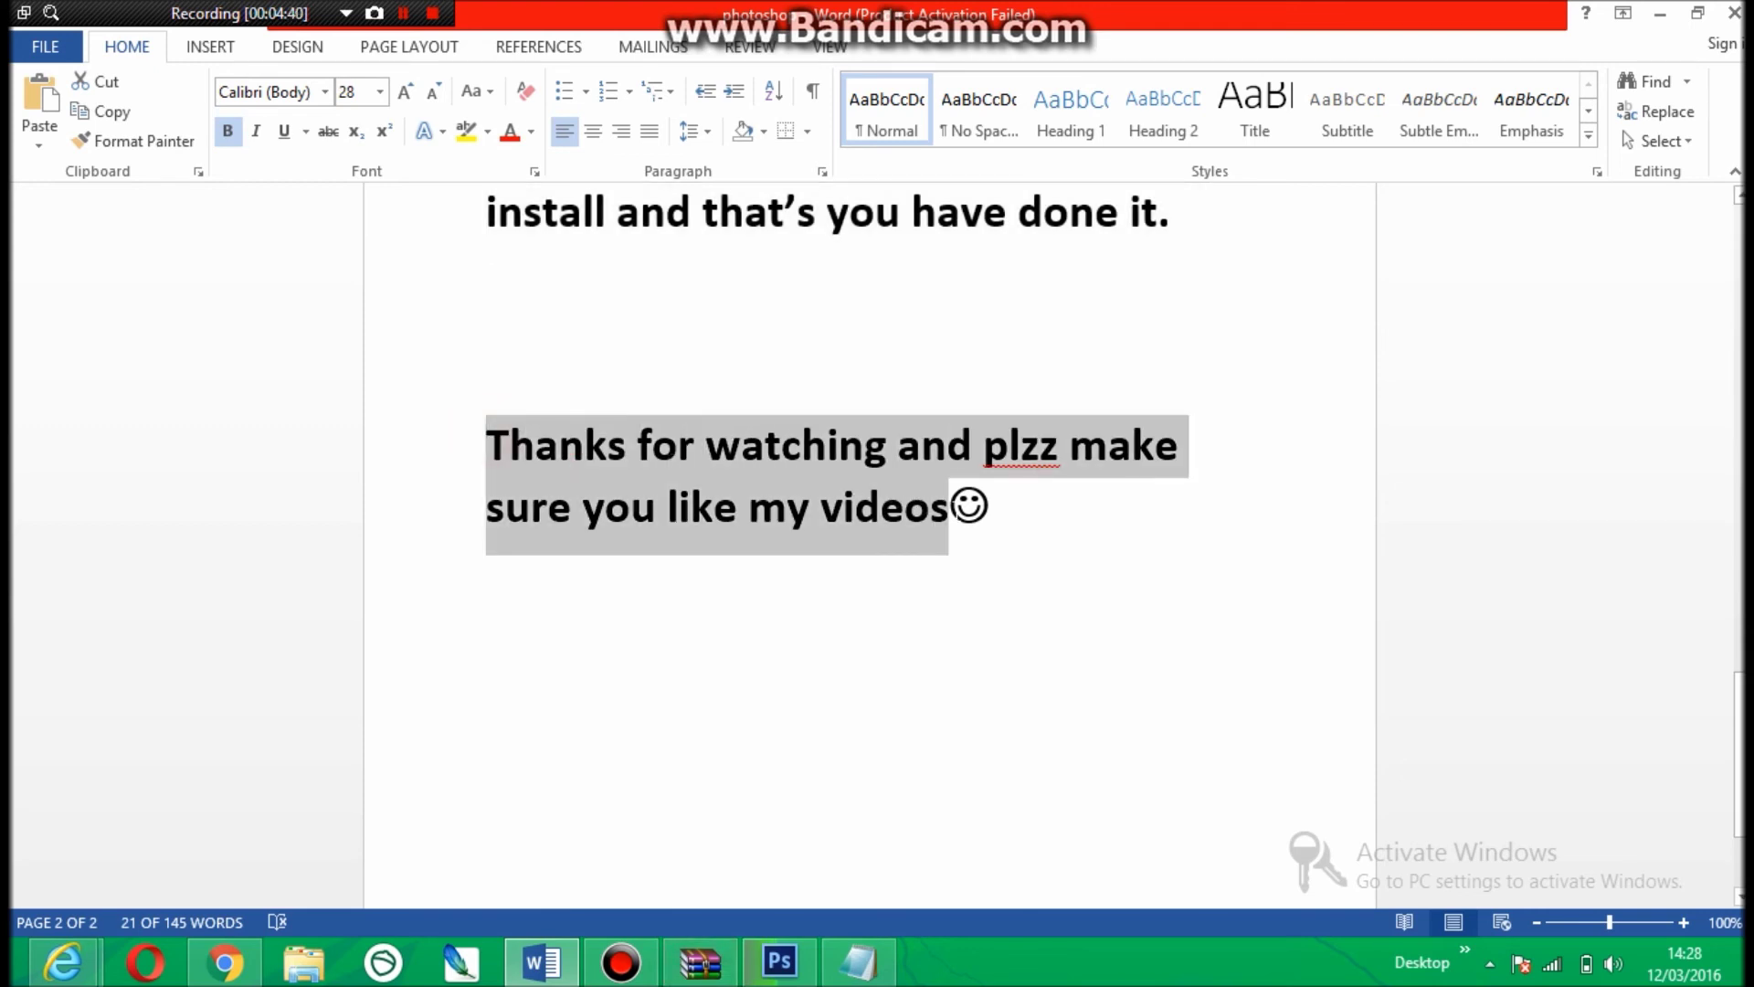
drag(948, 507, 988, 512)
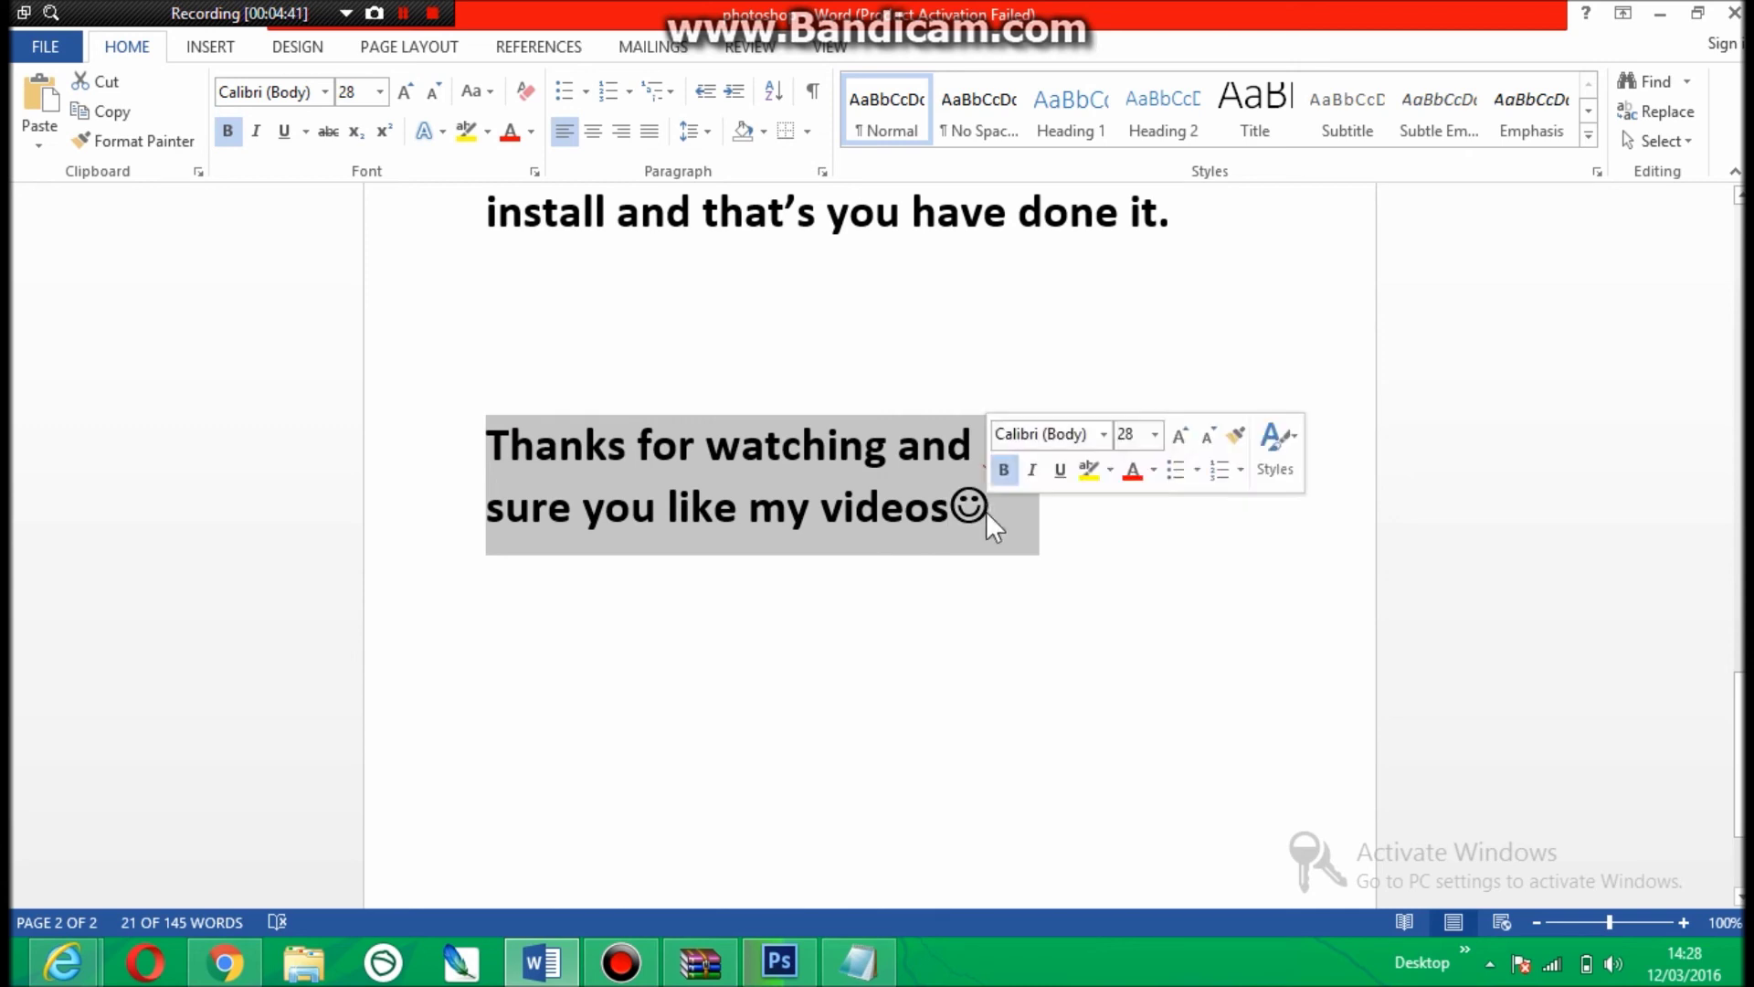
click(1118, 543)
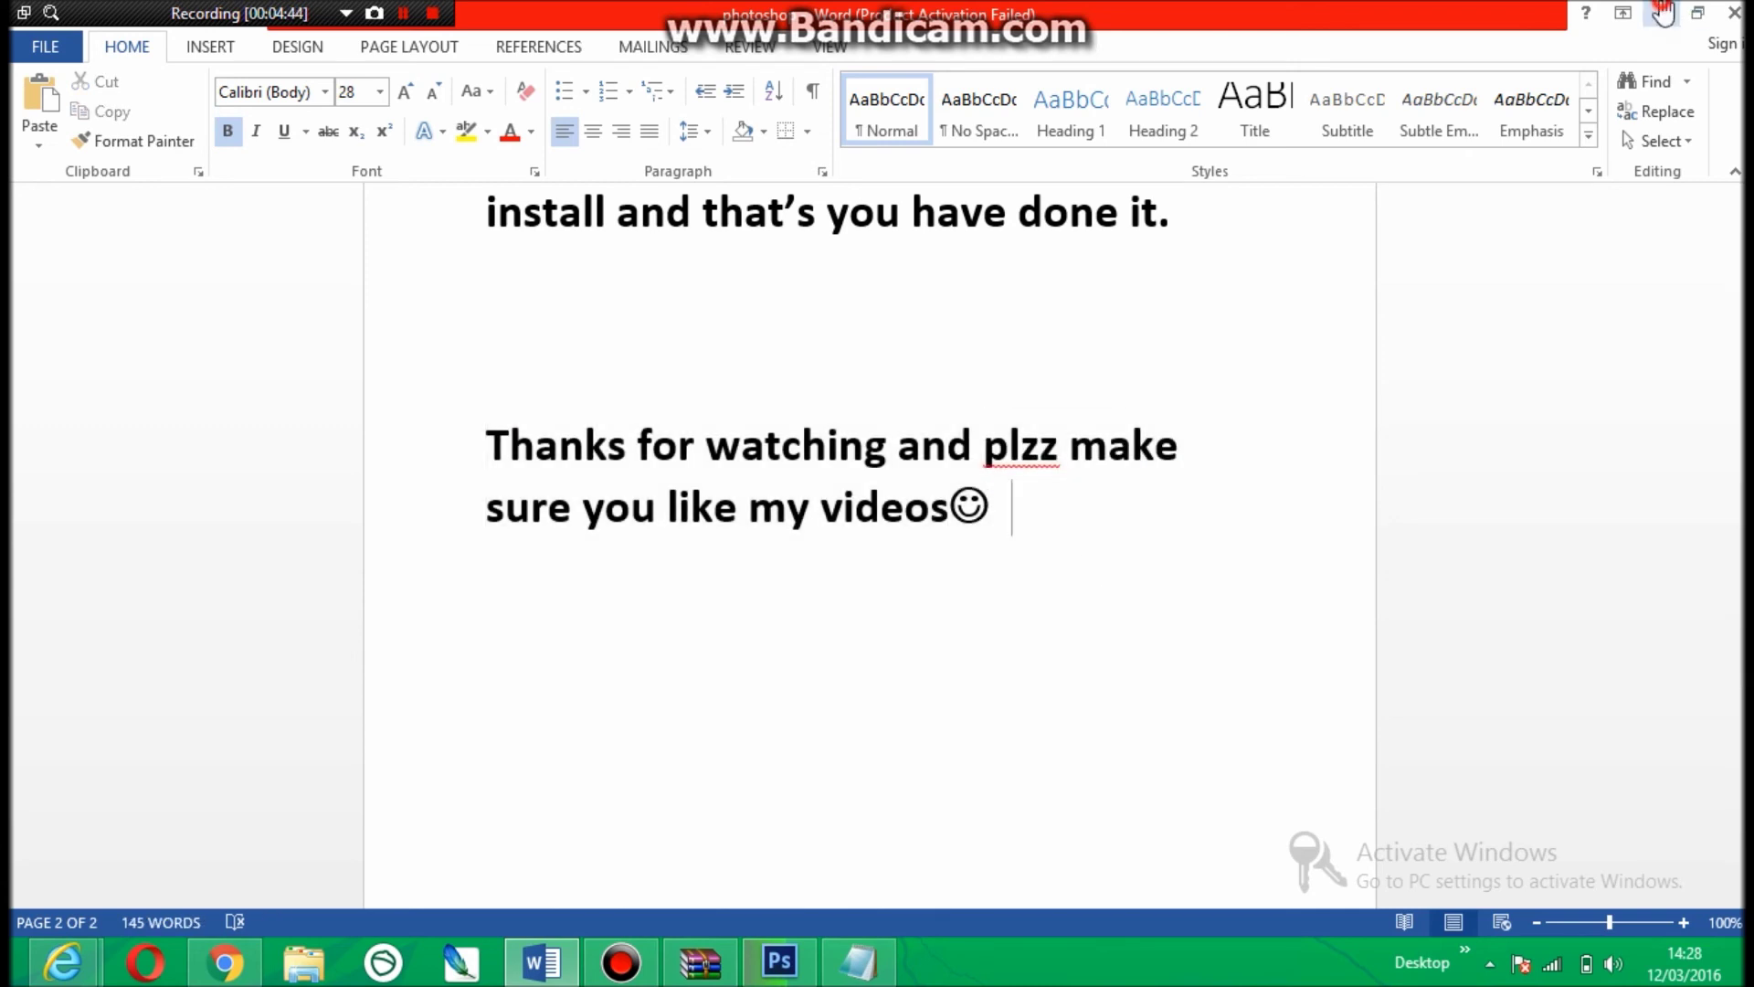
click(1659, 12)
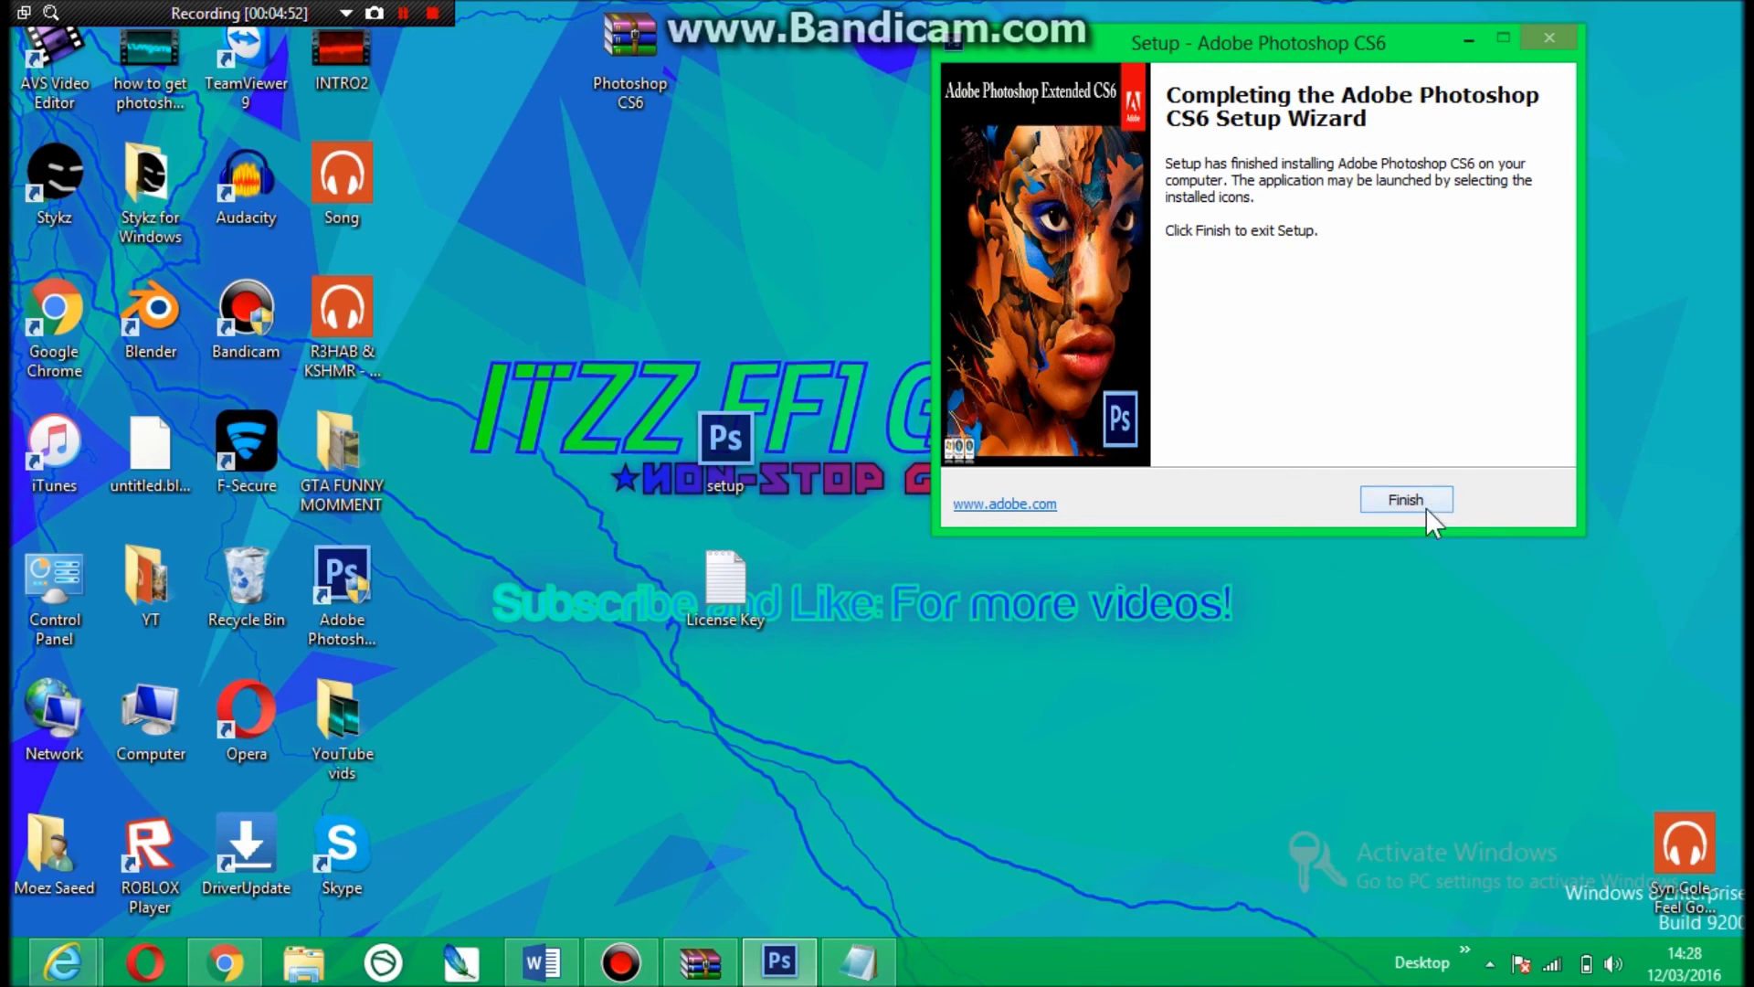
- Finish the Photoshop CS6 Setup Wizard so the installer closes
click(1421, 500)
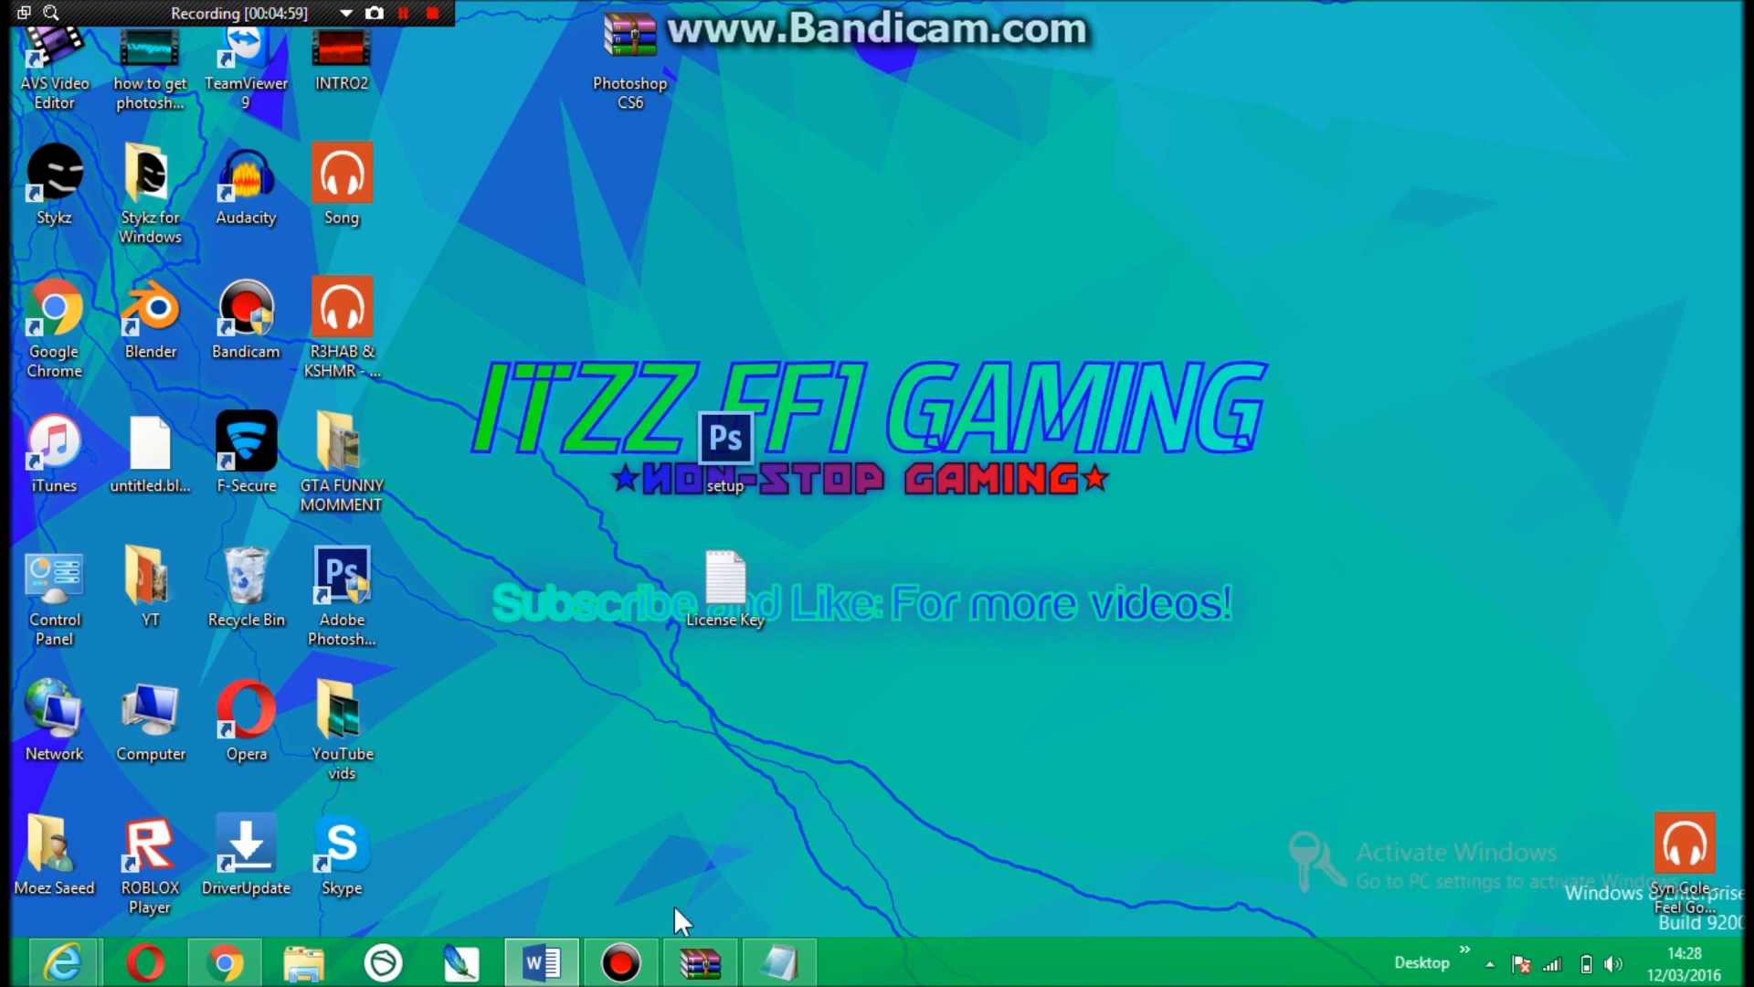
- Bring up Bandicam's main window from the taskbar
click(620, 962)
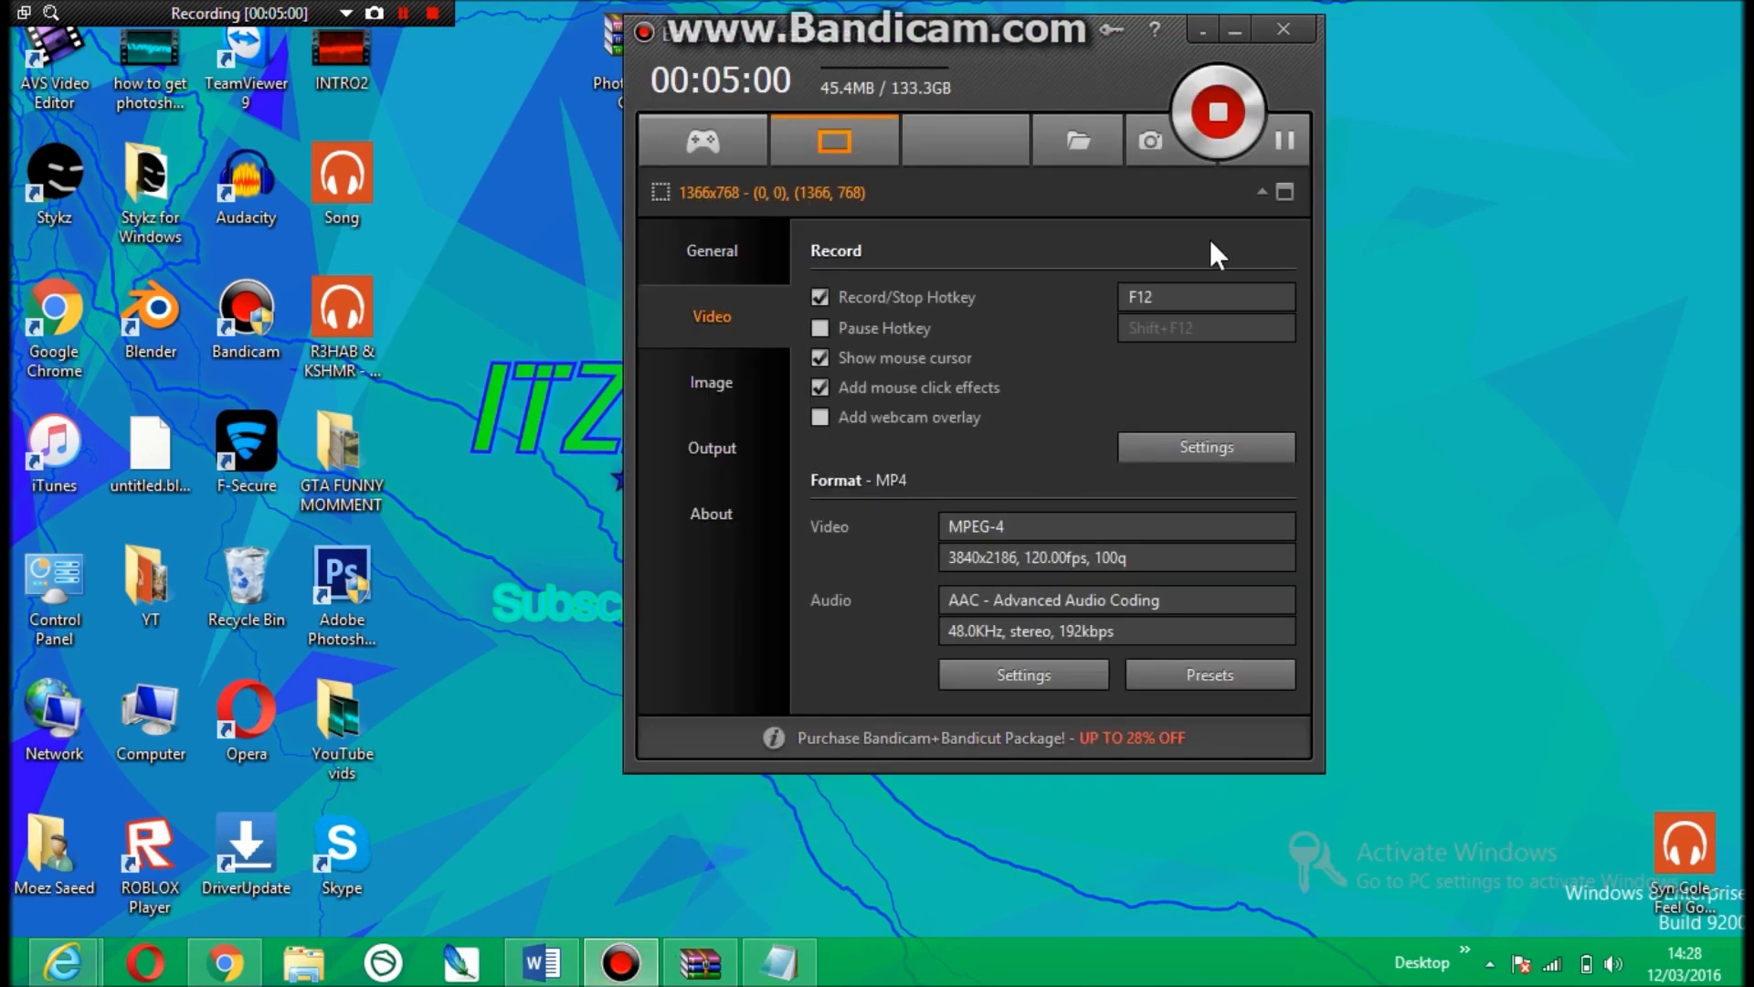